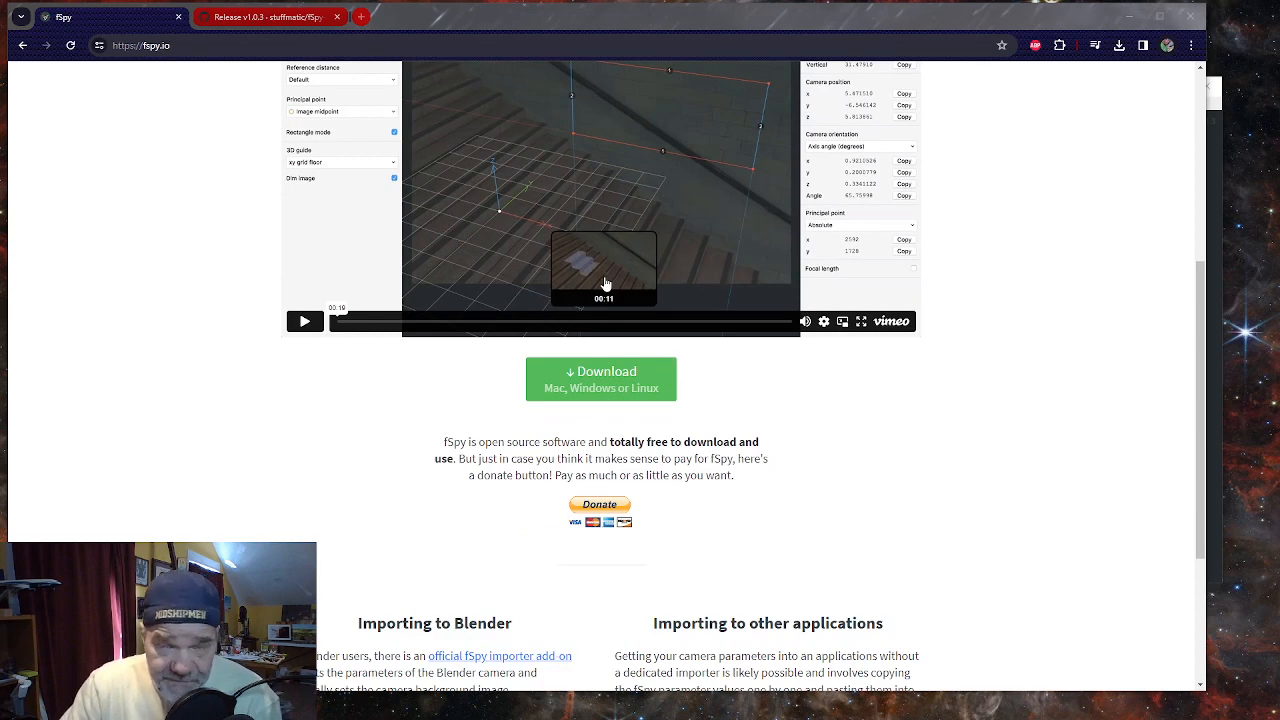
- Review the Blender import section on the fSpy site and the fSpy-Blender v1.0.3 release page on GitHub
scroll(410, 466, down, 3)
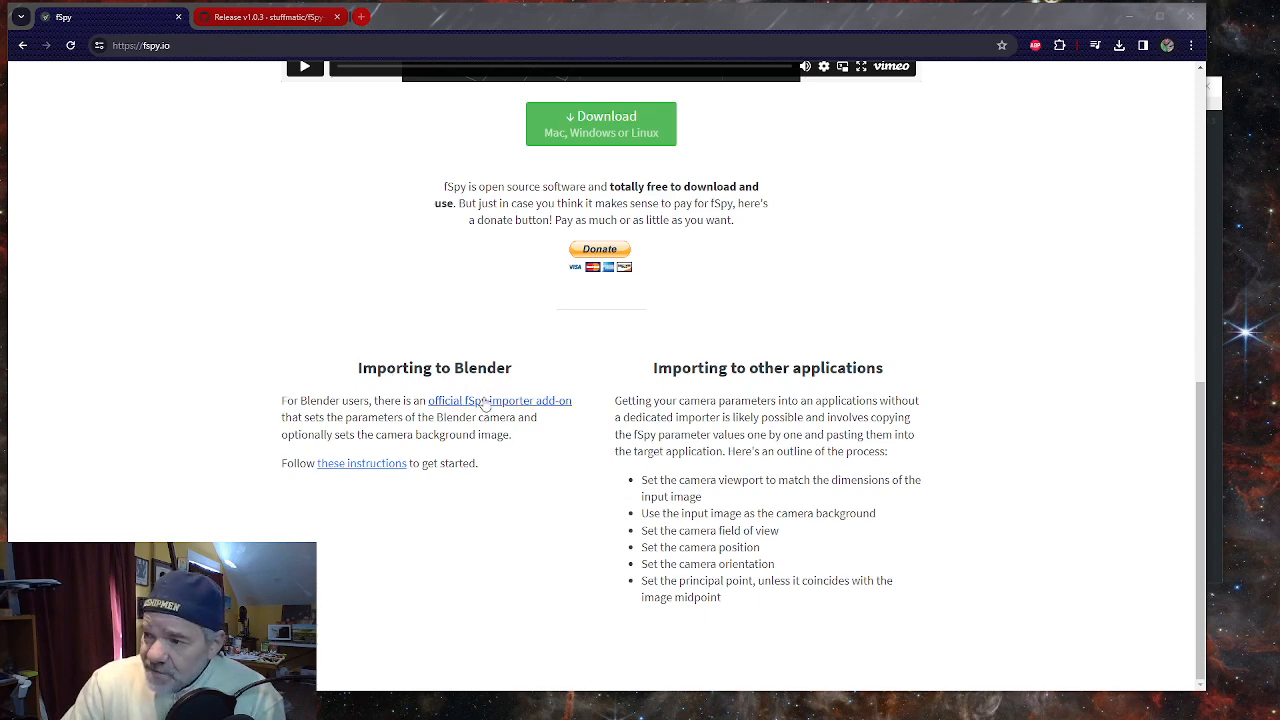
click(268, 17)
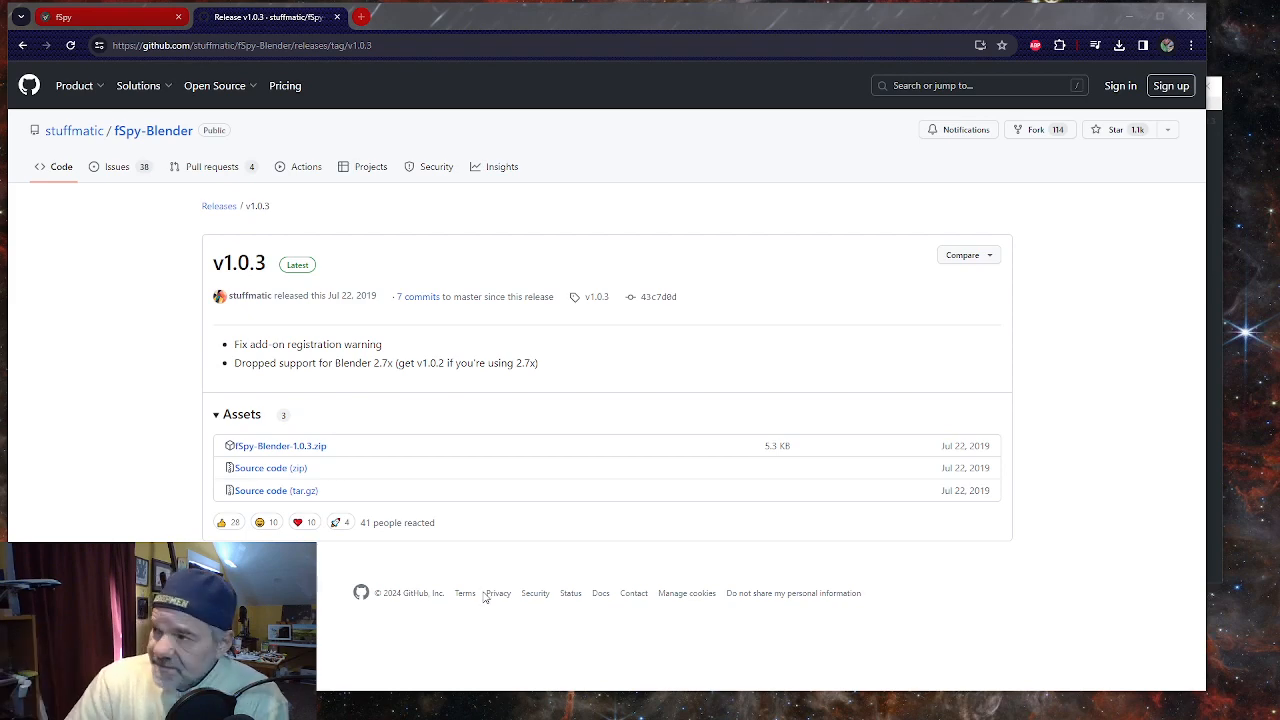
click(1131, 17)
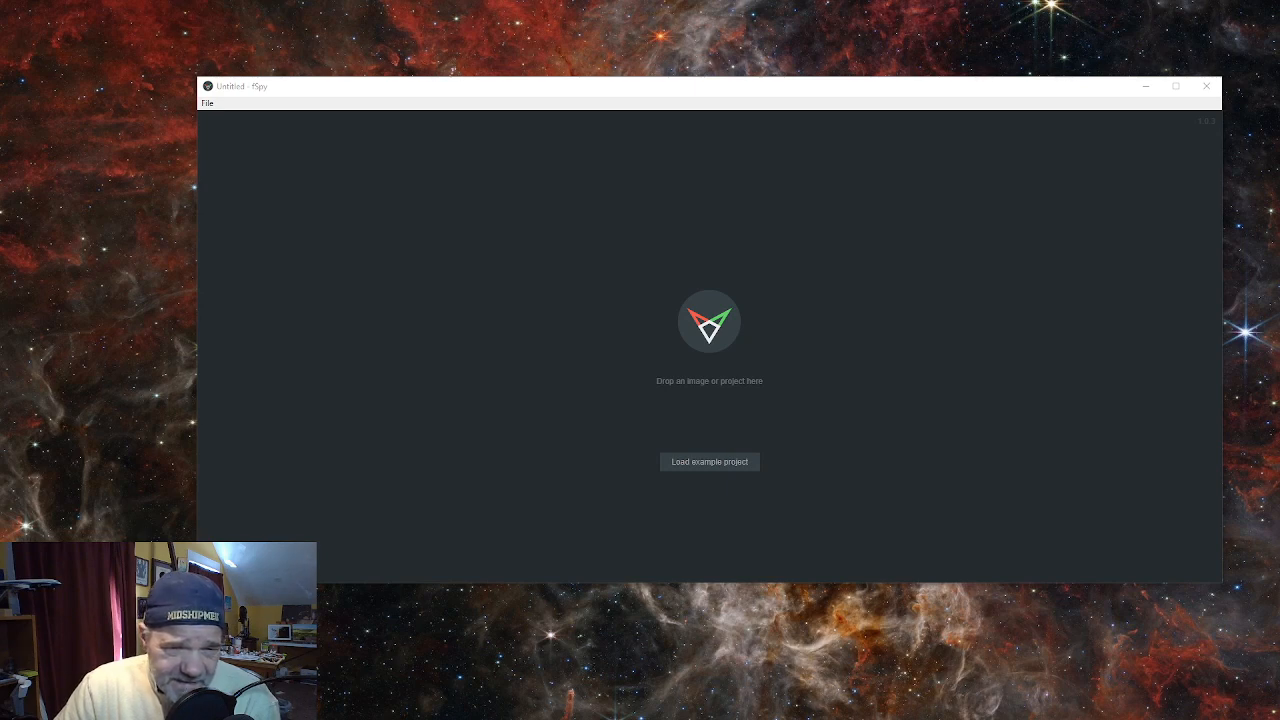
- Load the courthouse photo into fSpy and place the axis origin just below the roof edge at the building's near corner
drag(320, 580, 672, 346)
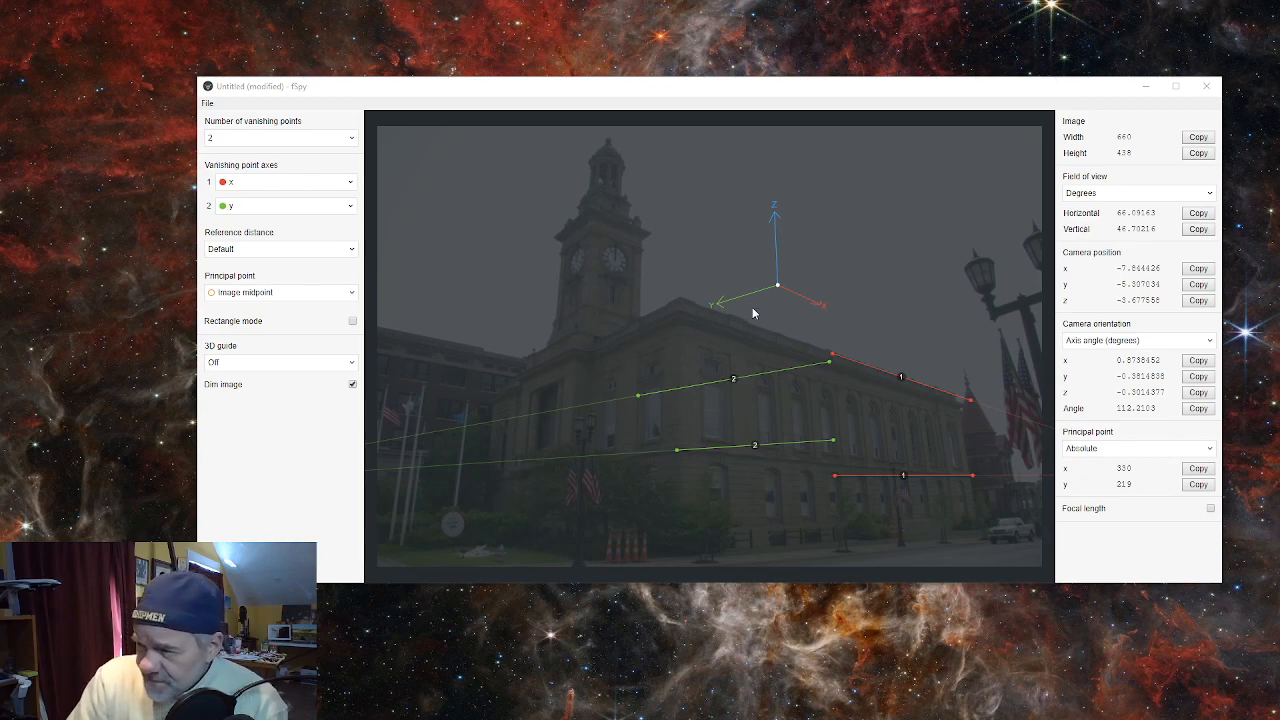
drag(779, 292, 580, 218)
drag(636, 310, 918, 182)
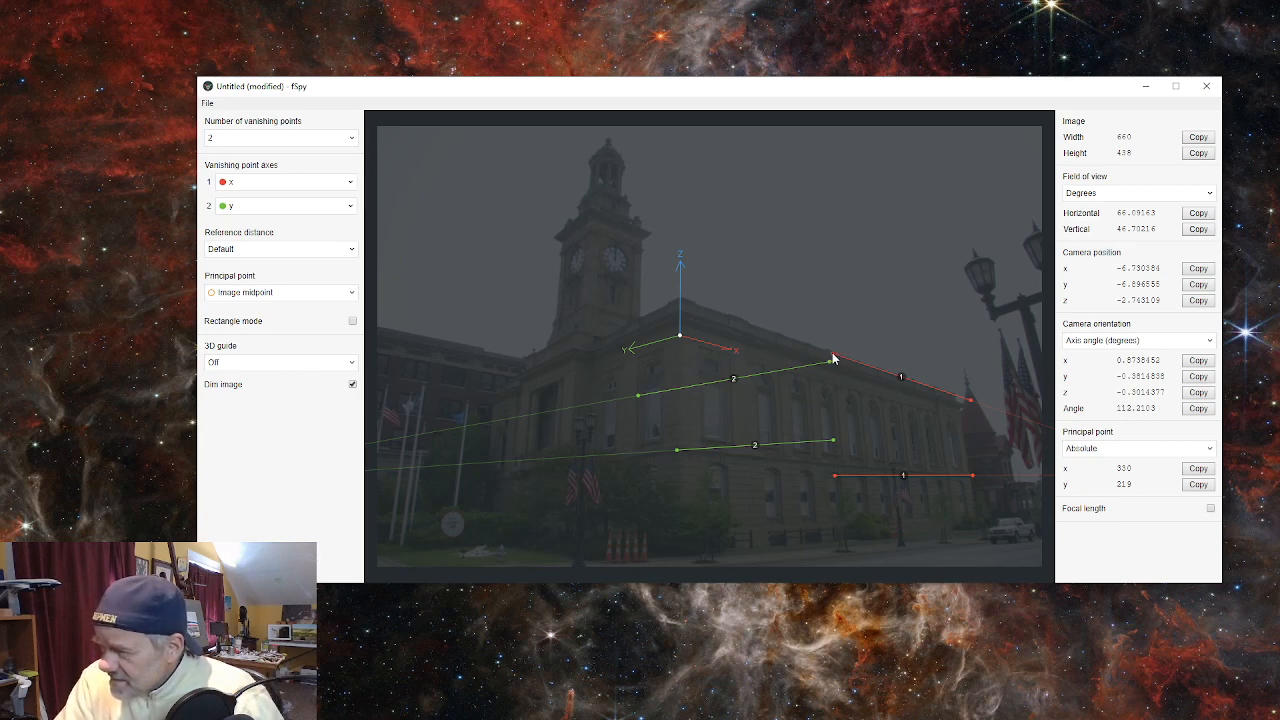
- Align the two red x-axis vanishing lines with the roof edge and the lower stonework along the courthouse's long receding side
drag(832, 357, 662, 316)
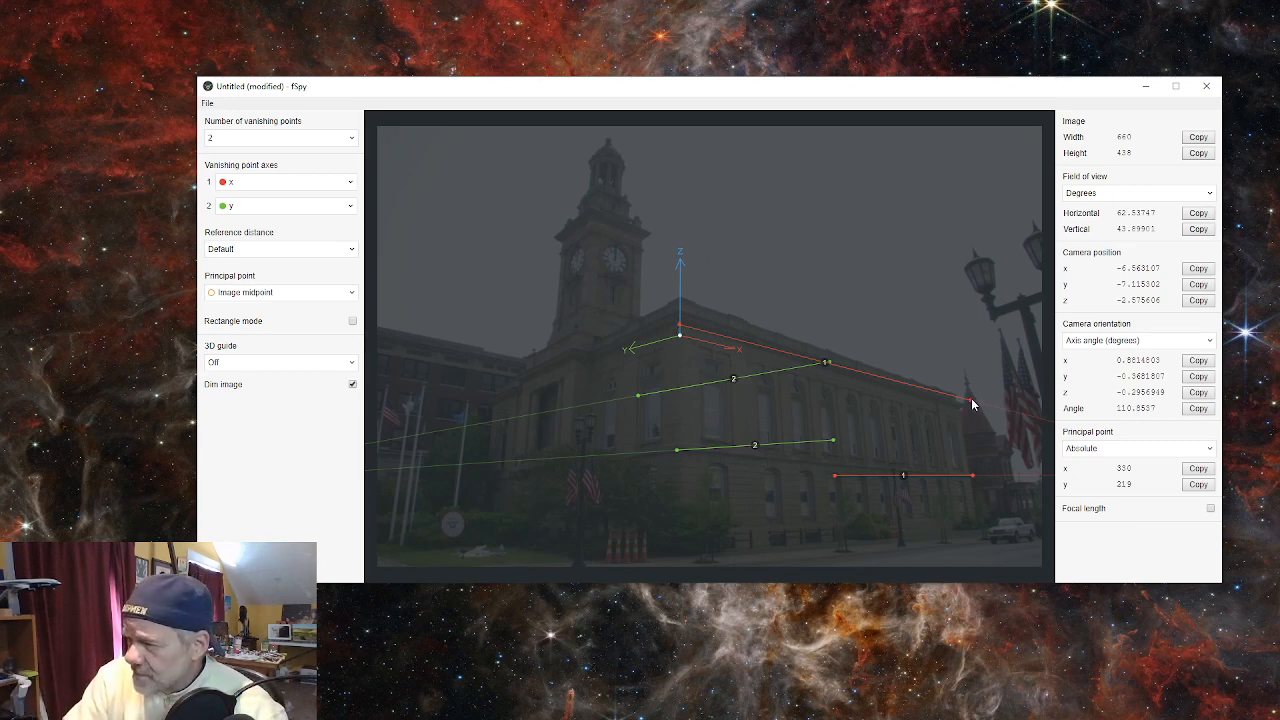
mouse_move(970, 400)
mouse_down()
mouse_move(954, 446)
mouse_move(966, 418)
mouse_up()
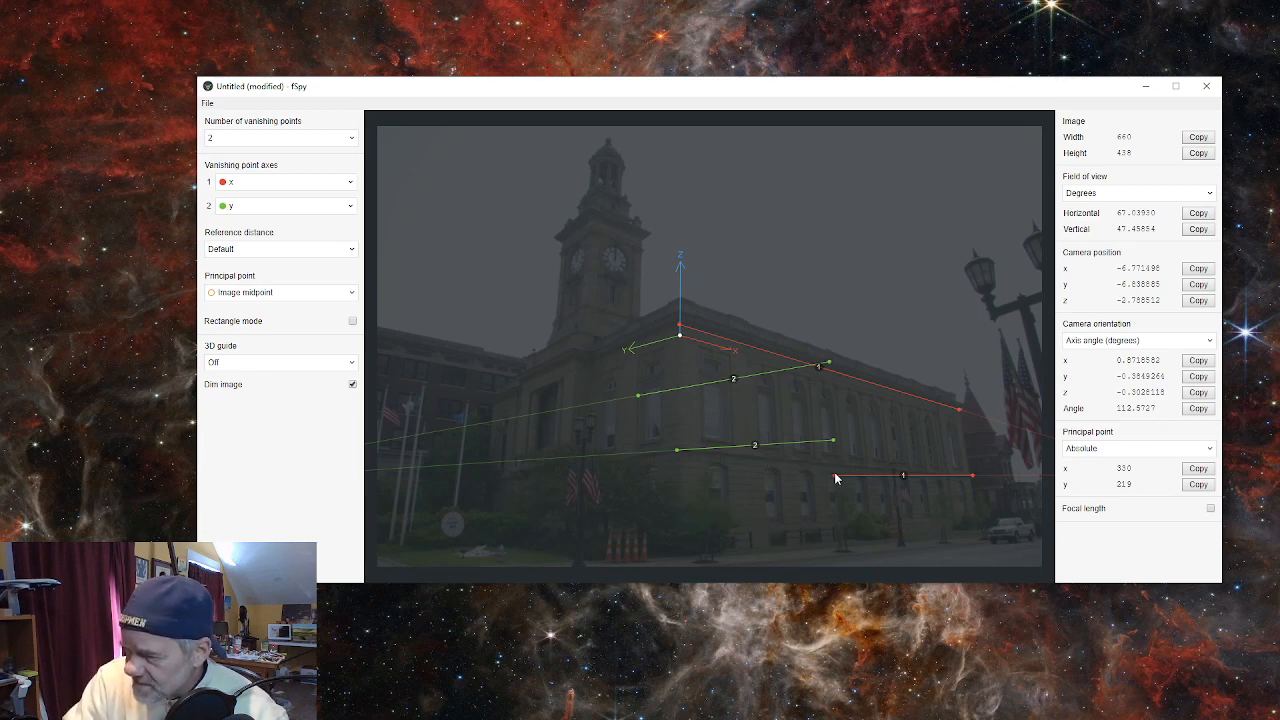
drag(836, 480, 653, 376)
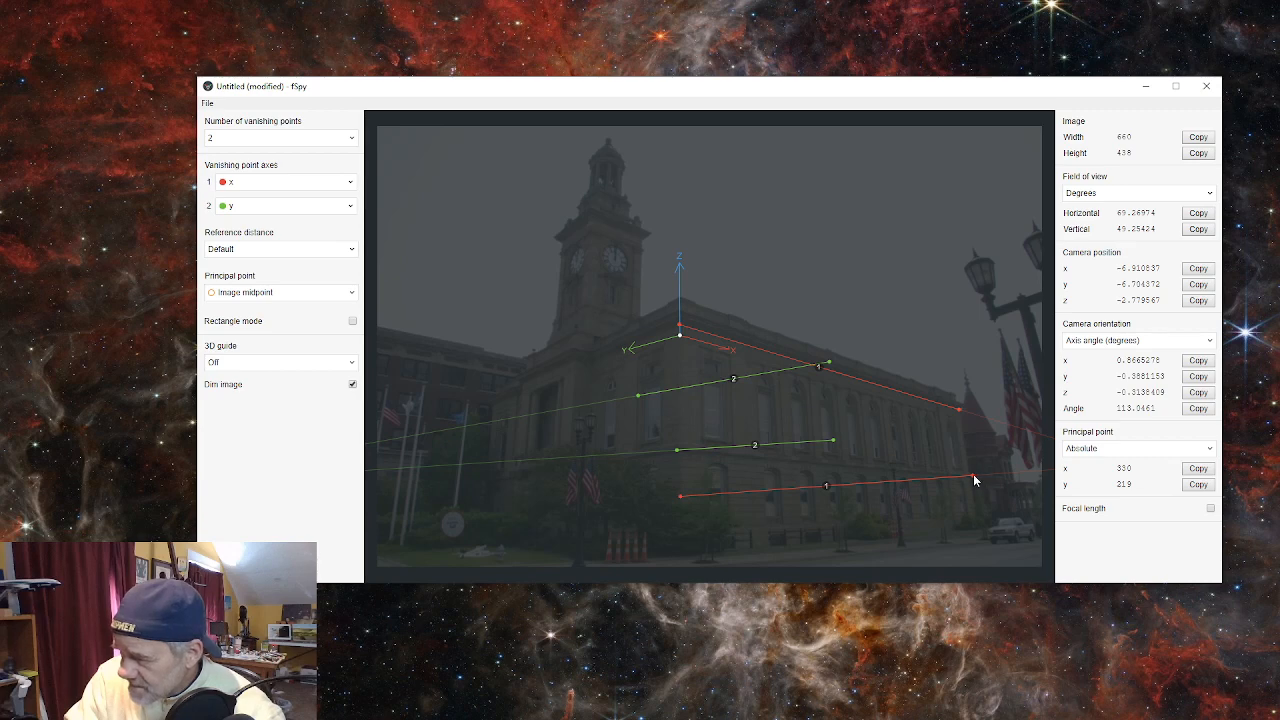
drag(972, 479, 974, 506)
shift+drag(962, 356, 965, 355)
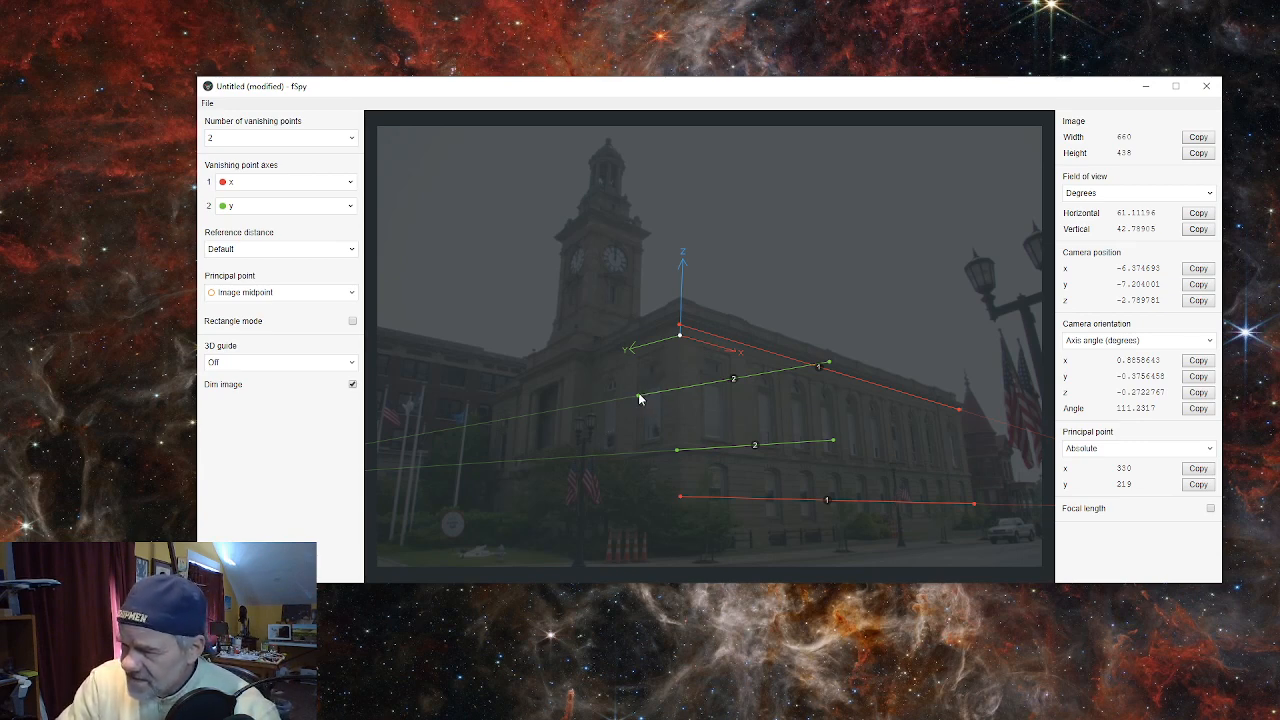
- Align the two green y-axis vanishing lines with the roof edge and the mid-height ledge of the courthouse's shorter side
drag(637, 399, 468, 346)
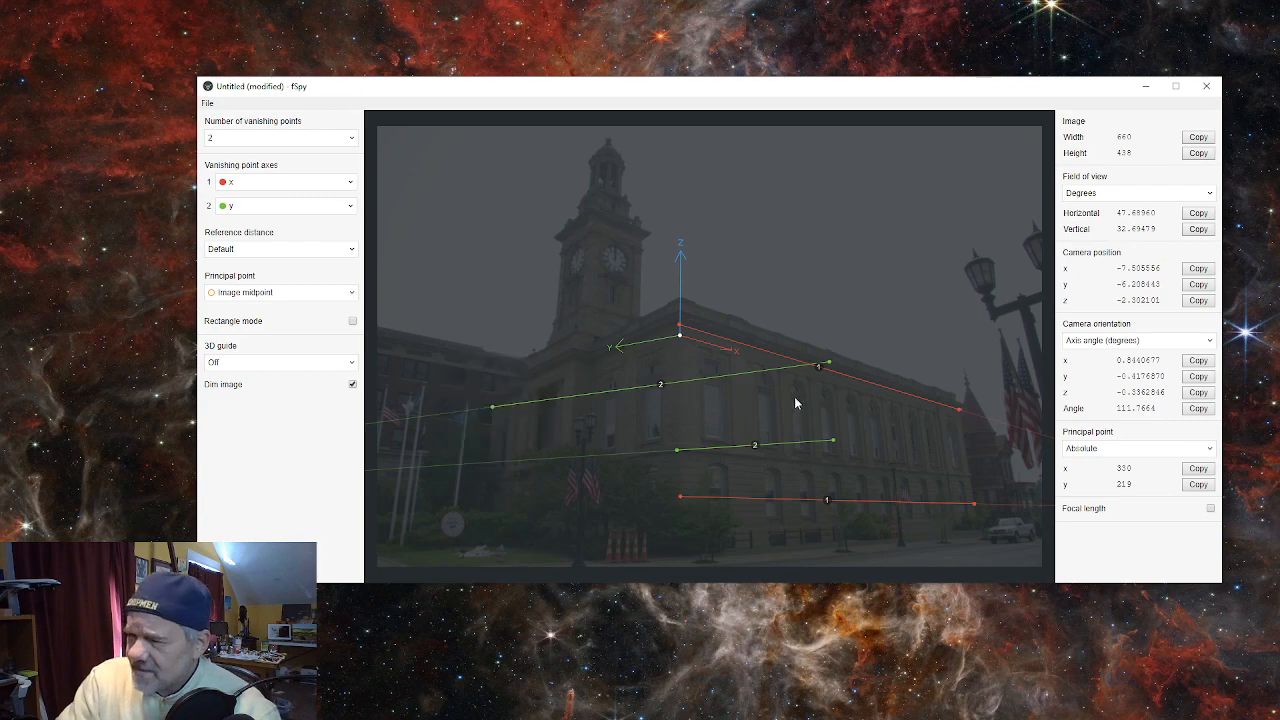
drag(828, 367, 698, 312)
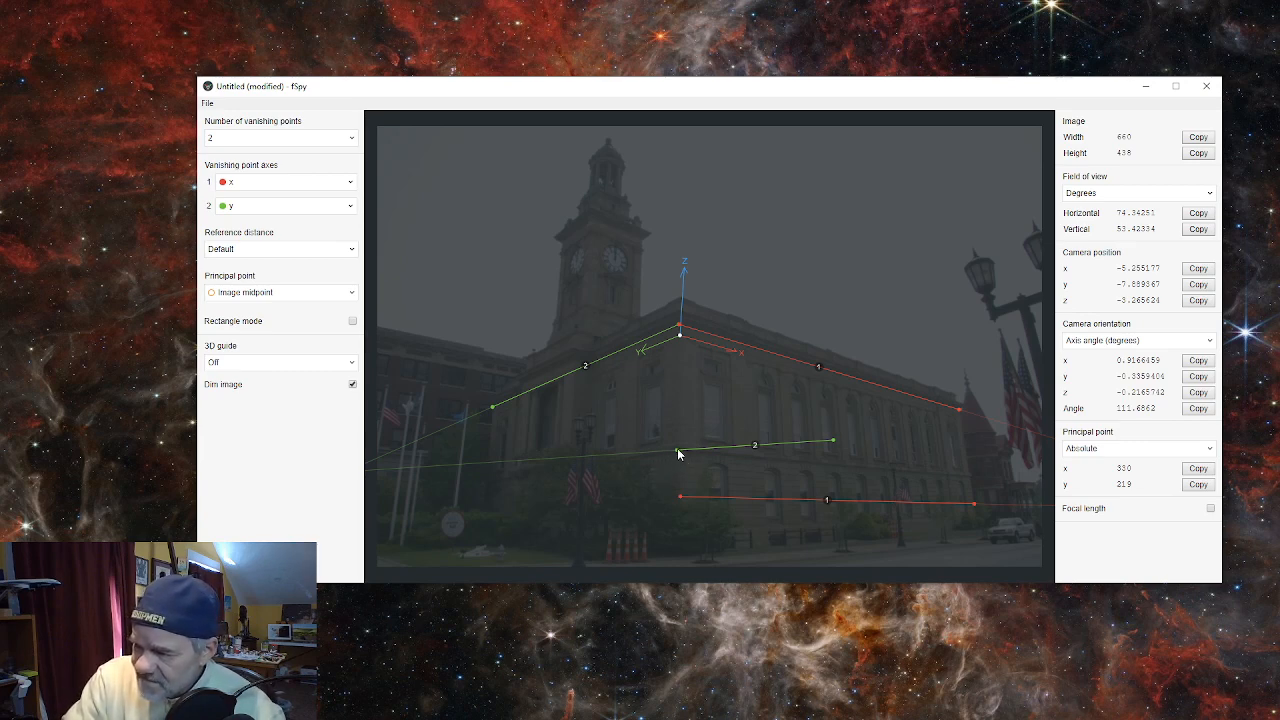
drag(678, 454, 470, 510)
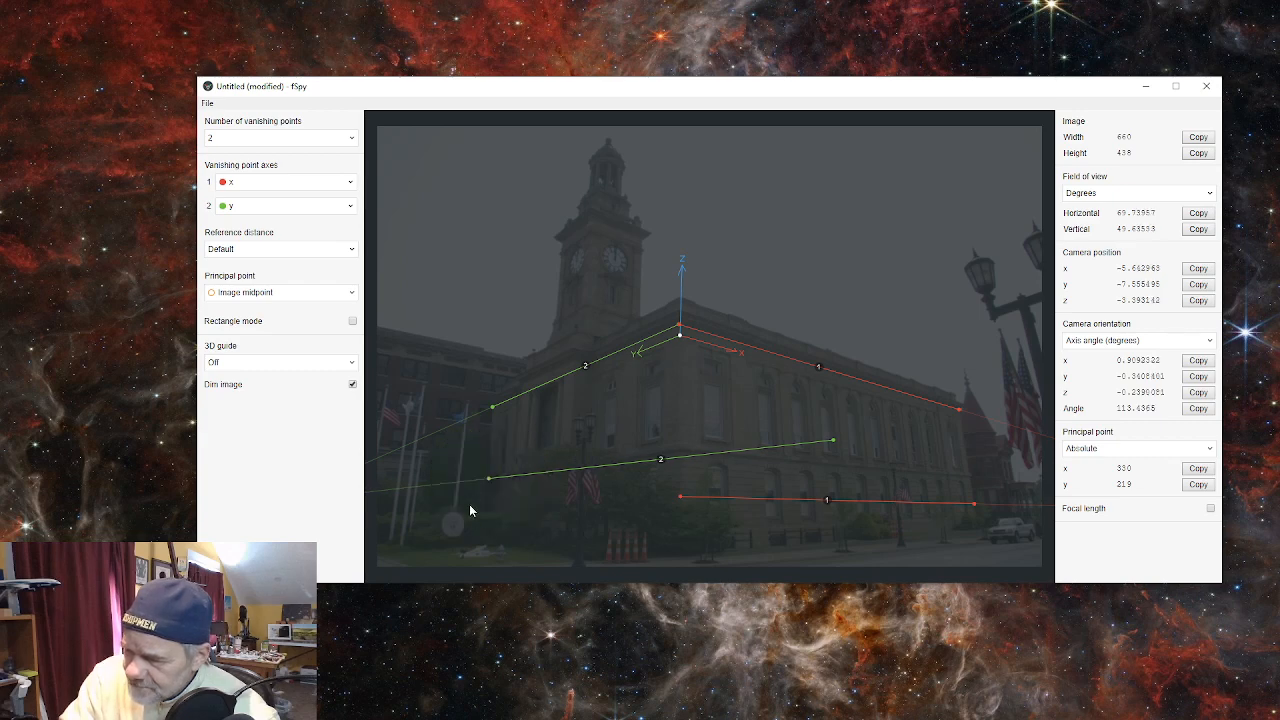
drag(833, 438, 681, 426)
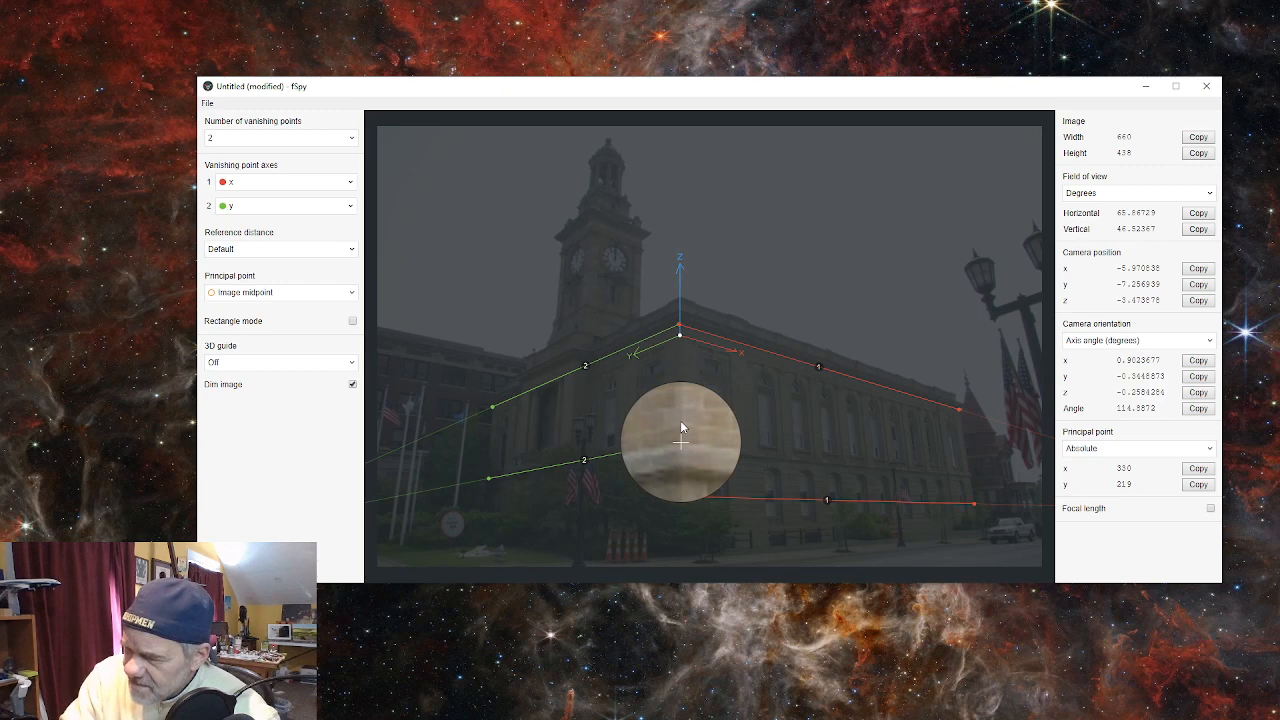
drag(681, 424, 682, 425)
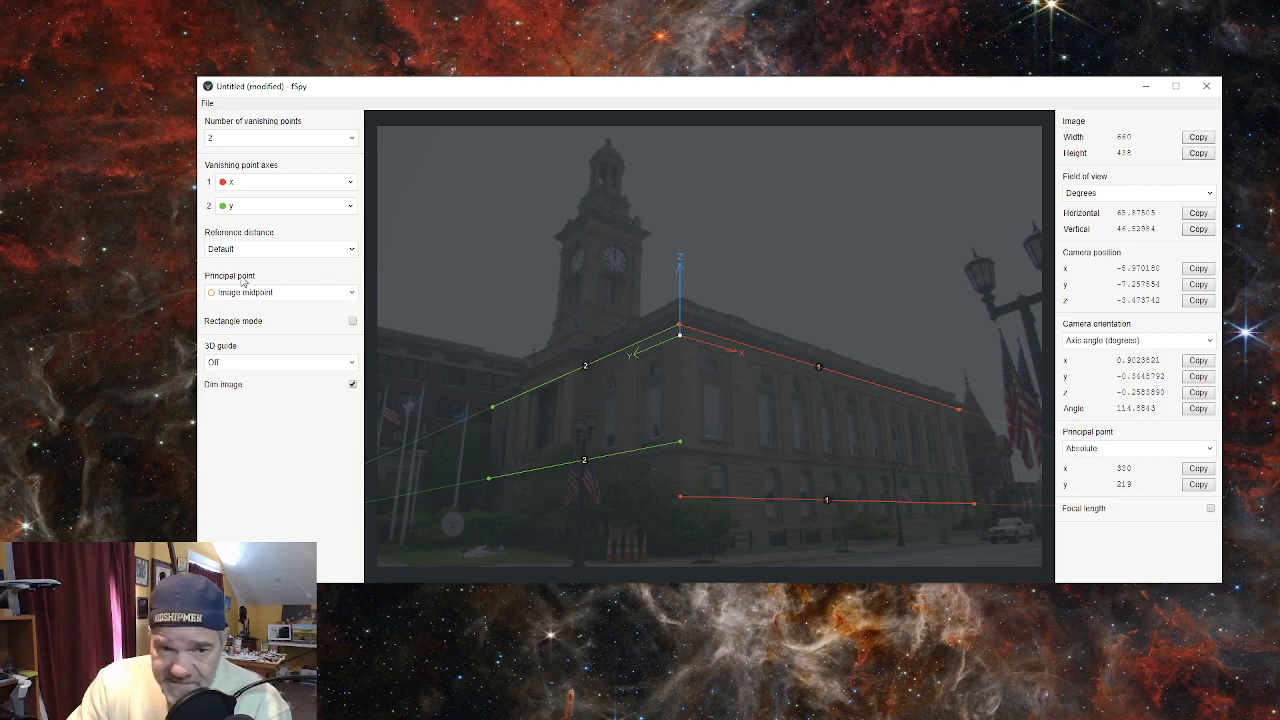
- Set the principal point to From 3rd vanishing point and align the two blue lines with the building's outer vertical edges
click(352, 294)
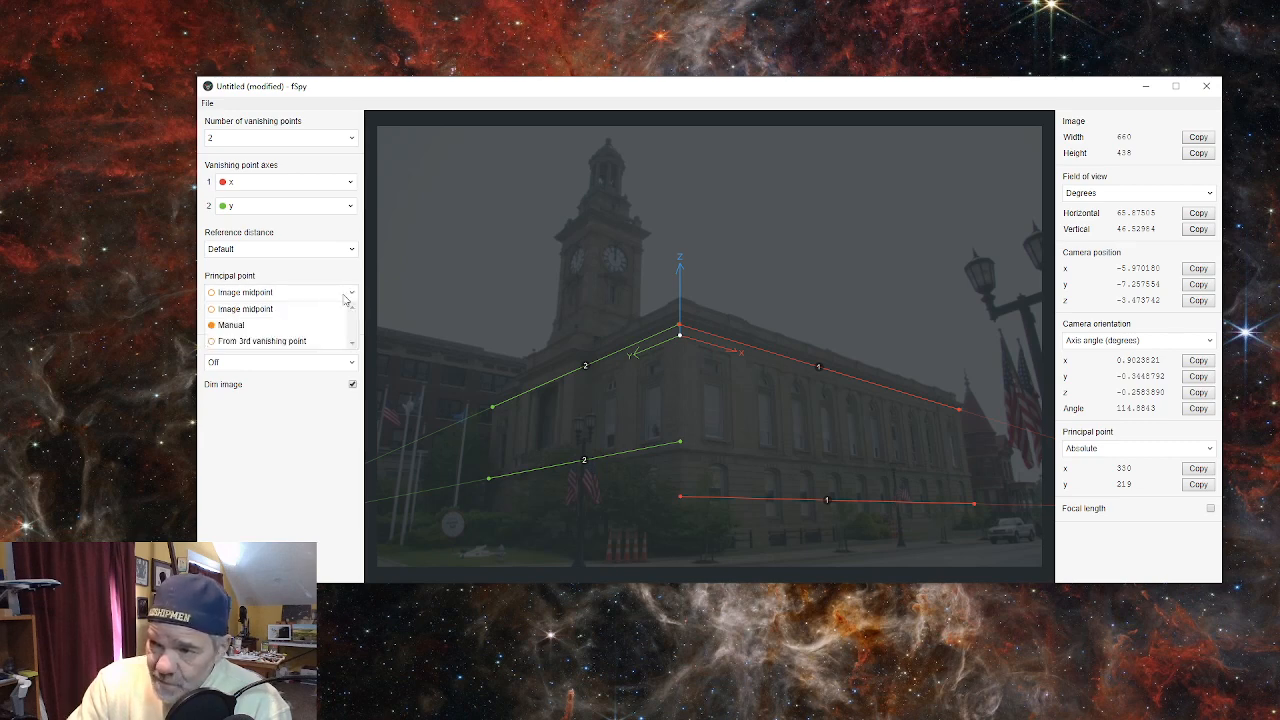
click(224, 341)
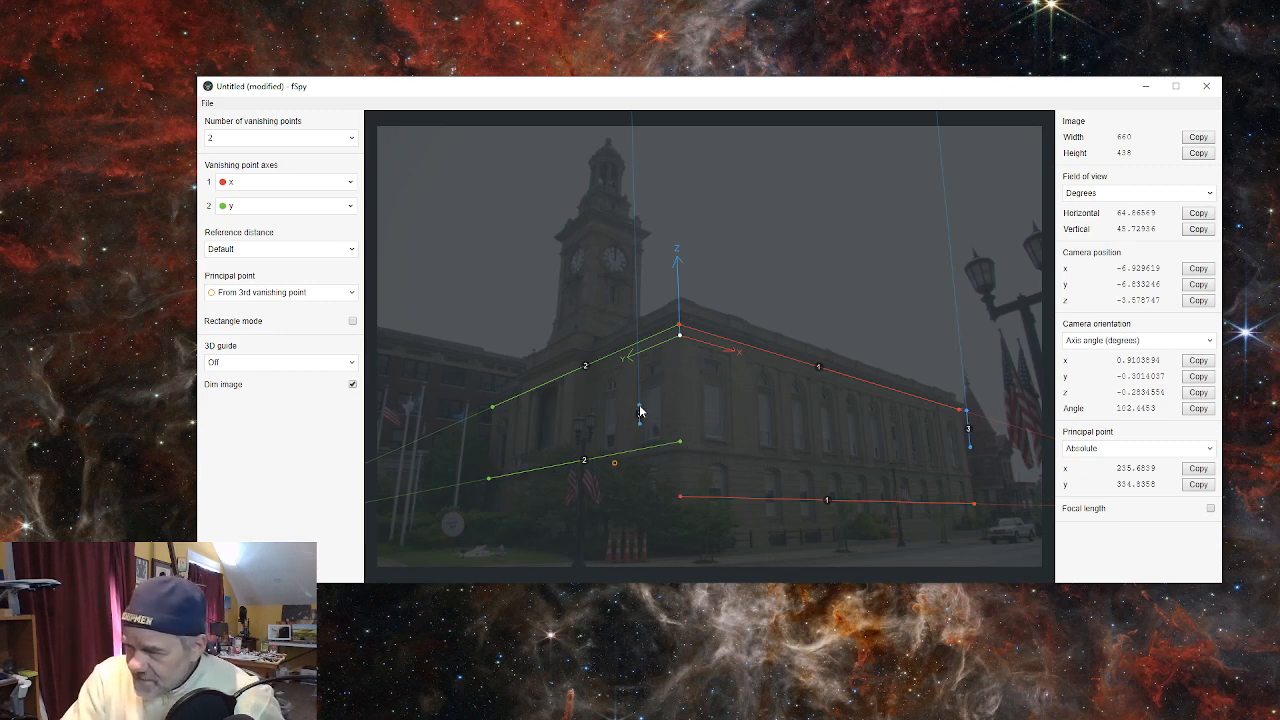
drag(640, 411, 494, 412)
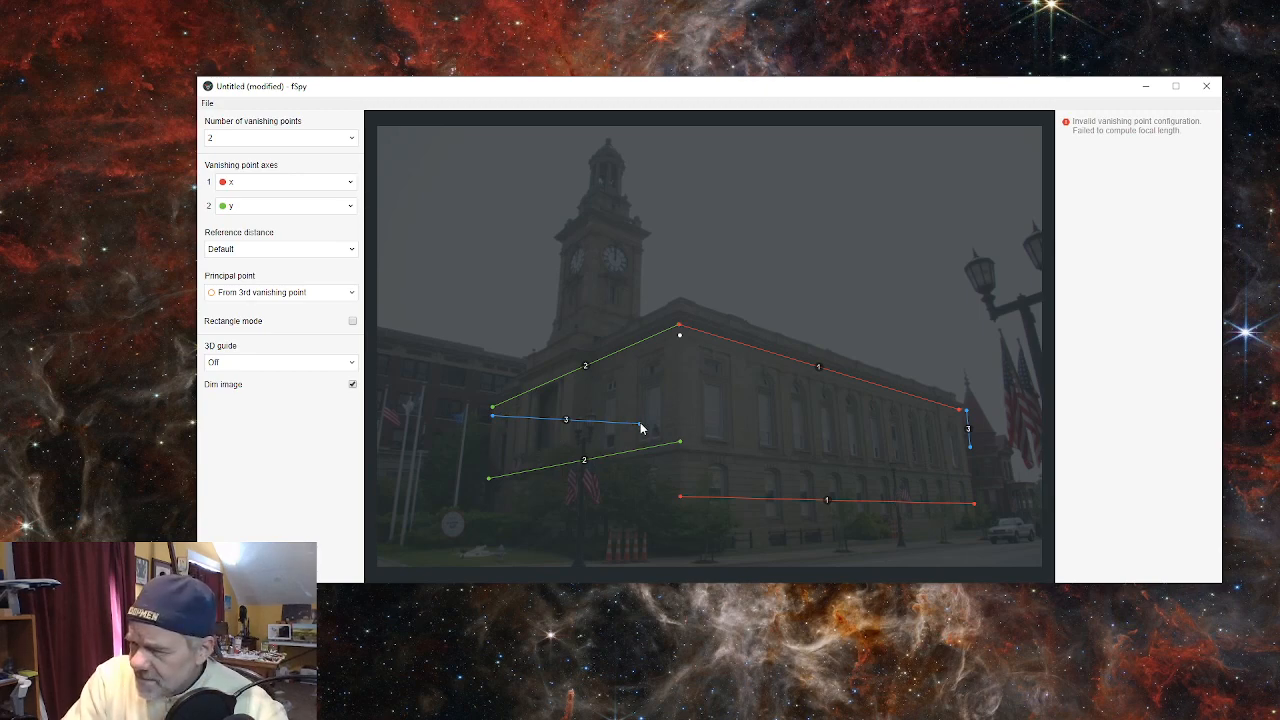
drag(641, 428, 474, 429)
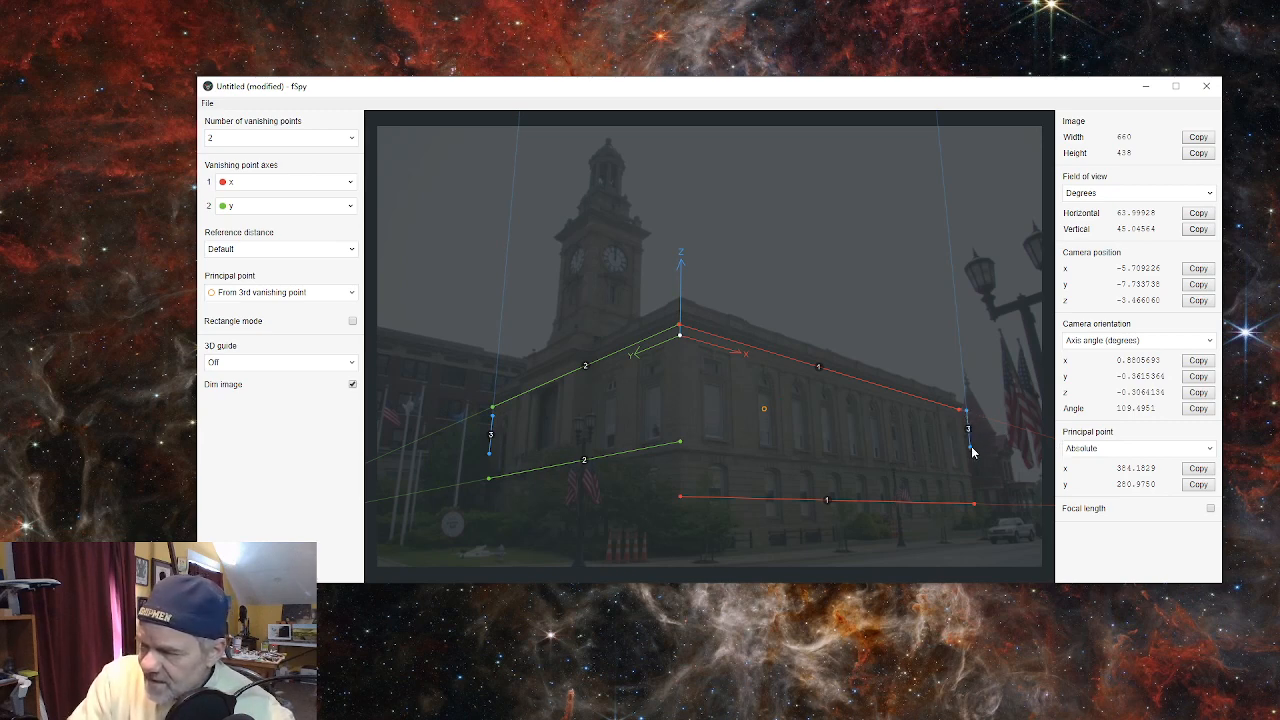
drag(971, 451, 955, 525)
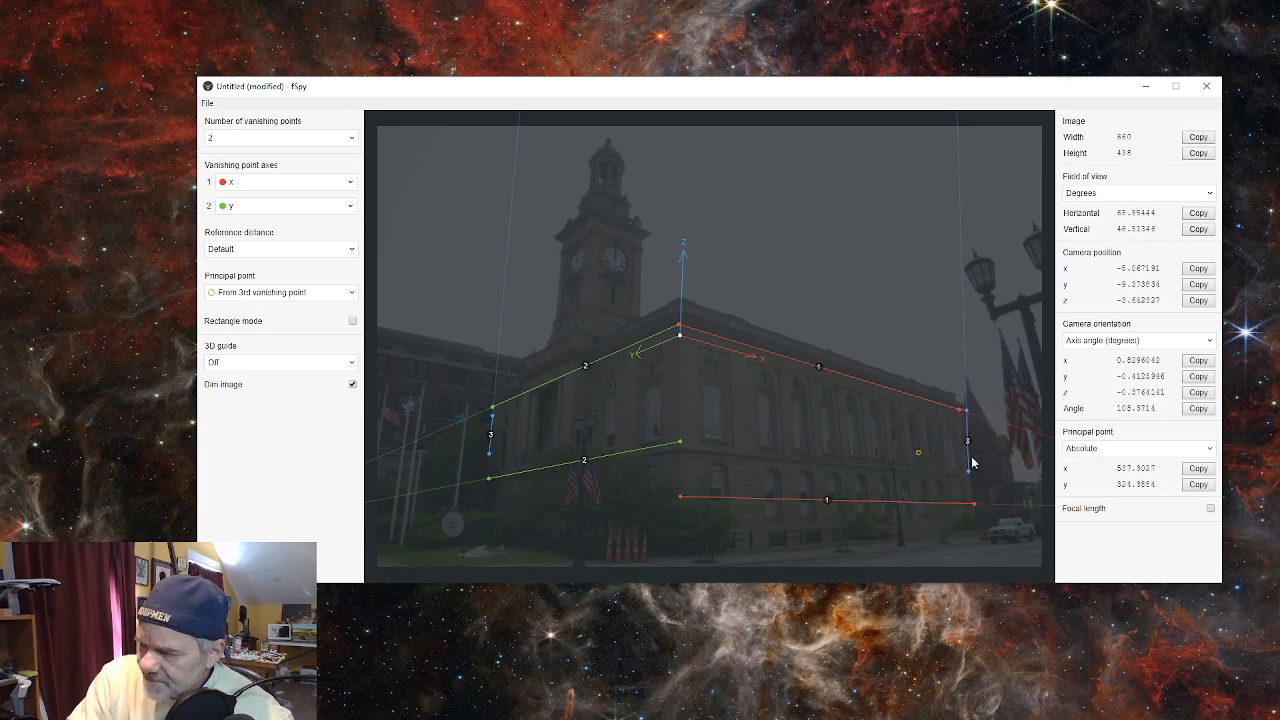
drag(967, 415, 926, 325)
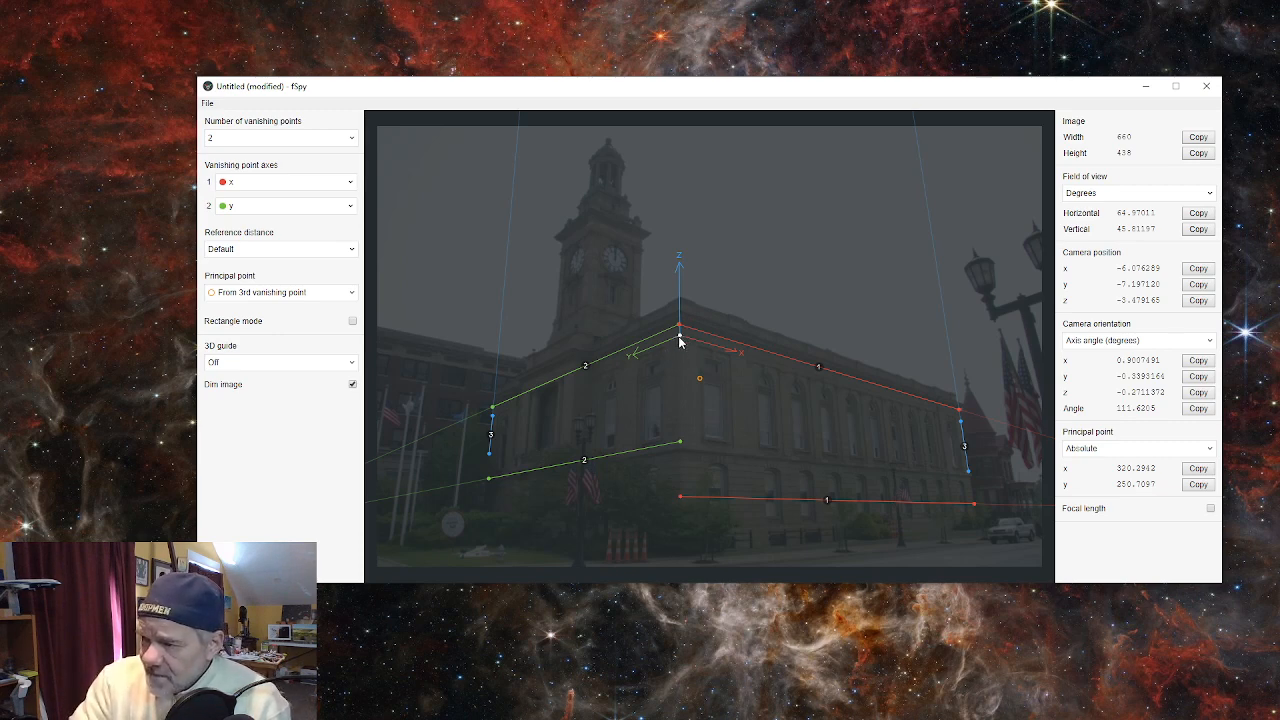
- Lower the origin along the near corner and span an x-axis reference distance from it to the long side's far end
drag(680, 341, 678, 408)
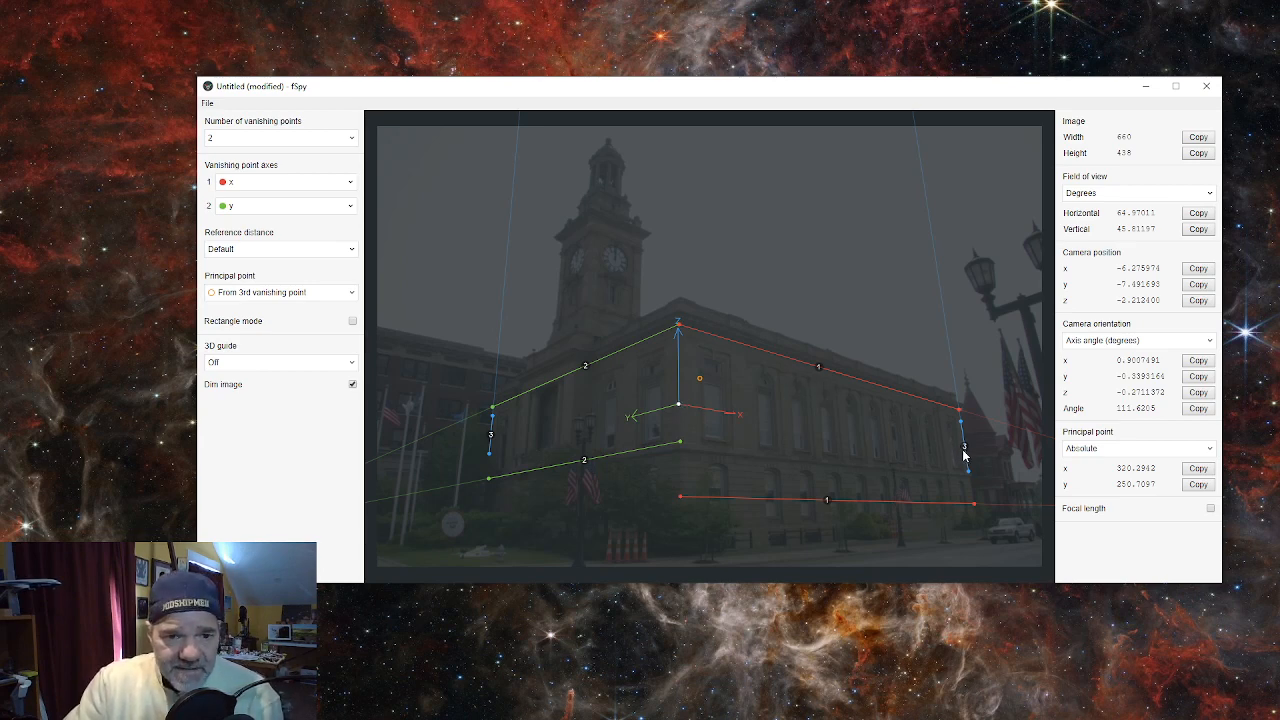
click(353, 251)
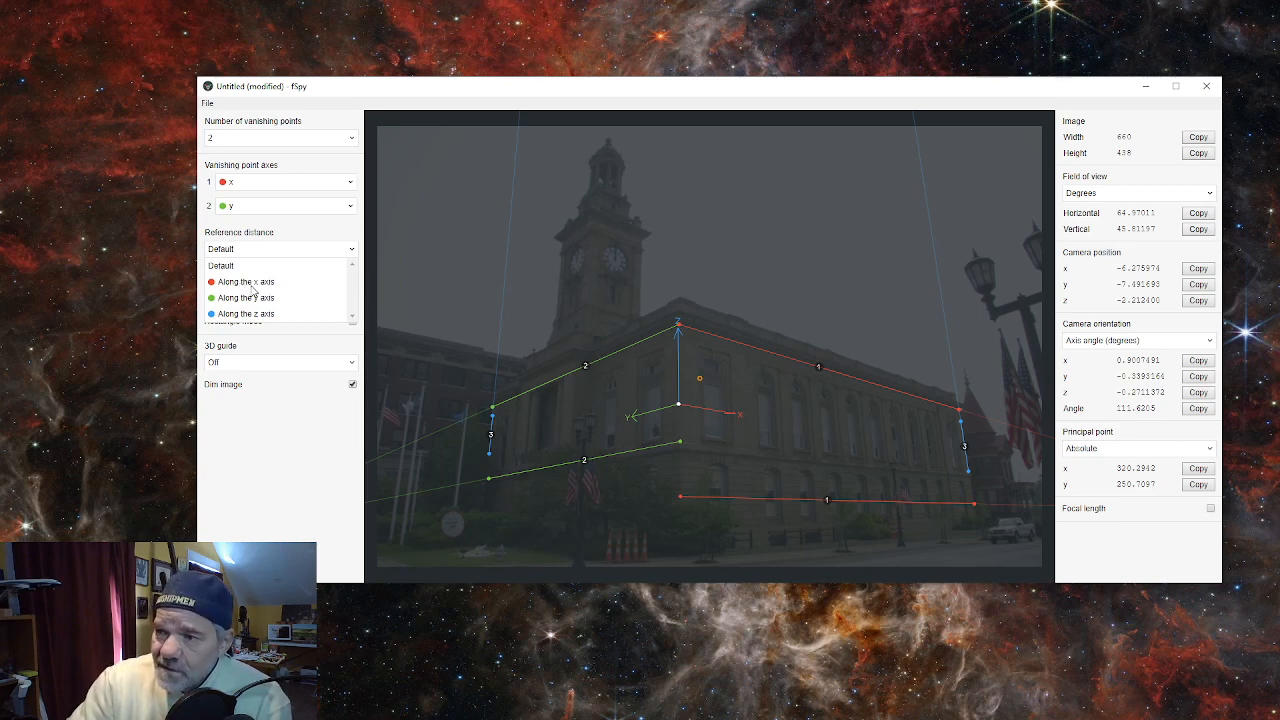
click(255, 288)
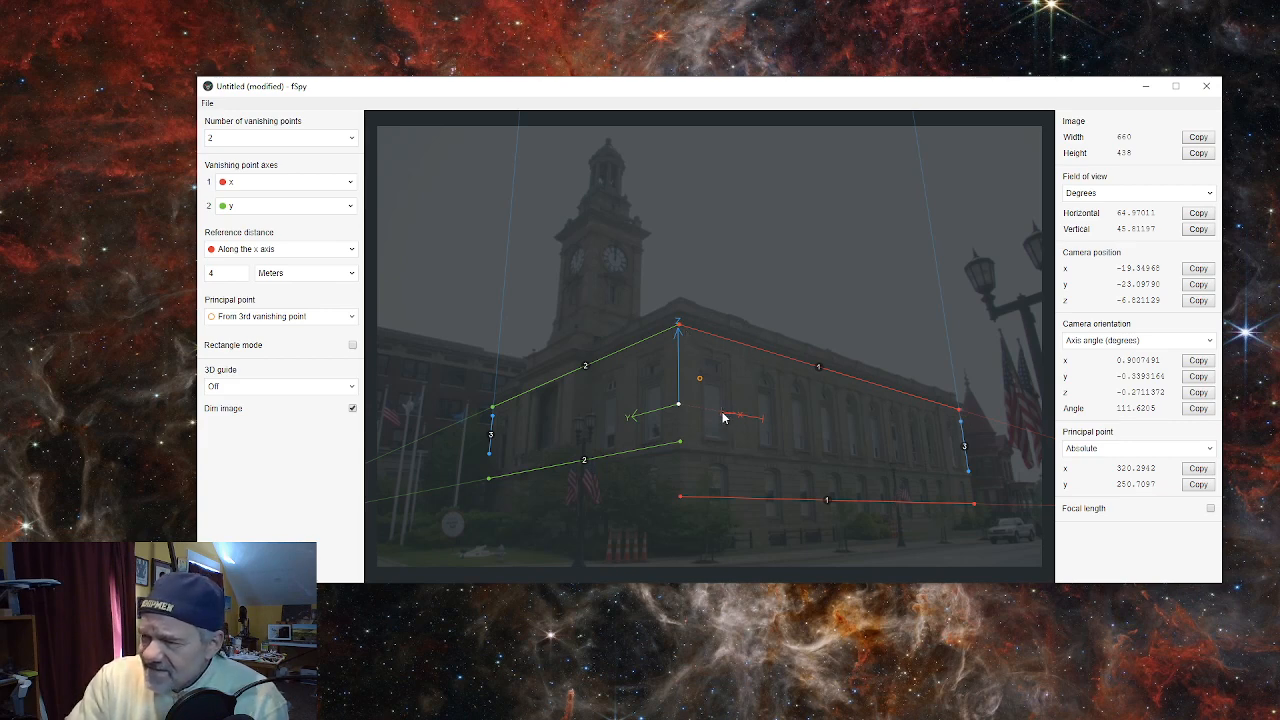
drag(724, 418, 674, 419)
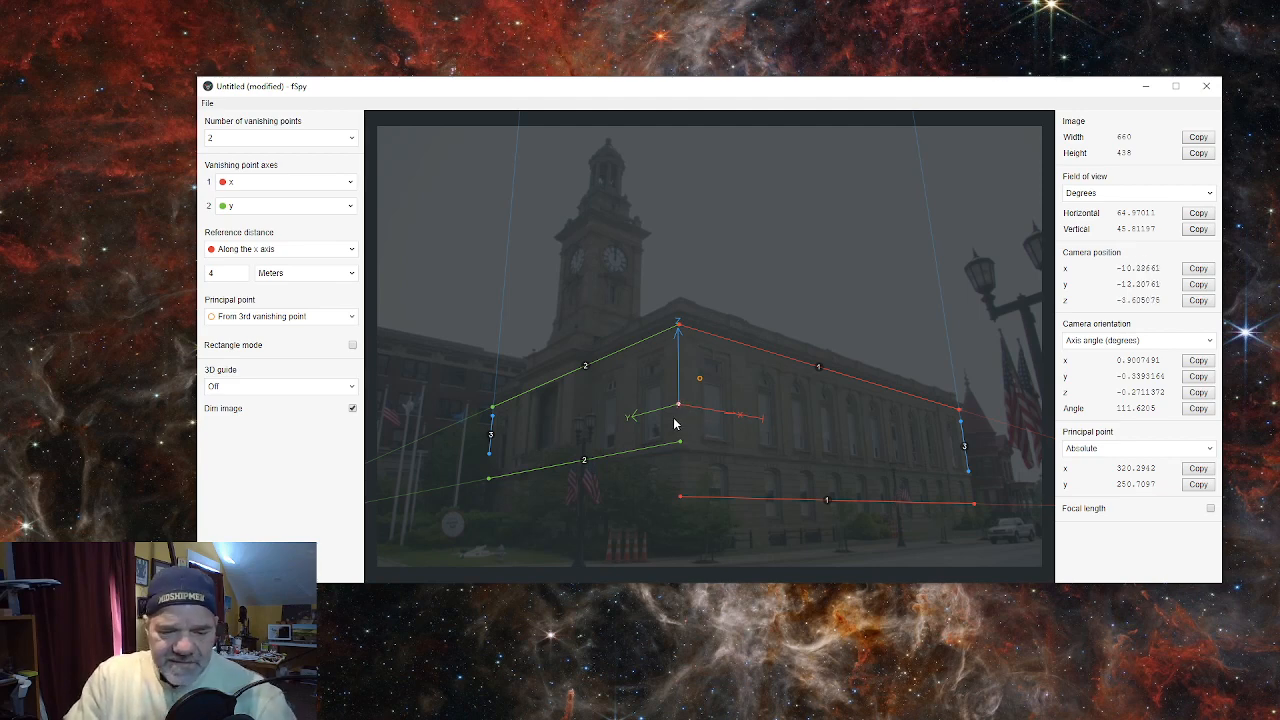
key(shift)
drag(674, 424, 705, 430)
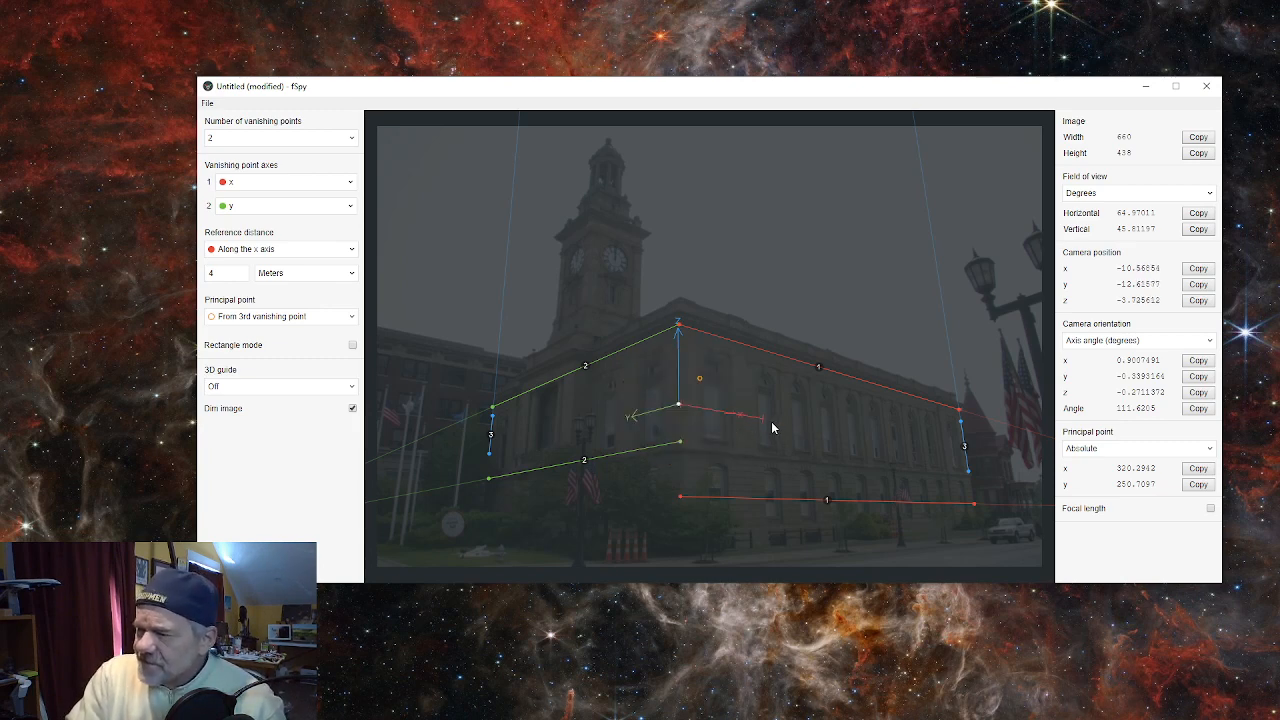
drag(762, 420, 966, 463)
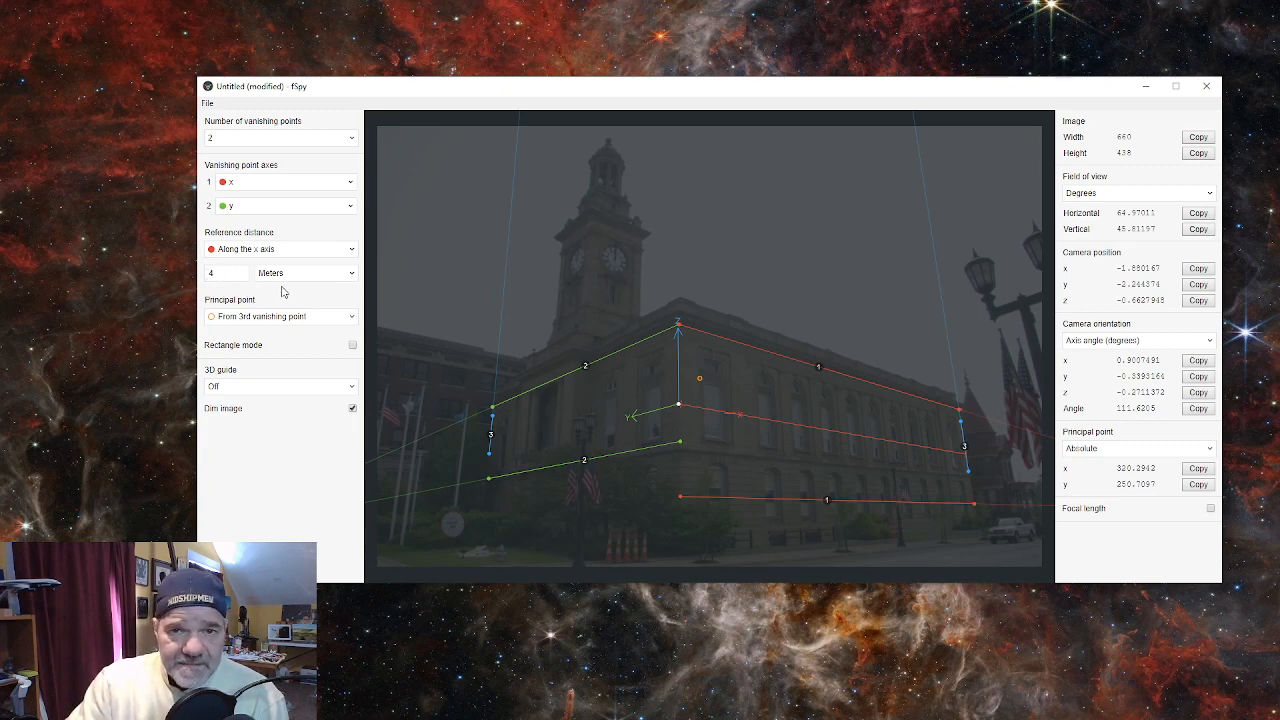
- Set the x-axis reference distance to 38 meters
double_click(212, 273)
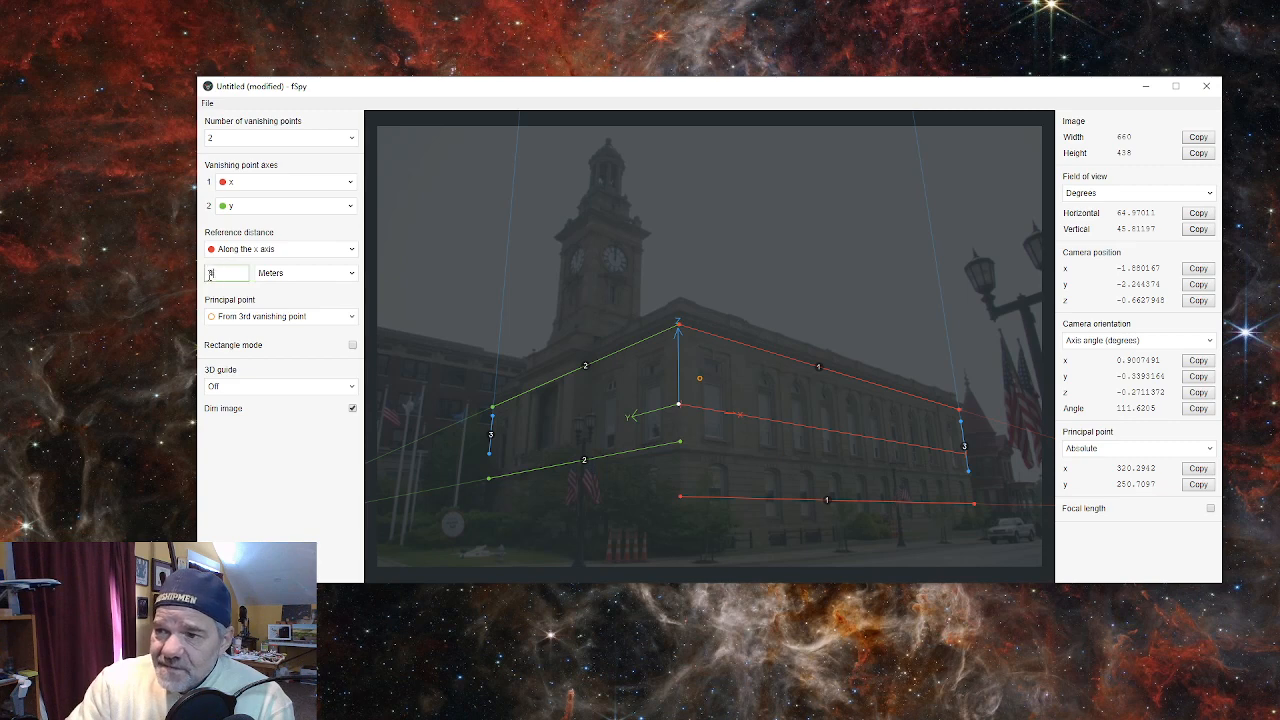
text(3)
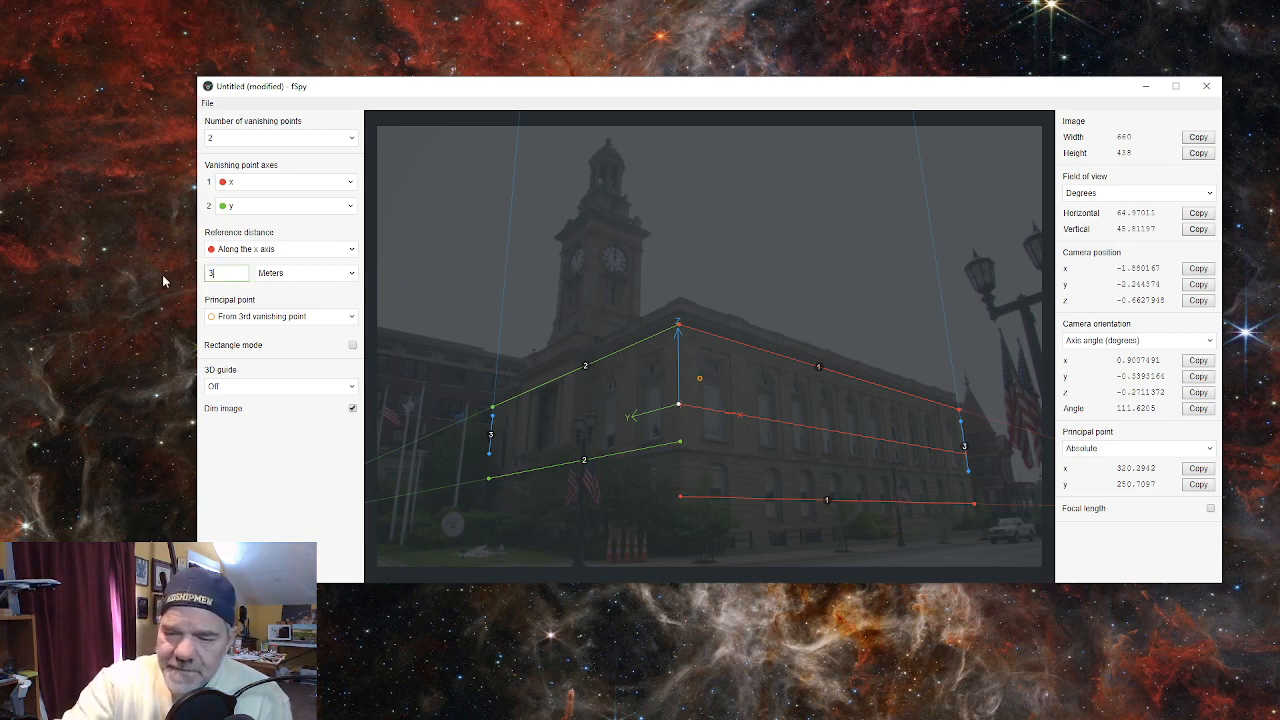
text(8)
key(Return)
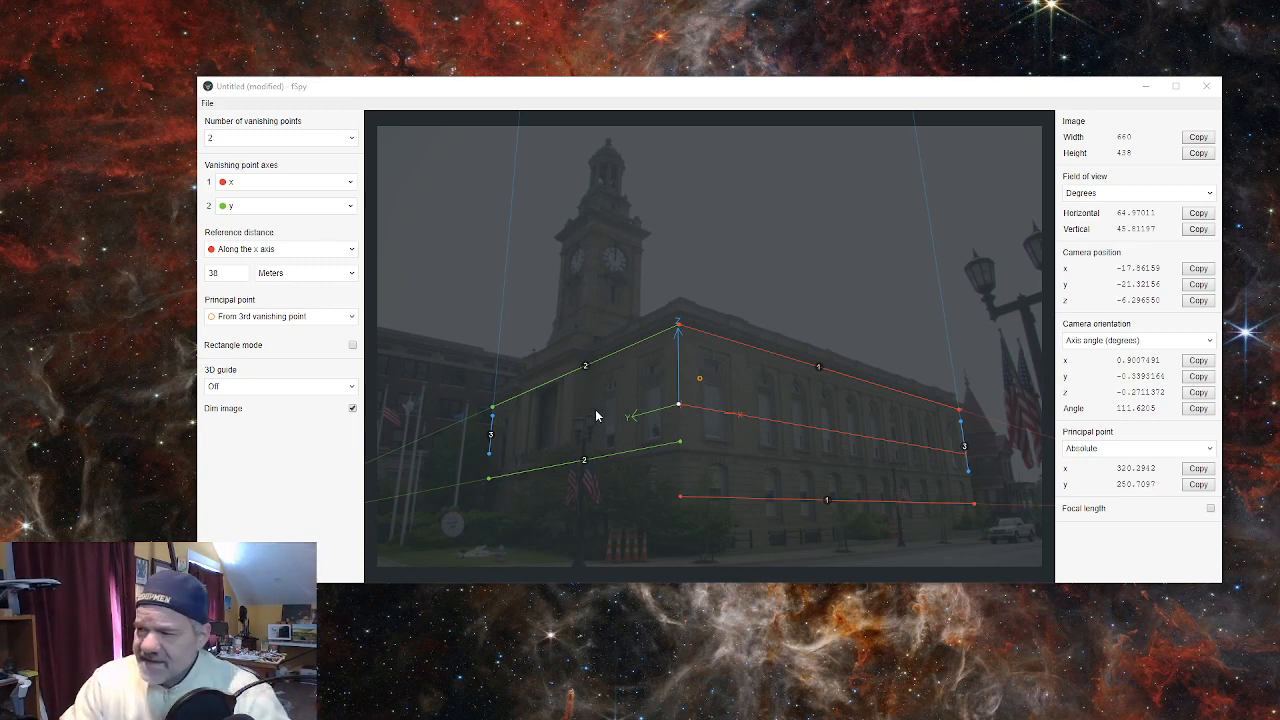
- Save the project as HC.fspy in the CAD folder
click(613, 91)
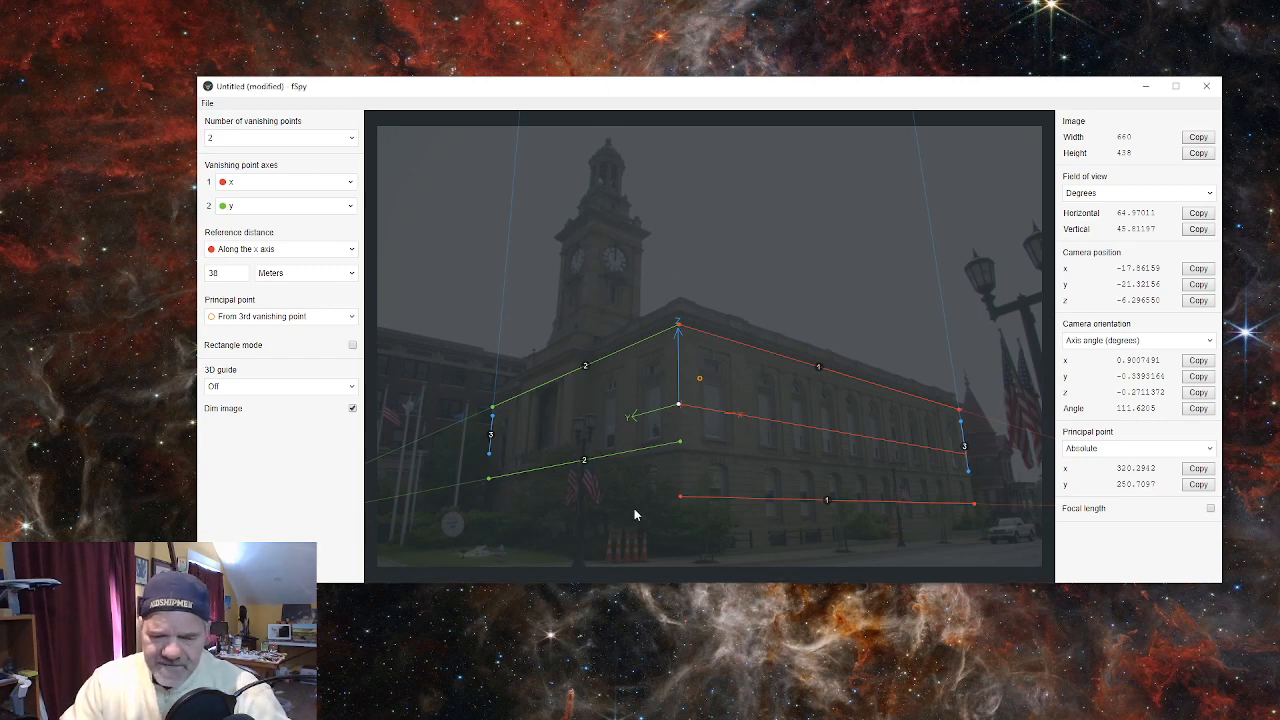
key(ctrl+s)
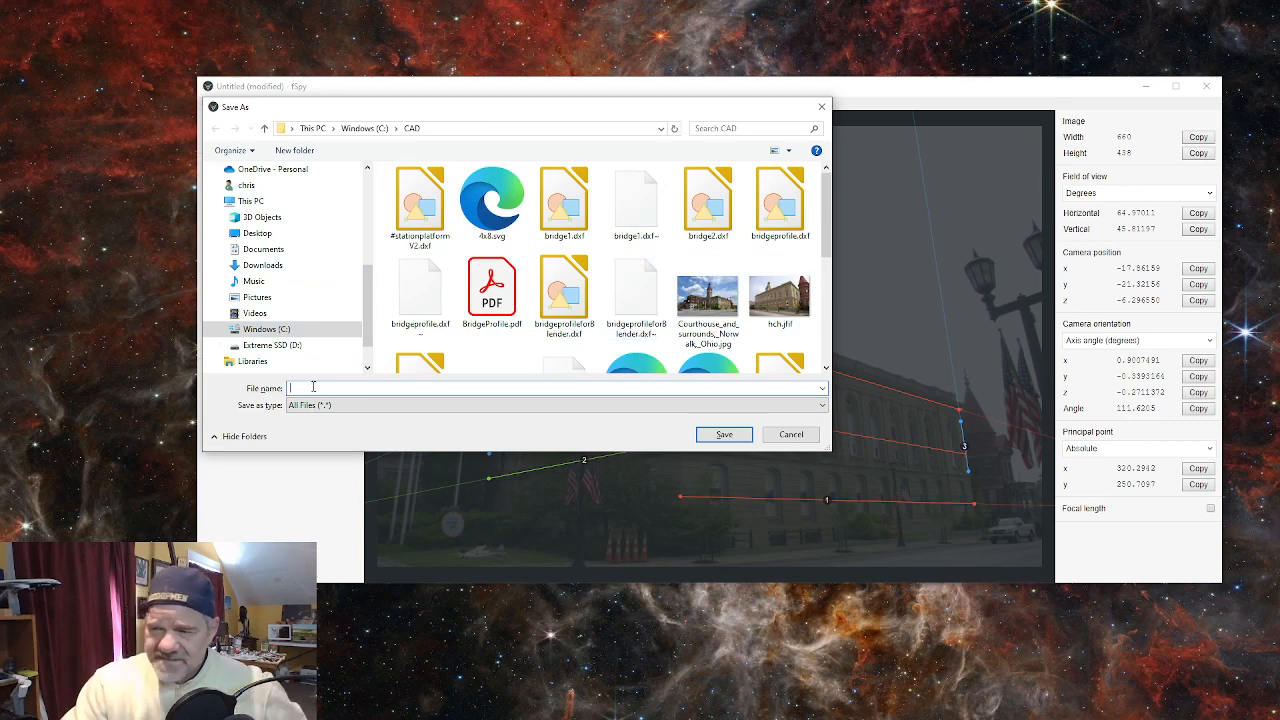
text(HC)
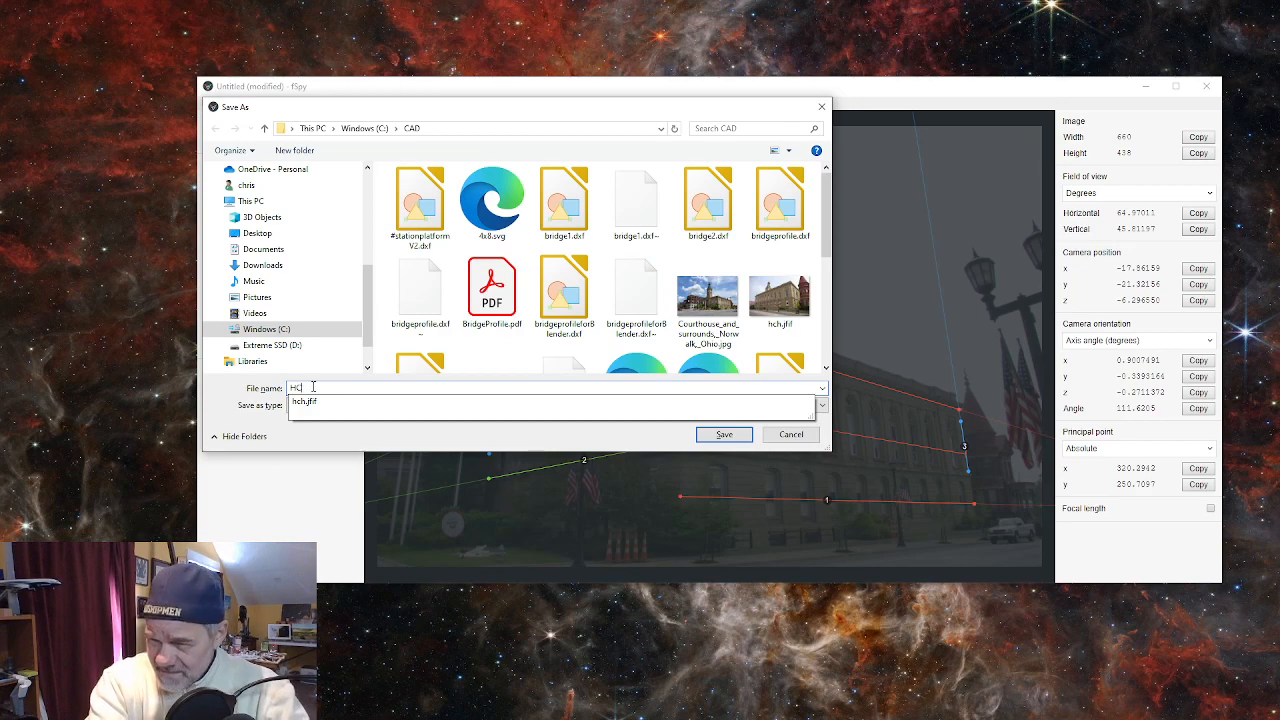
text(.)
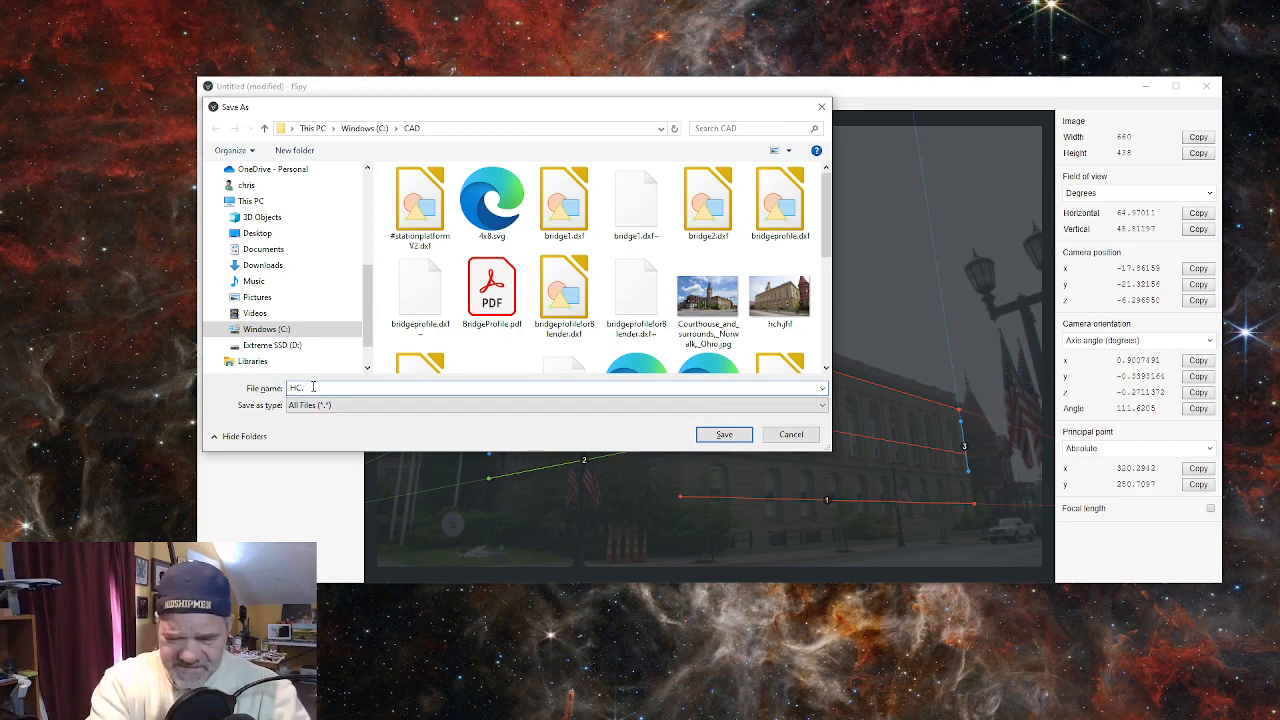
text(fspy)
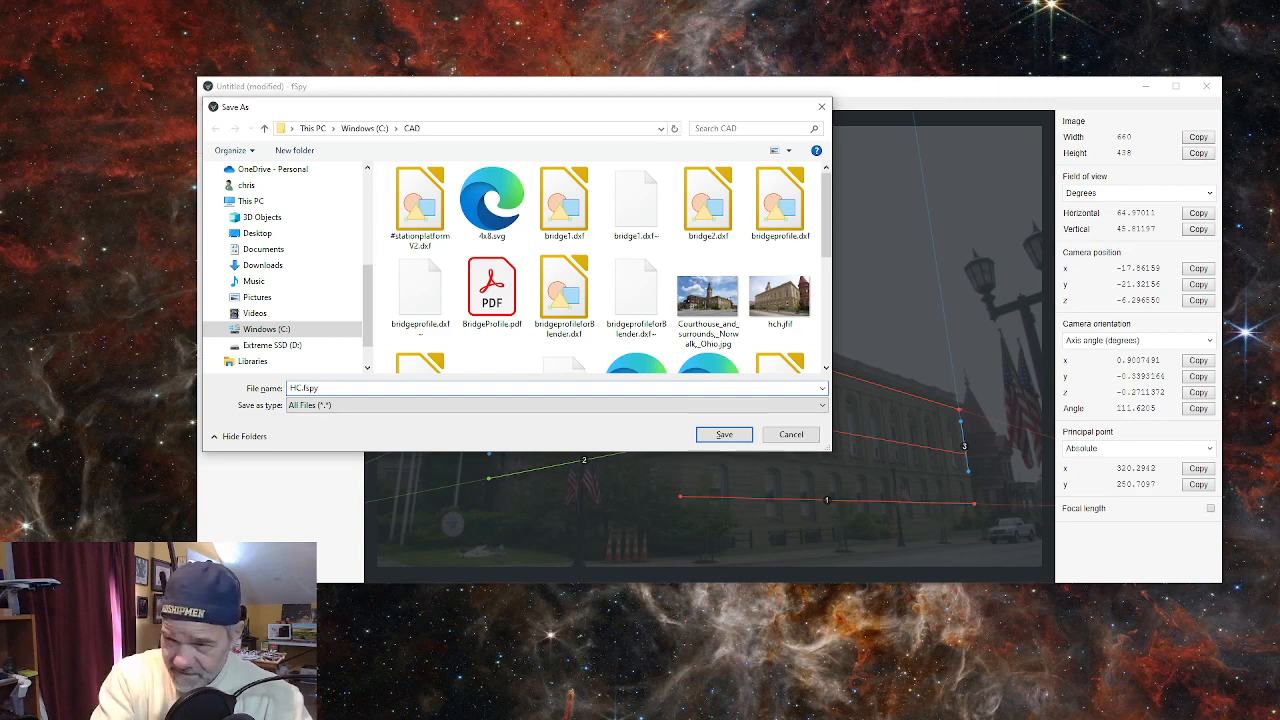
key(Return)
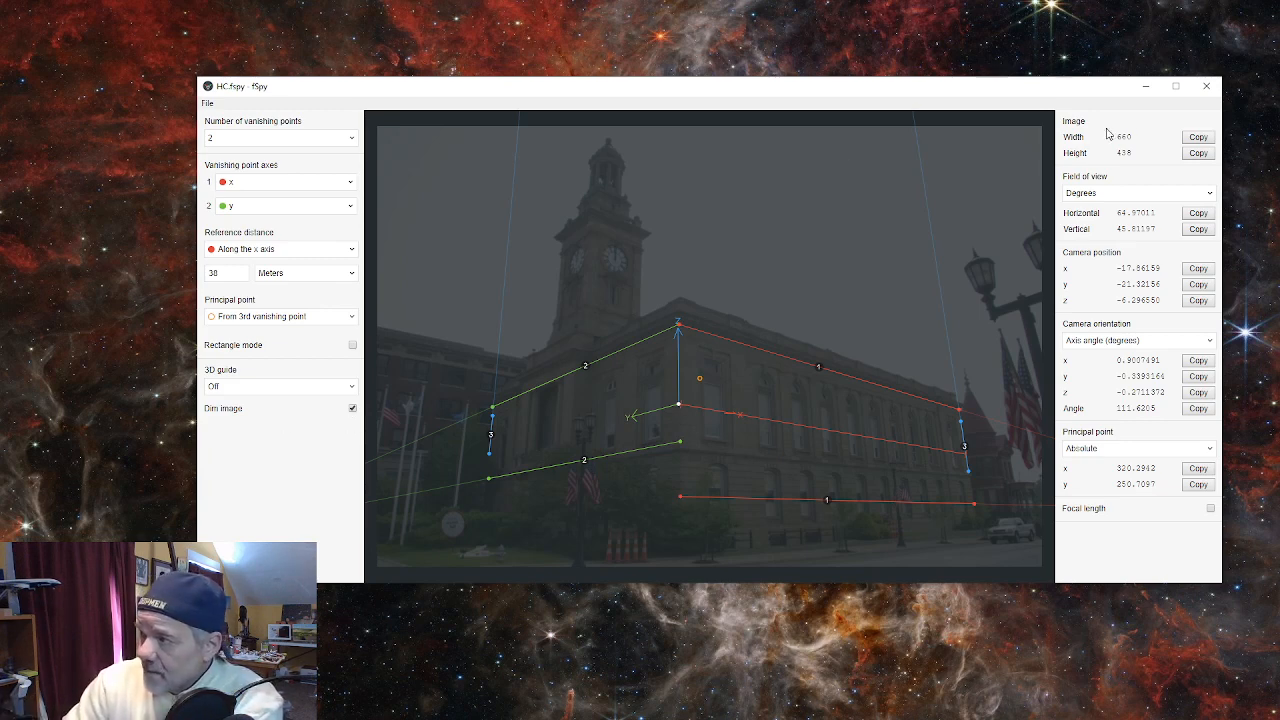
- Switch to Blender and look up the fspy import add-on in the add-on preferences
click(1152, 89)
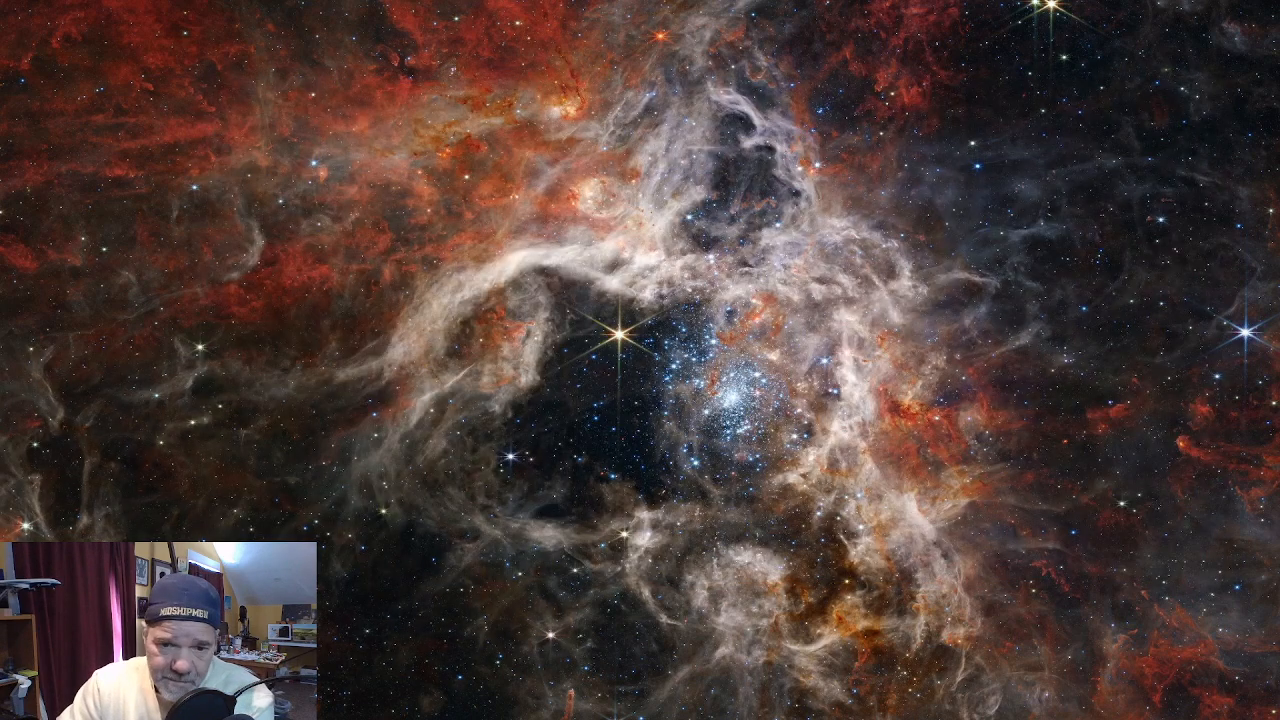
key(alt+Tab)
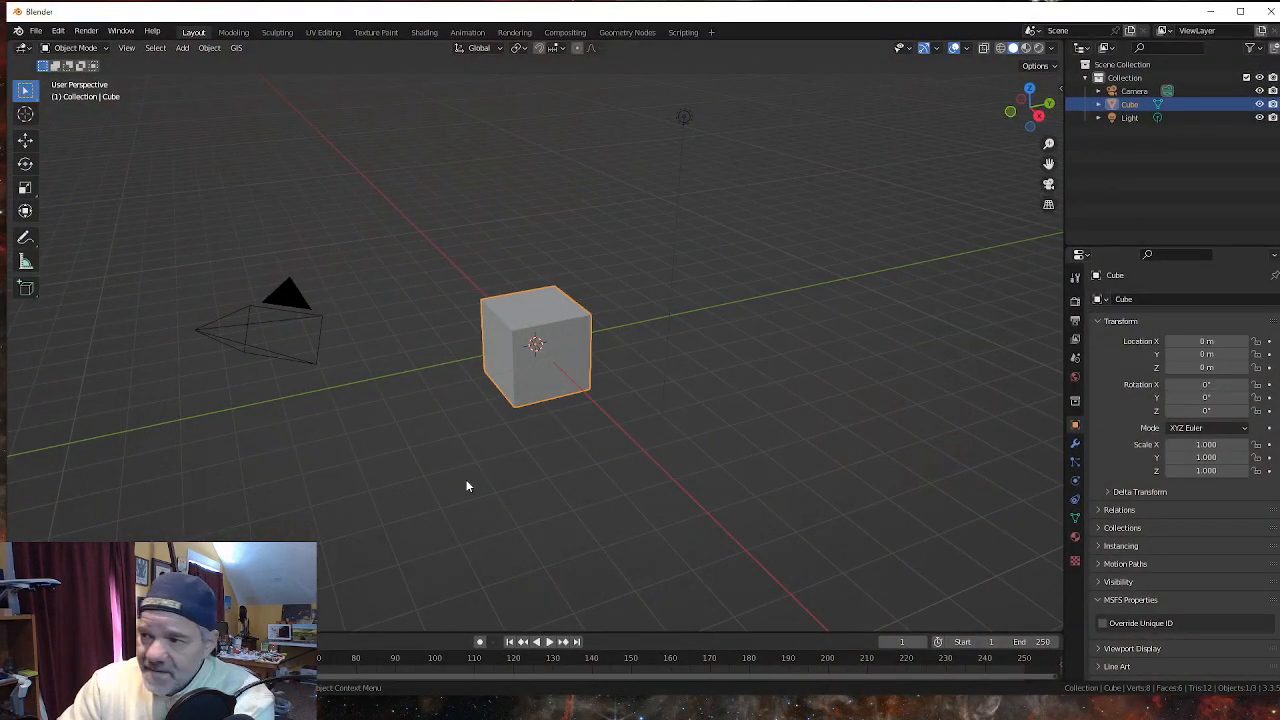
click(58, 31)
click(79, 222)
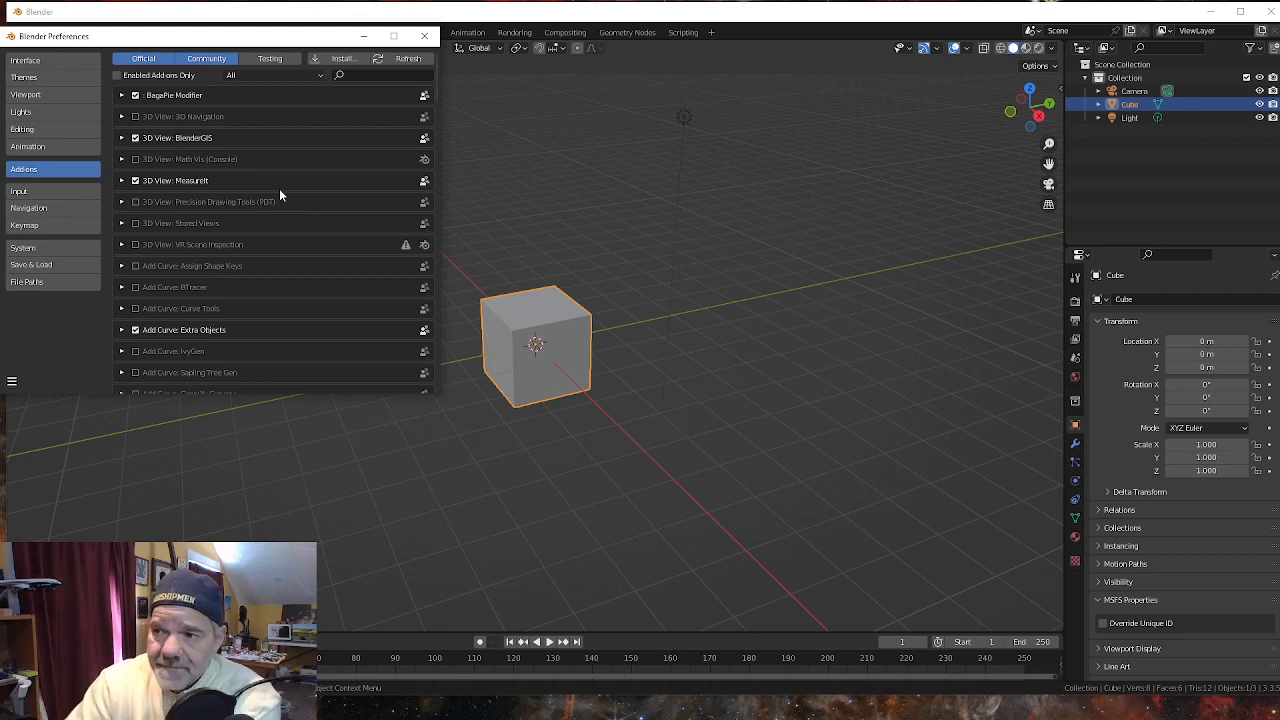
click(356, 74)
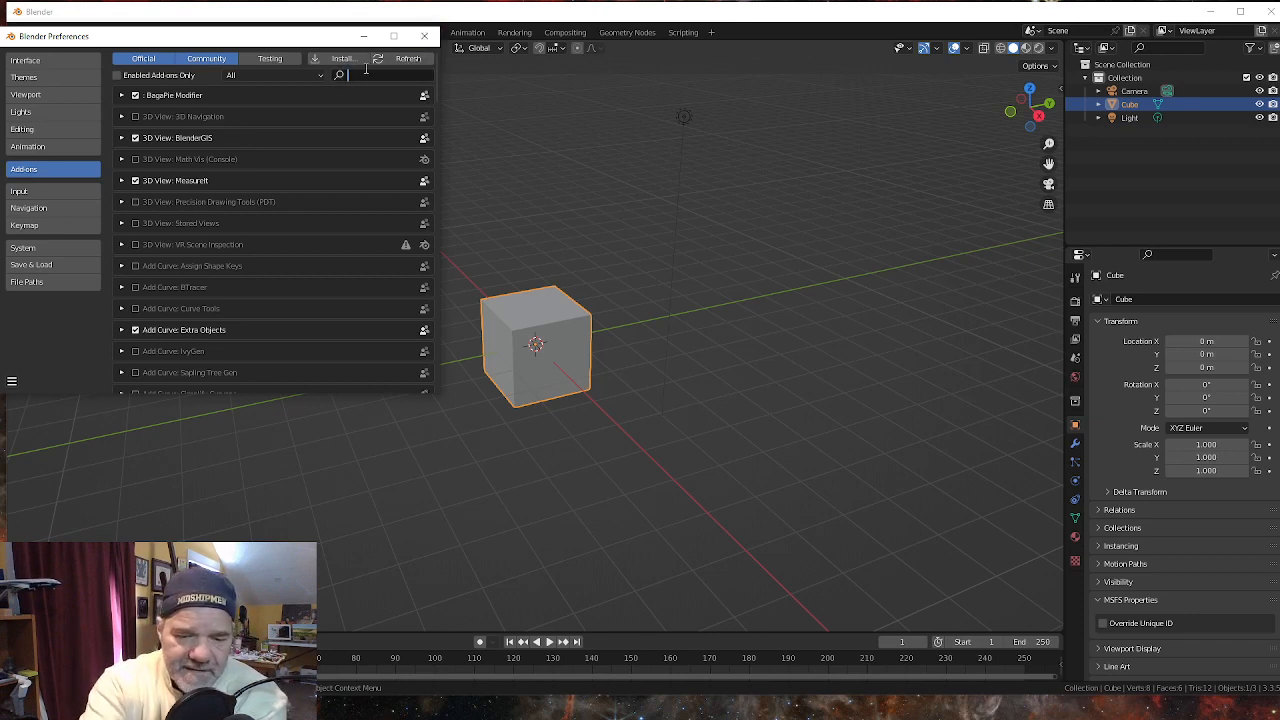
text(fspy)
text(y)
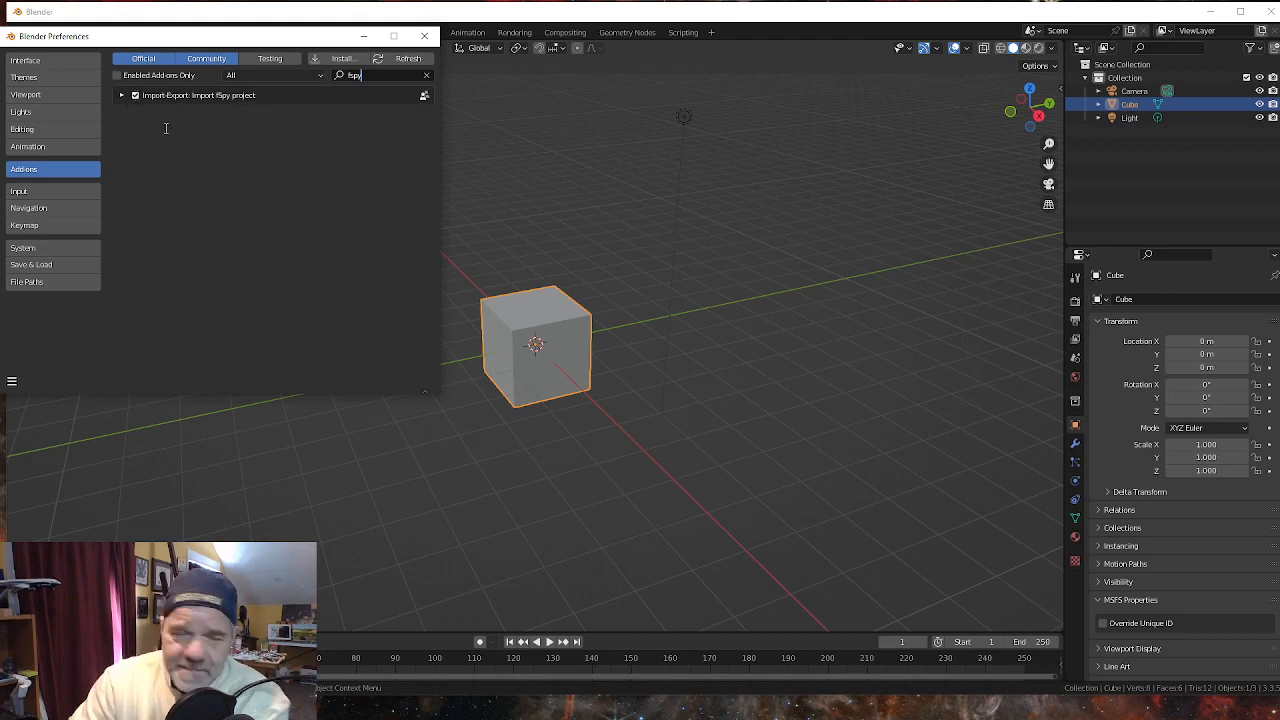
click(424, 37)
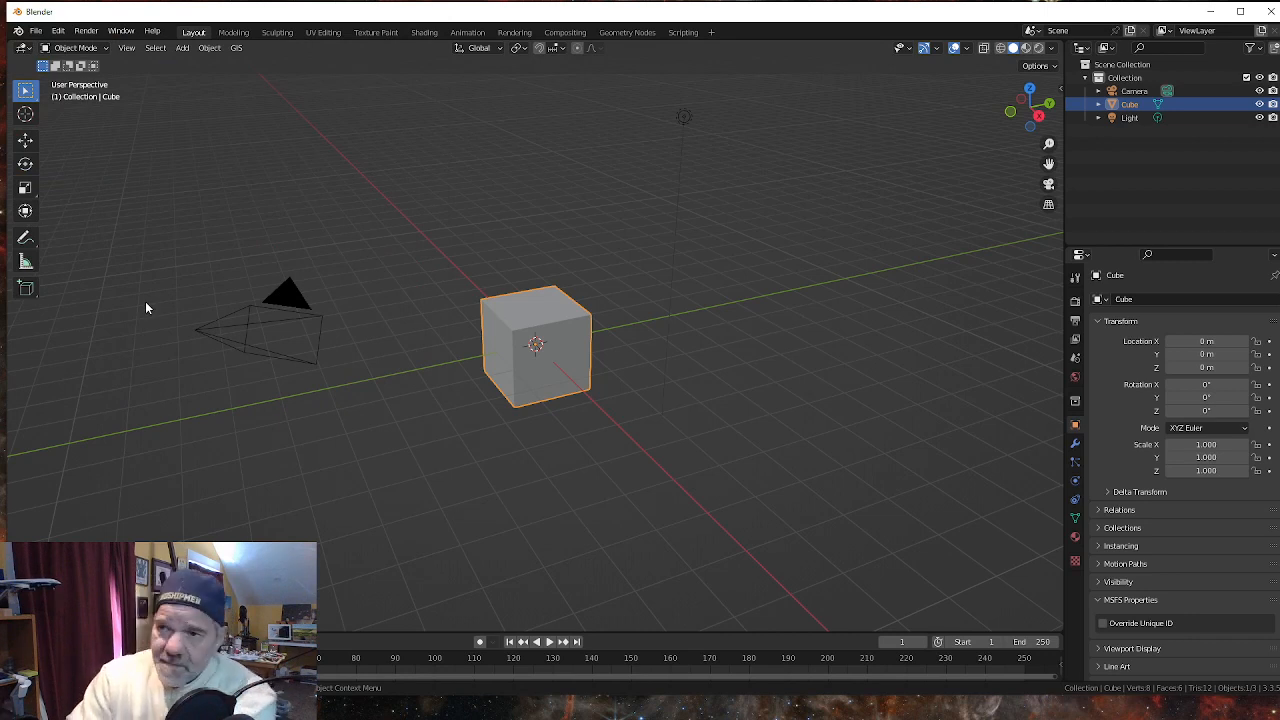
- Import the fSpy project HC.fspy from the CAD folder with its background image
click(36, 33)
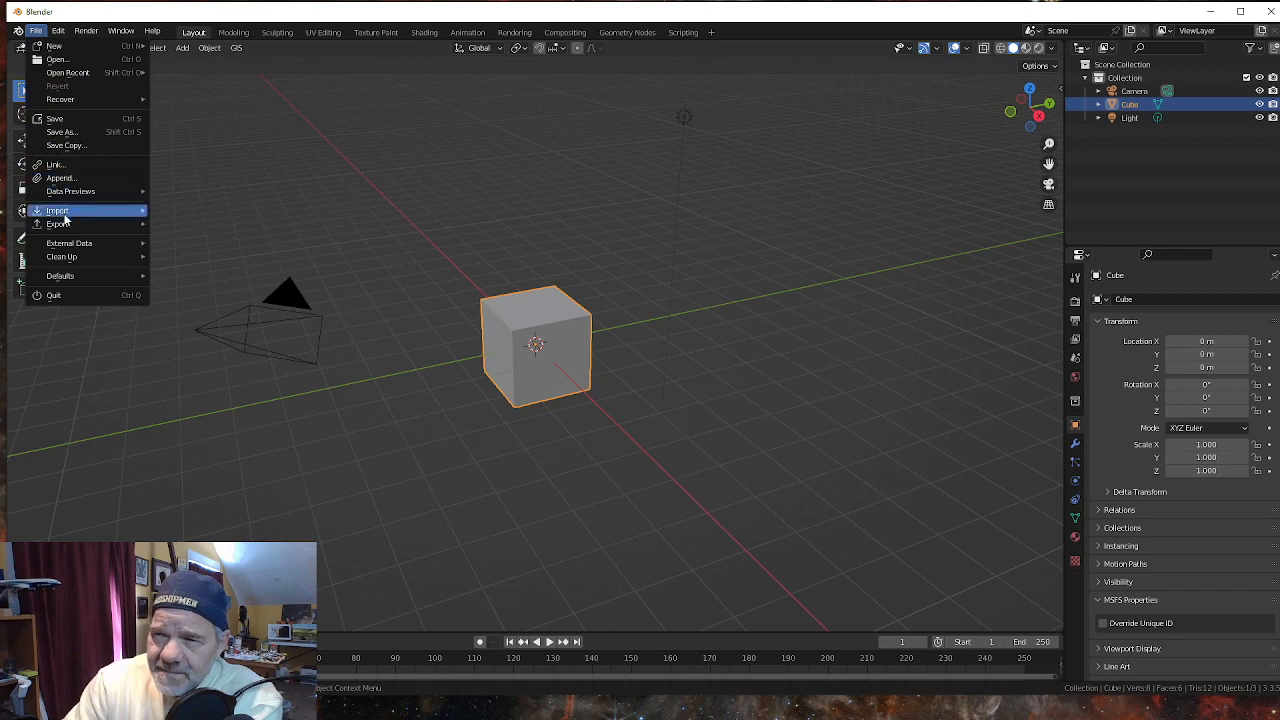
mouse_move(92, 214)
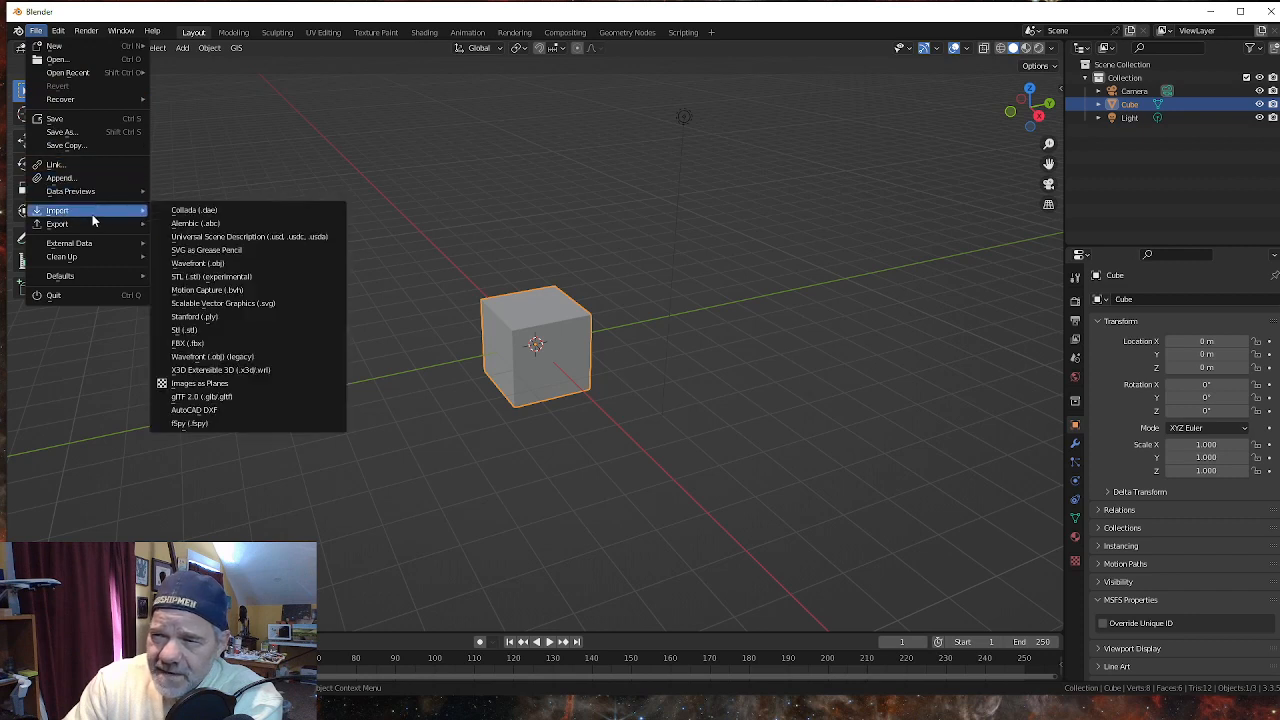
click(188, 424)
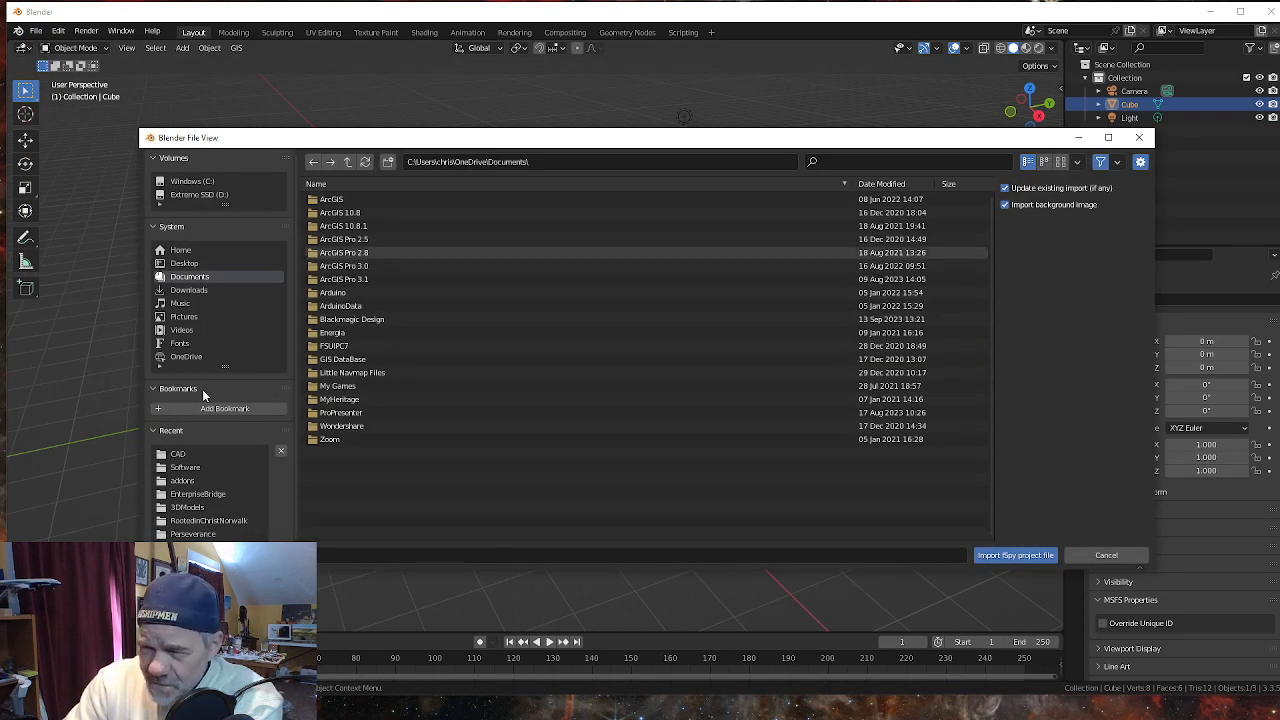
click(177, 456)
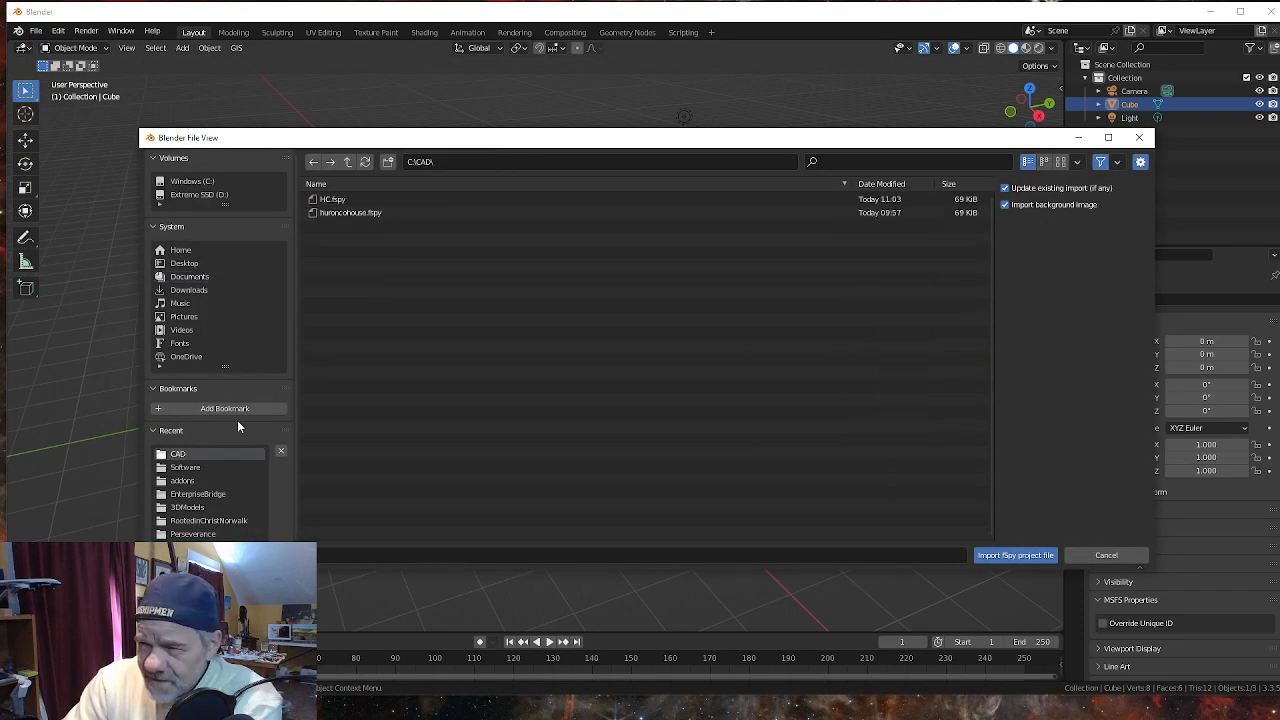
click(339, 200)
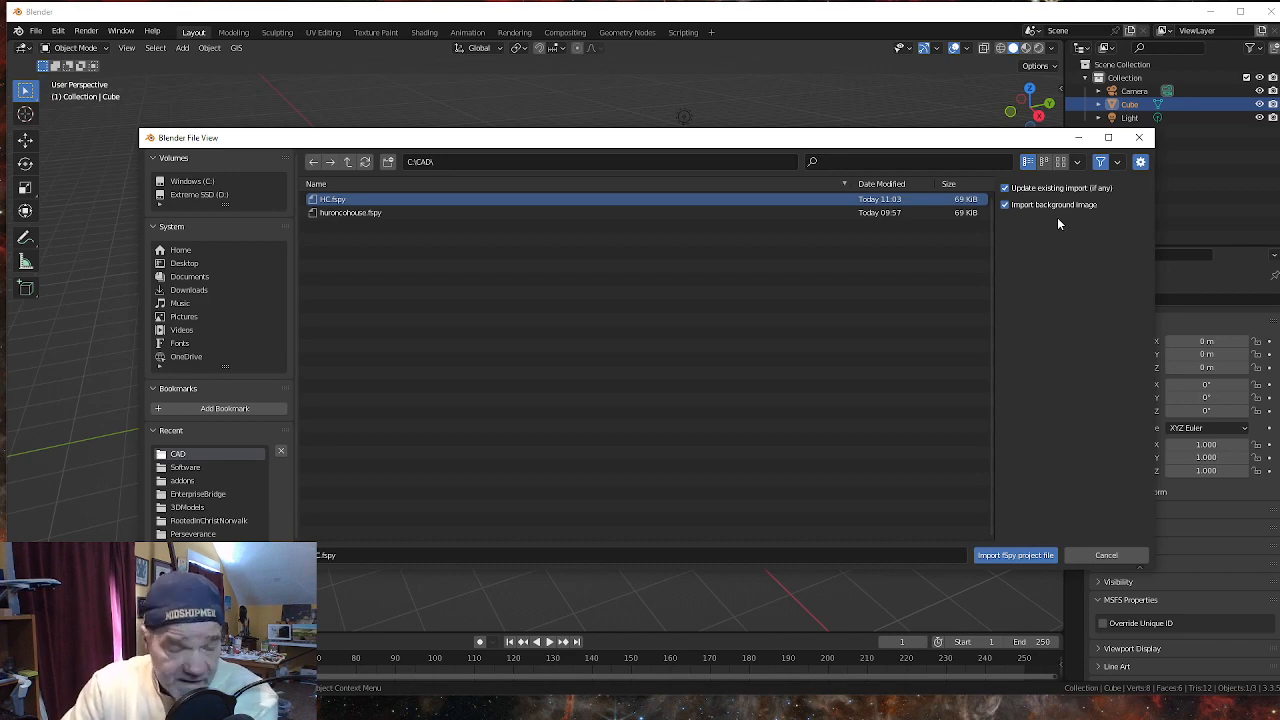
click(1003, 557)
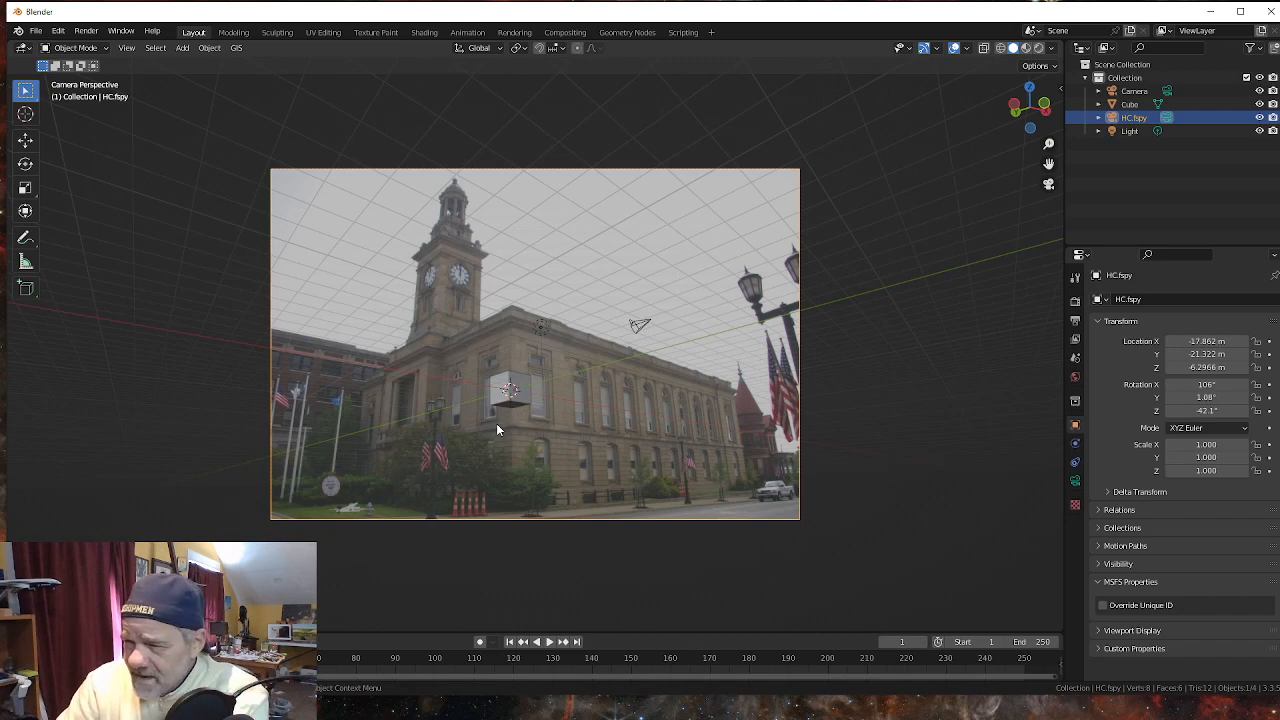
- In Edit Mode, move the cube's bottom face about 6.9 m down along Z to the building's ground level
click(517, 402)
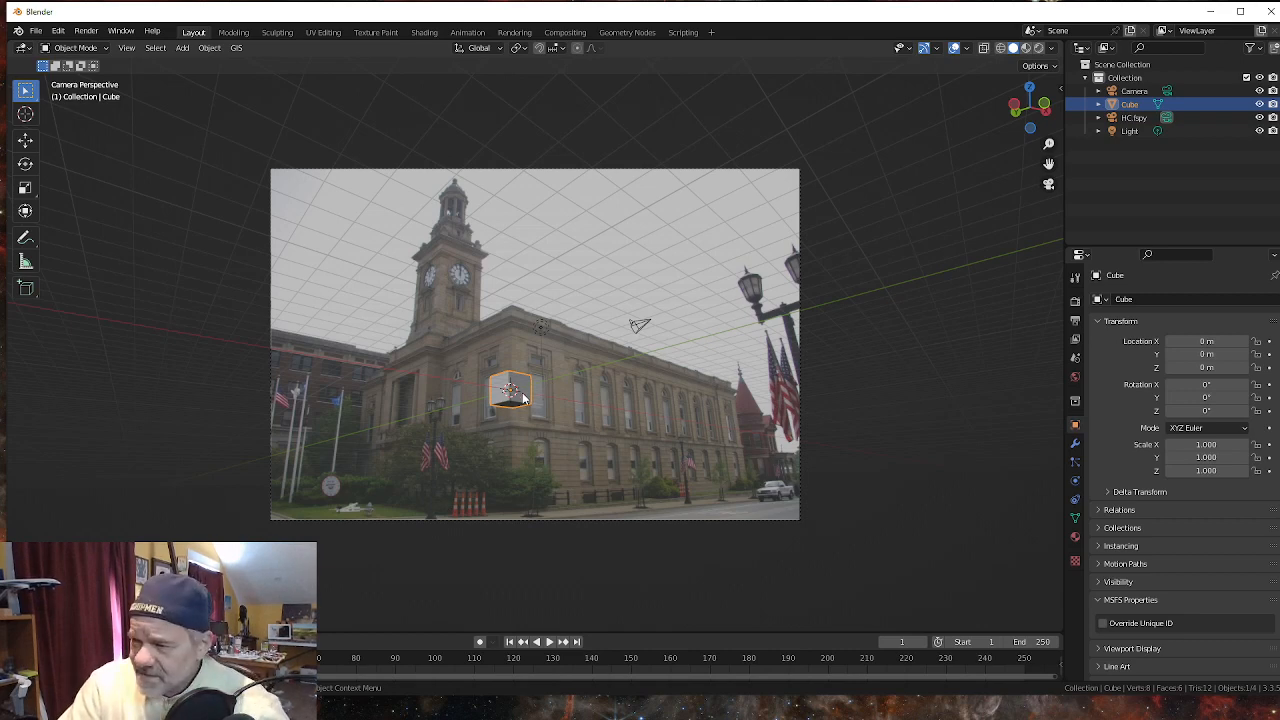
key(Tab)
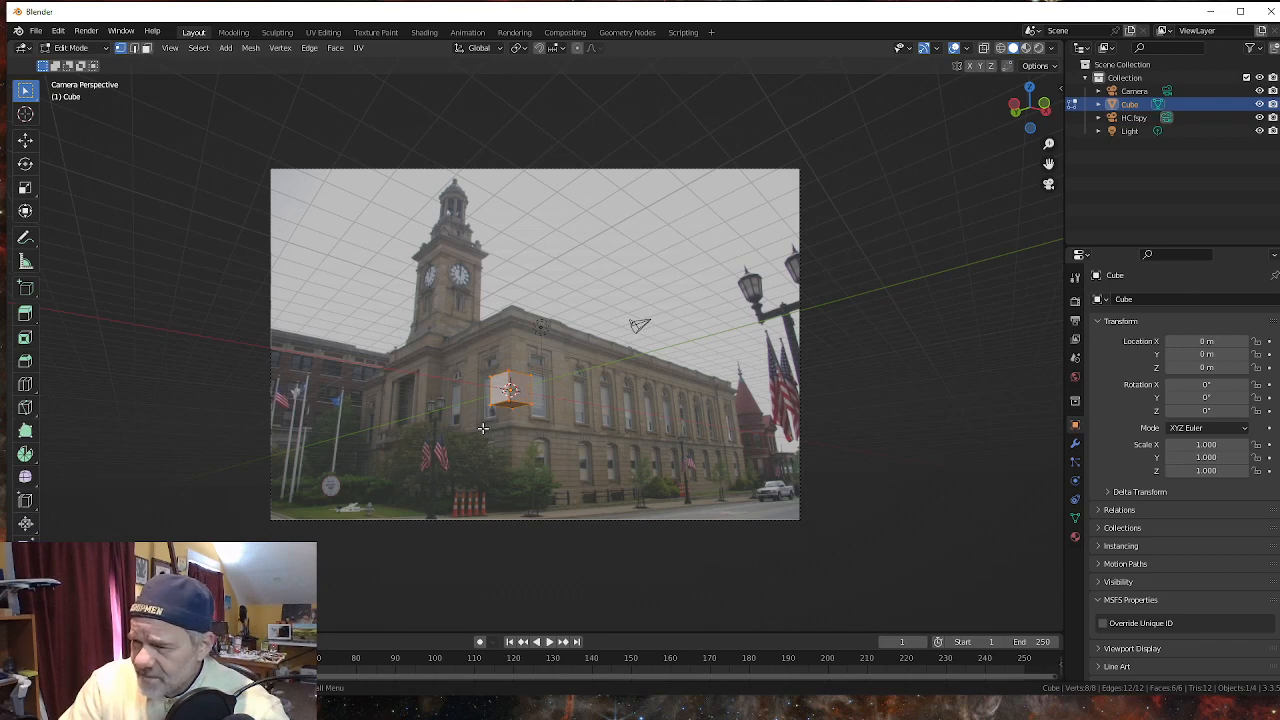
drag(480, 428, 557, 395)
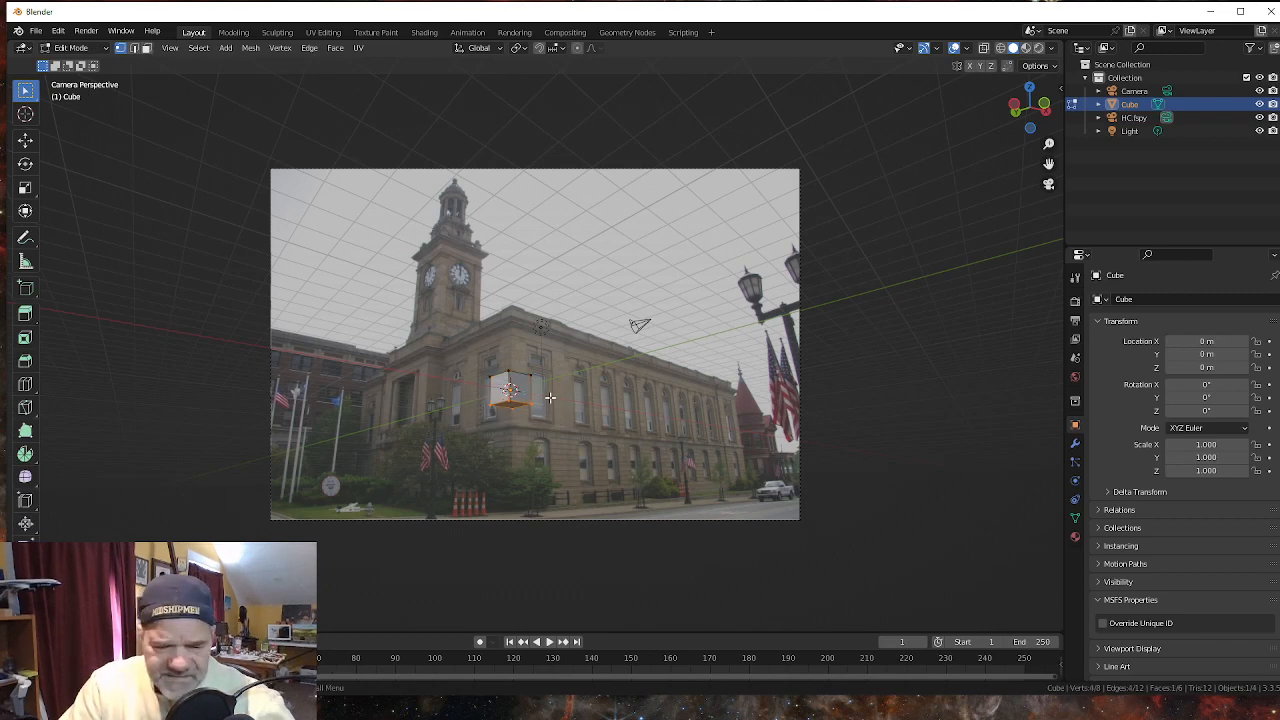
key(g)
key(z)
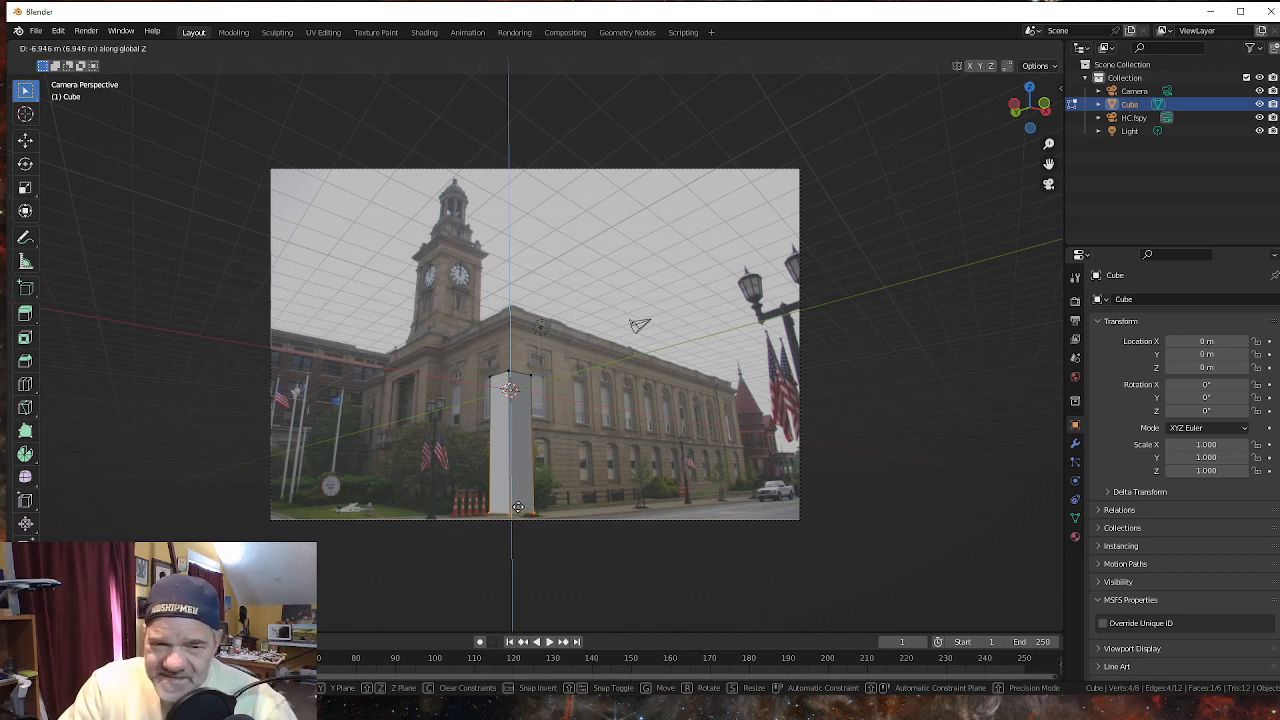
click(517, 507)
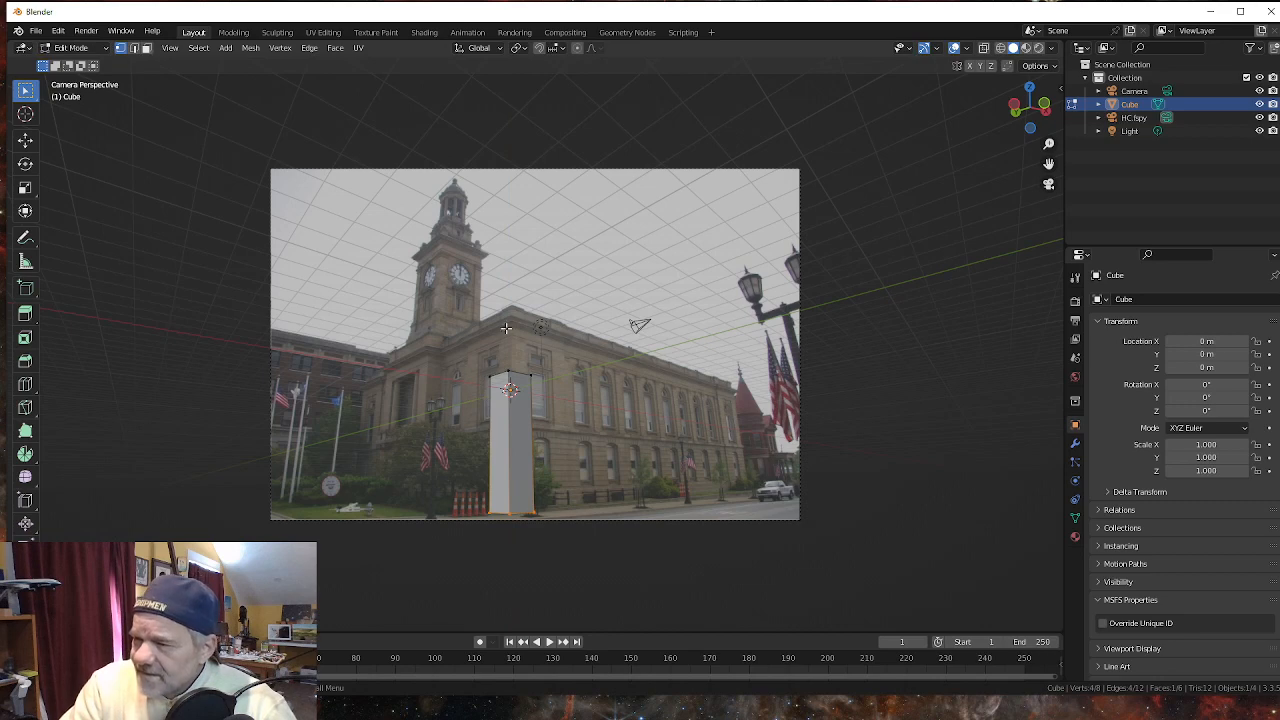
- Select the cube's top vertices in wireframe and raise them about 3.1 m along Z to the building's cornice
click(1000, 48)
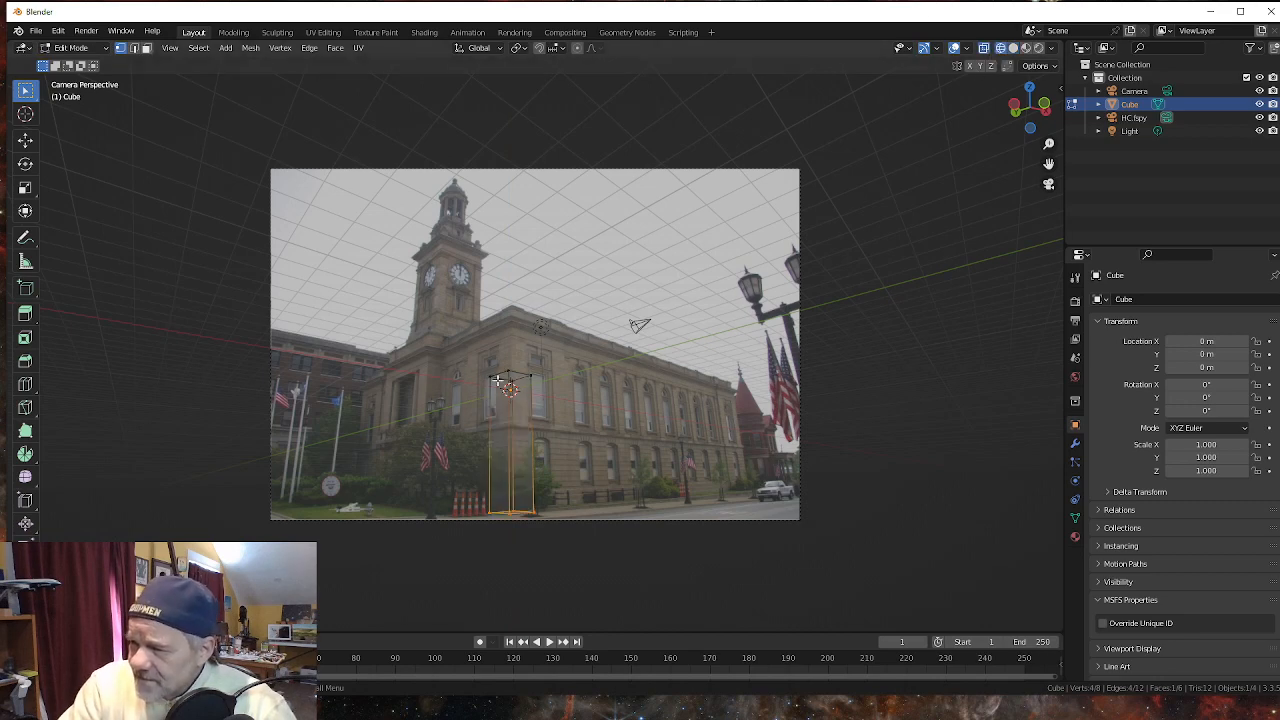
drag(472, 395, 571, 343)
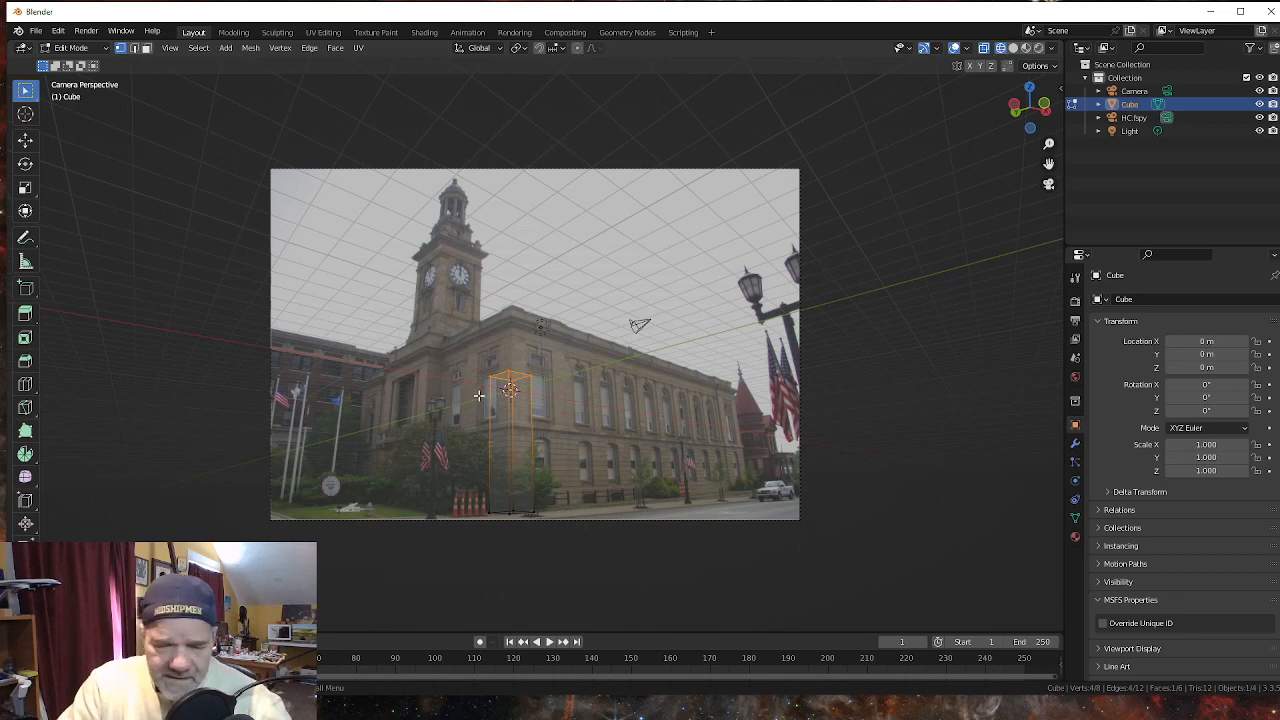
click(1012, 48)
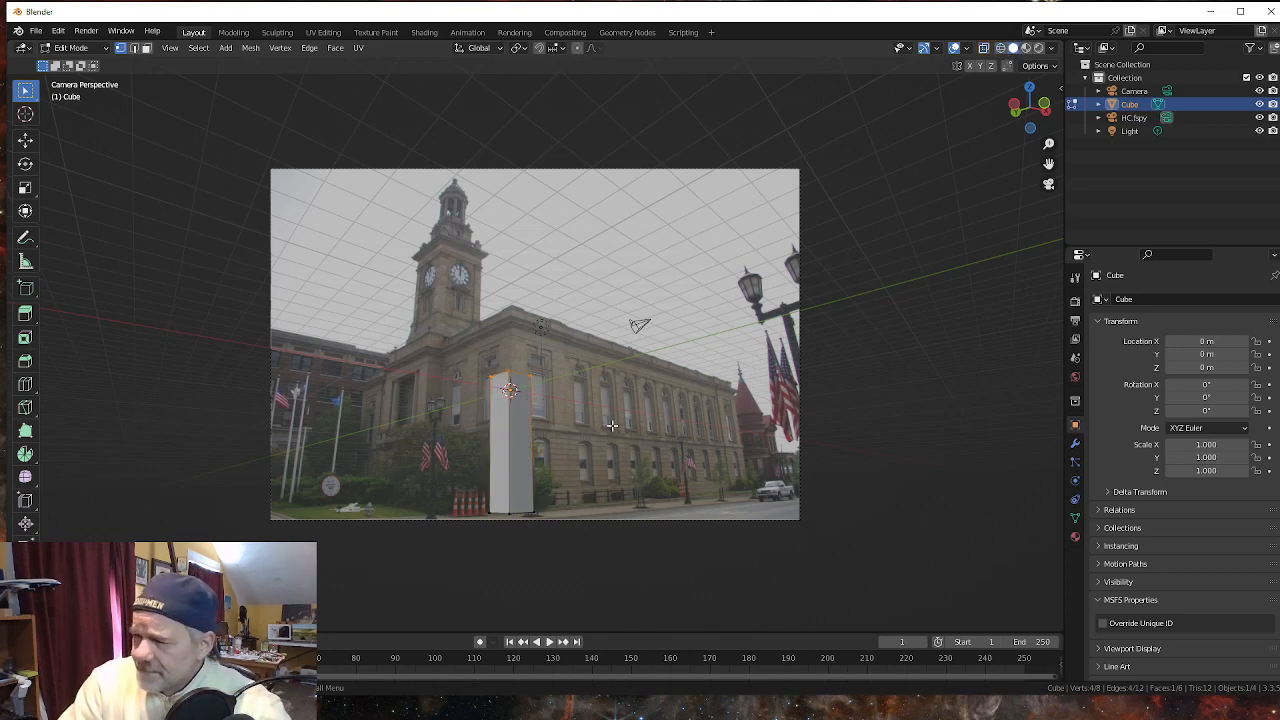
key(g)
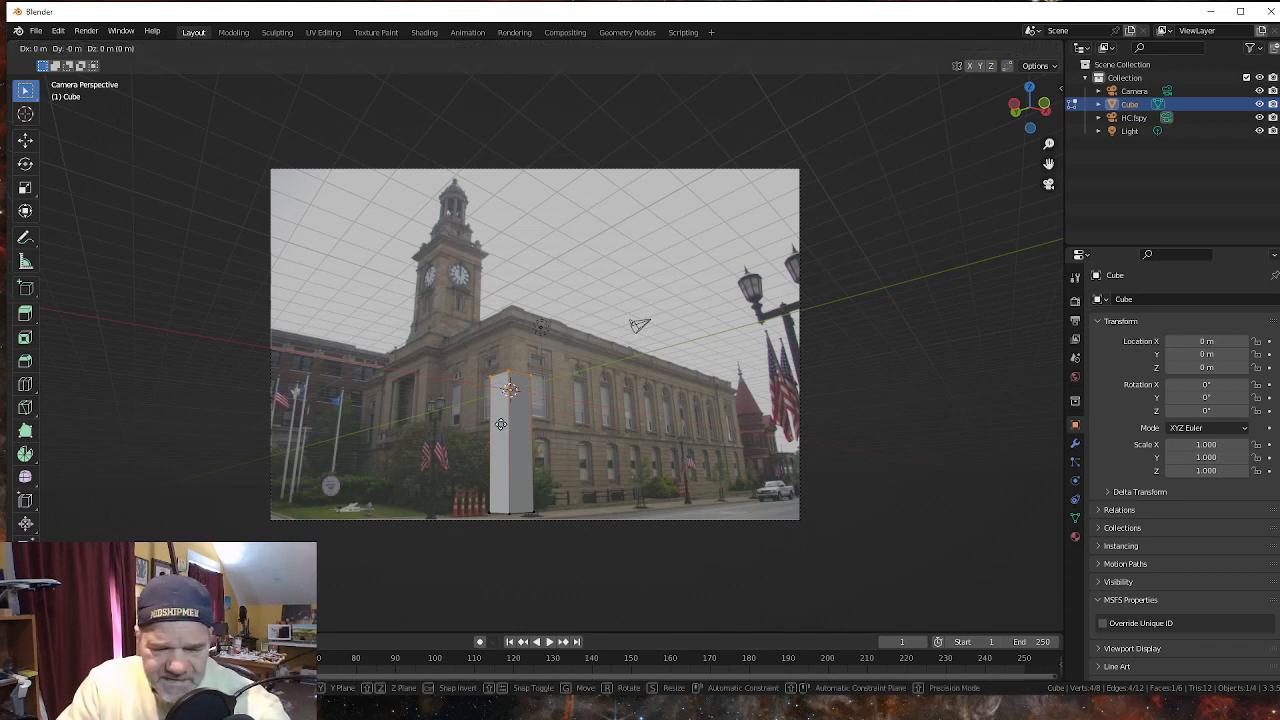
key(z)
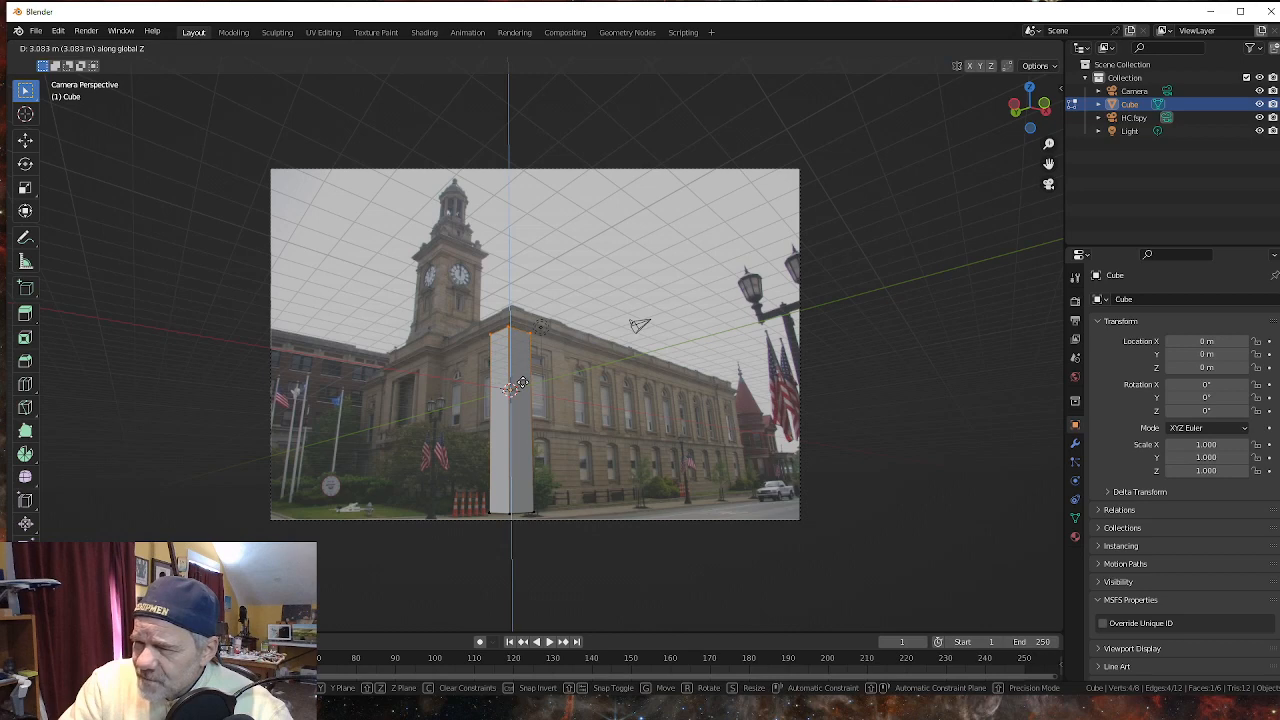
click(520, 383)
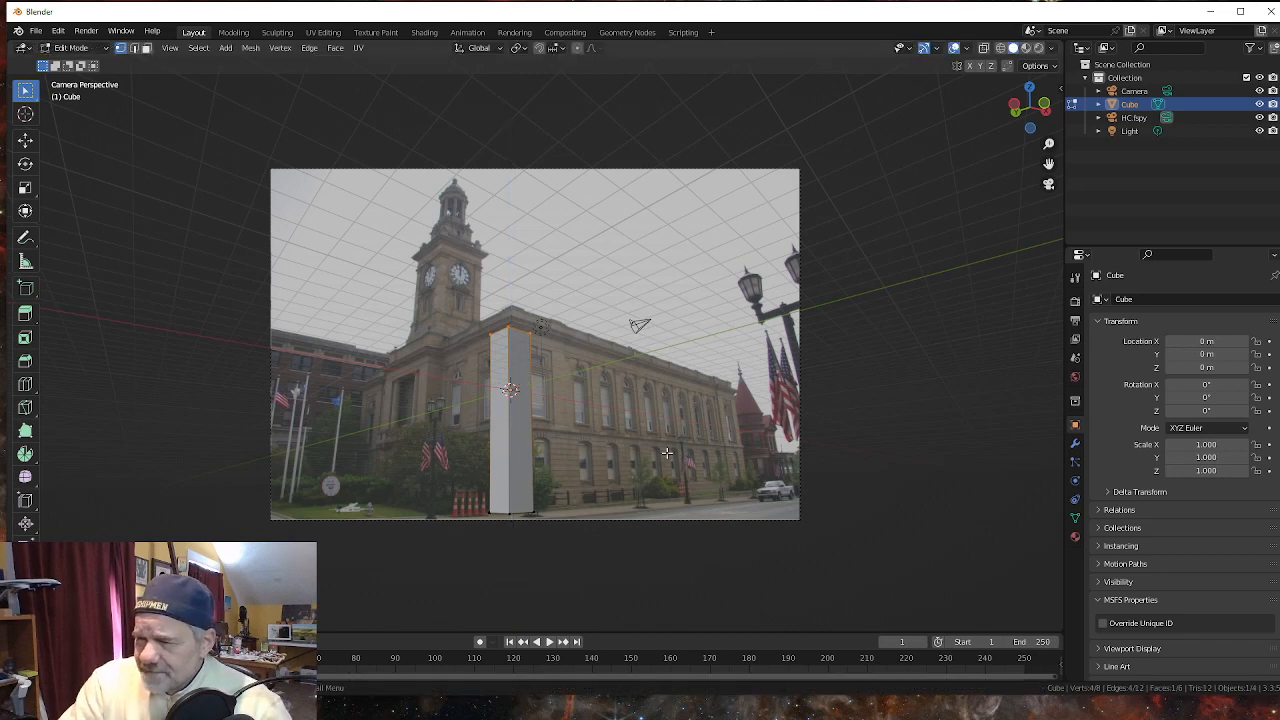
- Select the box's long-side end face in wireframe and move it along X to the far end of the building's long side
click(1001, 50)
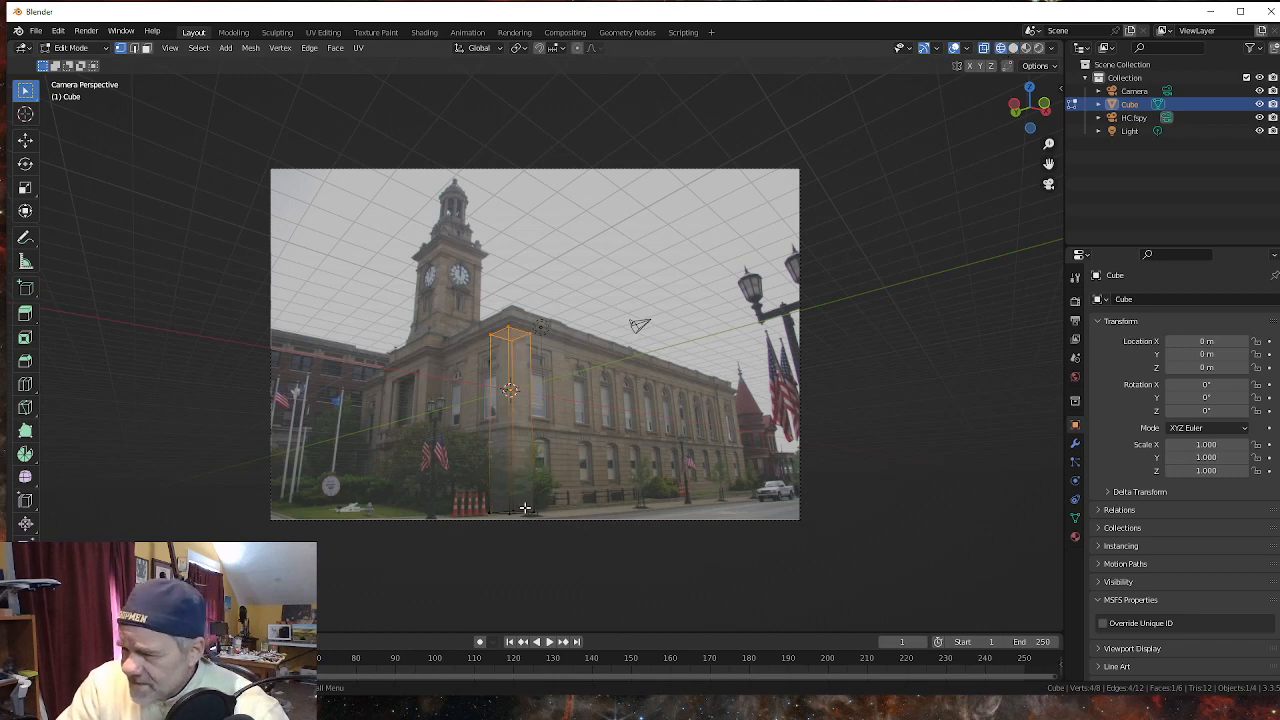
drag(510, 515, 572, 311)
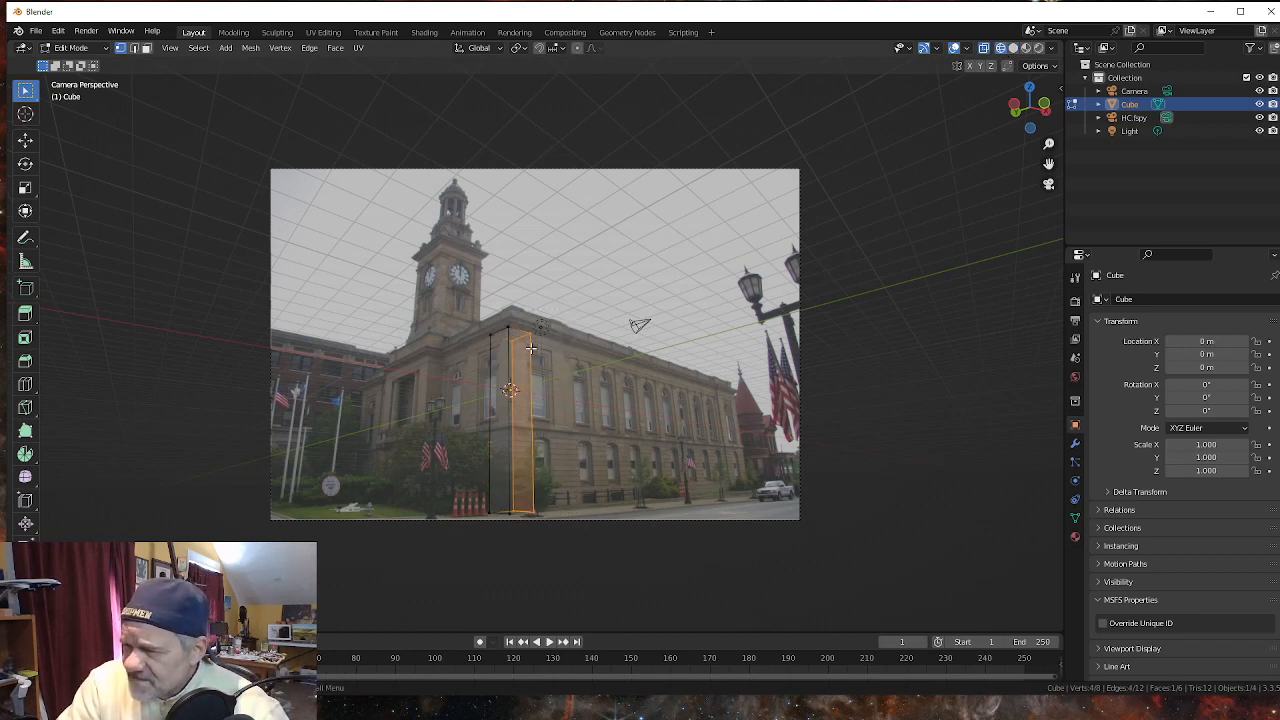
key(g)
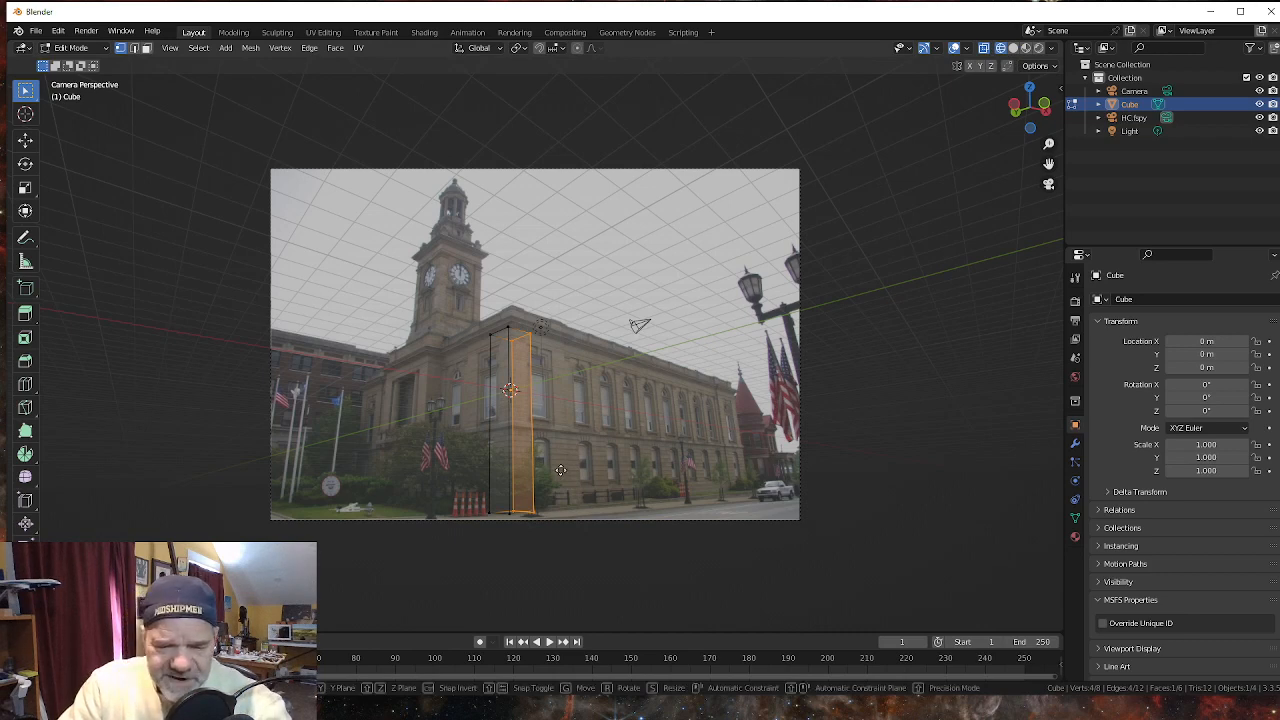
key(x)
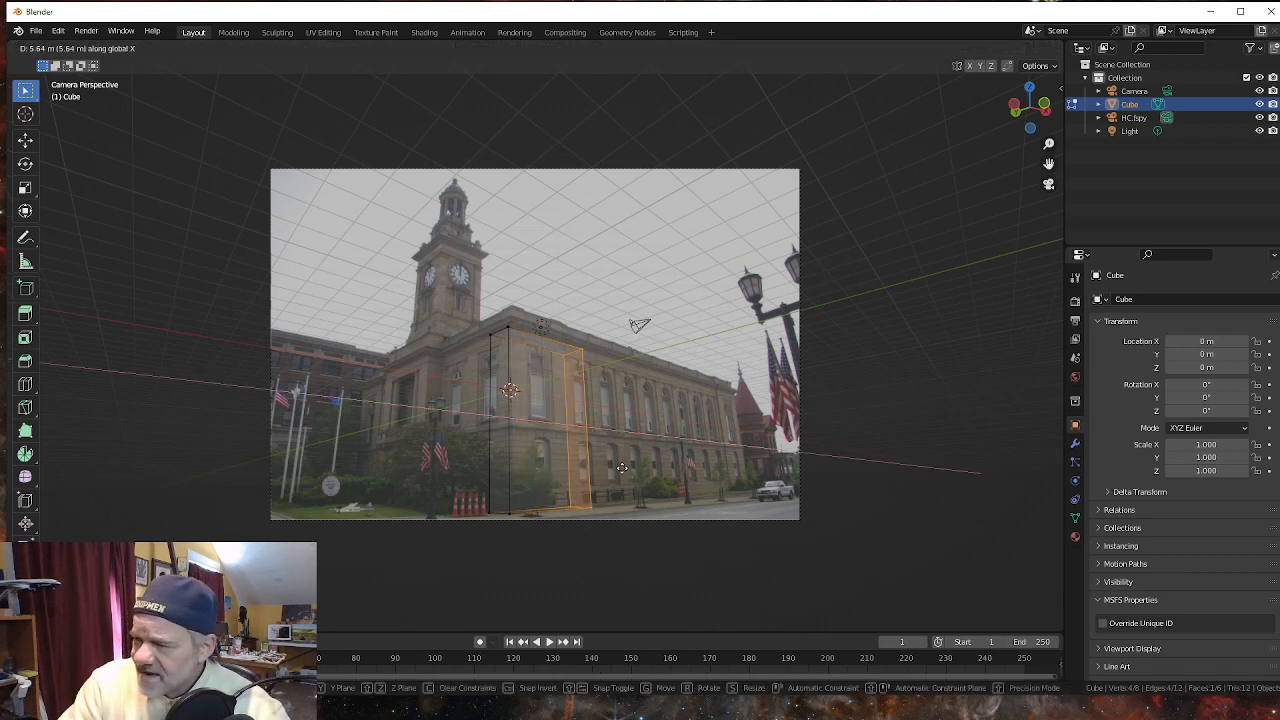
click(771, 497)
- Select the box's vertical edge on the short side behind the near corner and enable Screencast Keys
drag(477, 522, 507, 322)
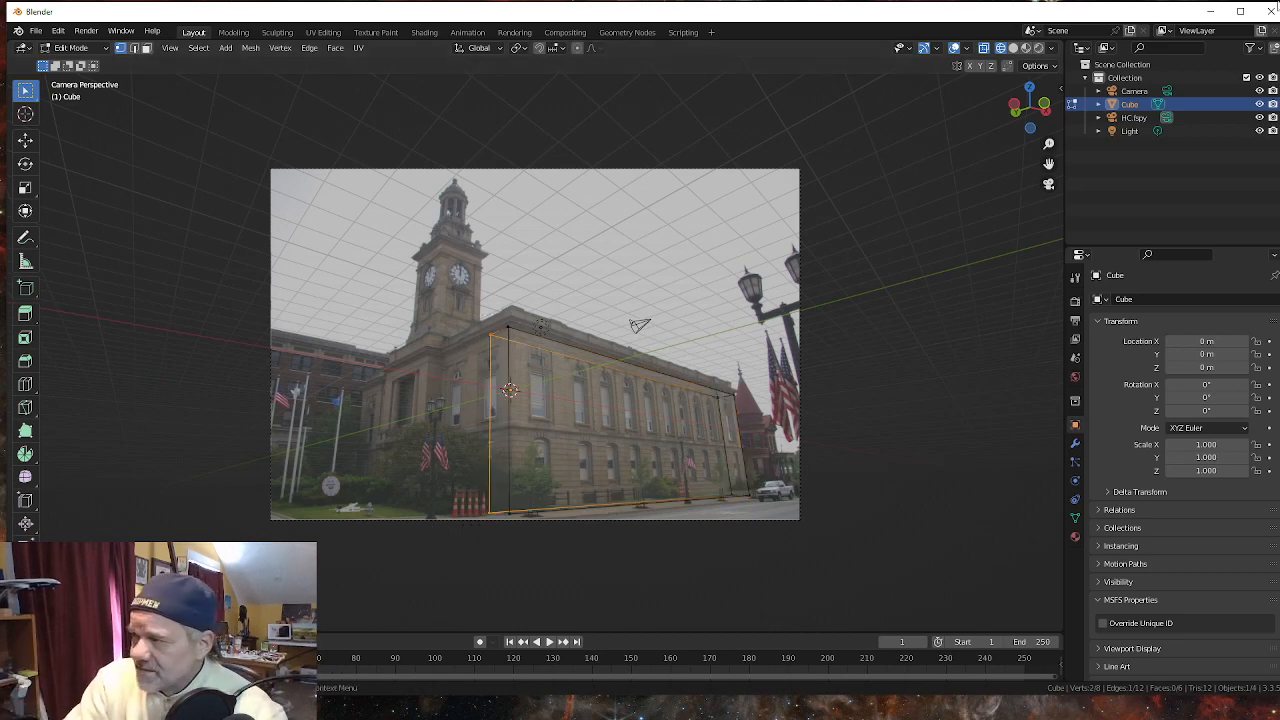
click(1062, 88)
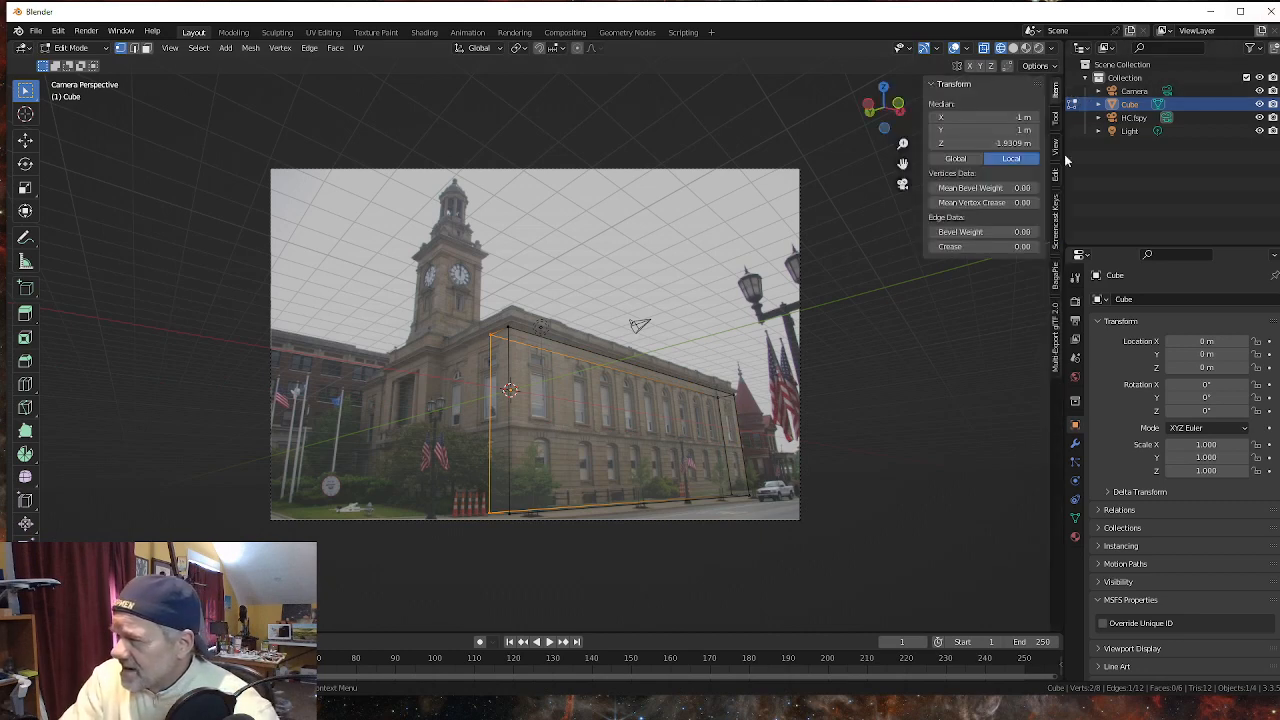
click(1060, 230)
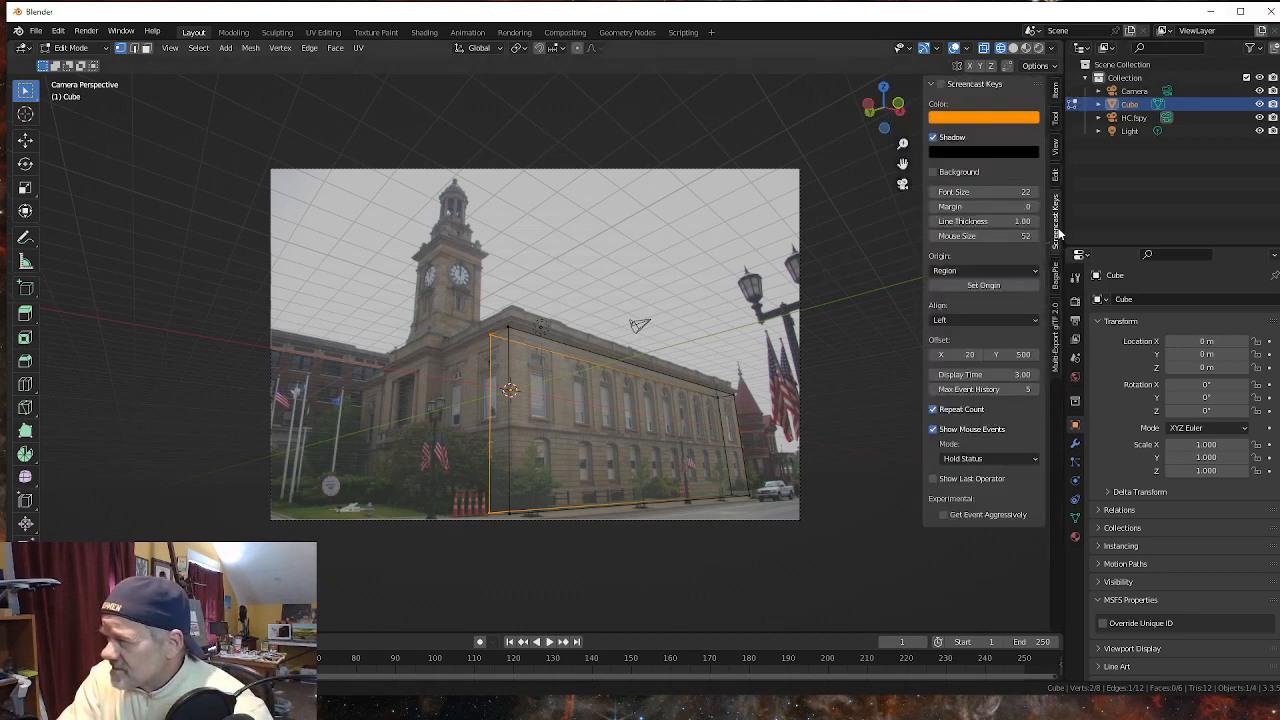
click(940, 84)
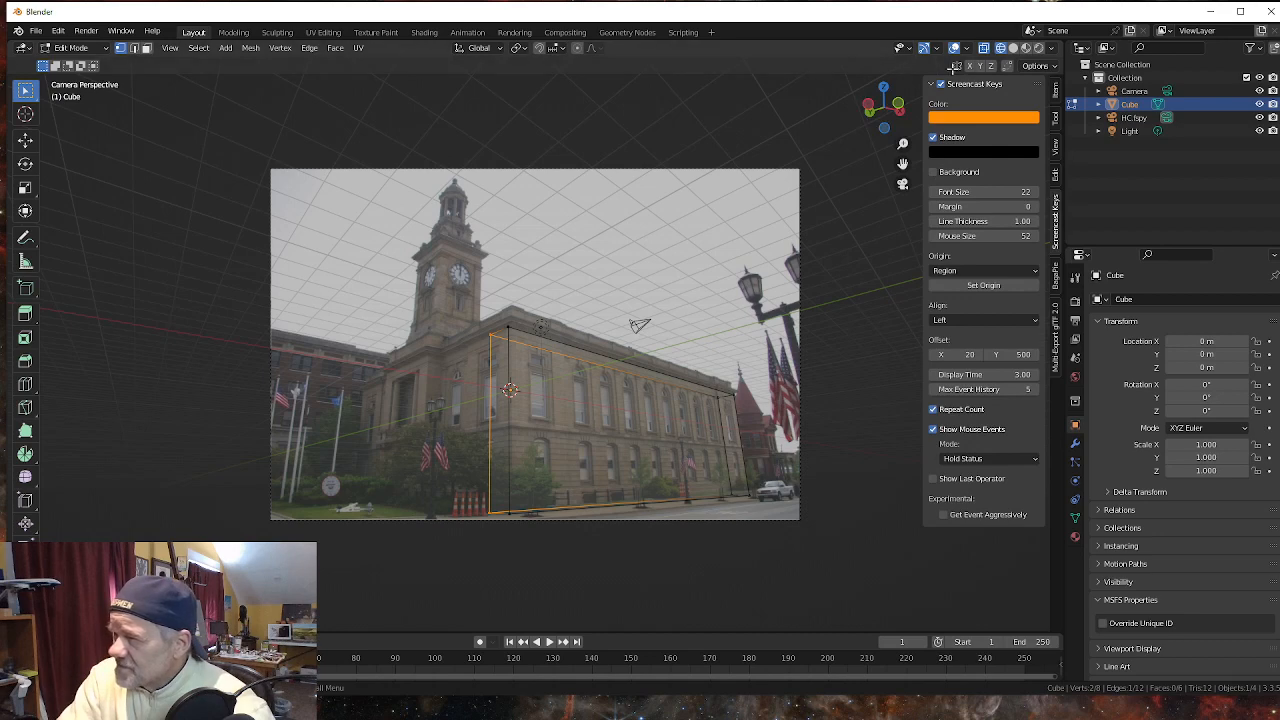
click(1061, 117)
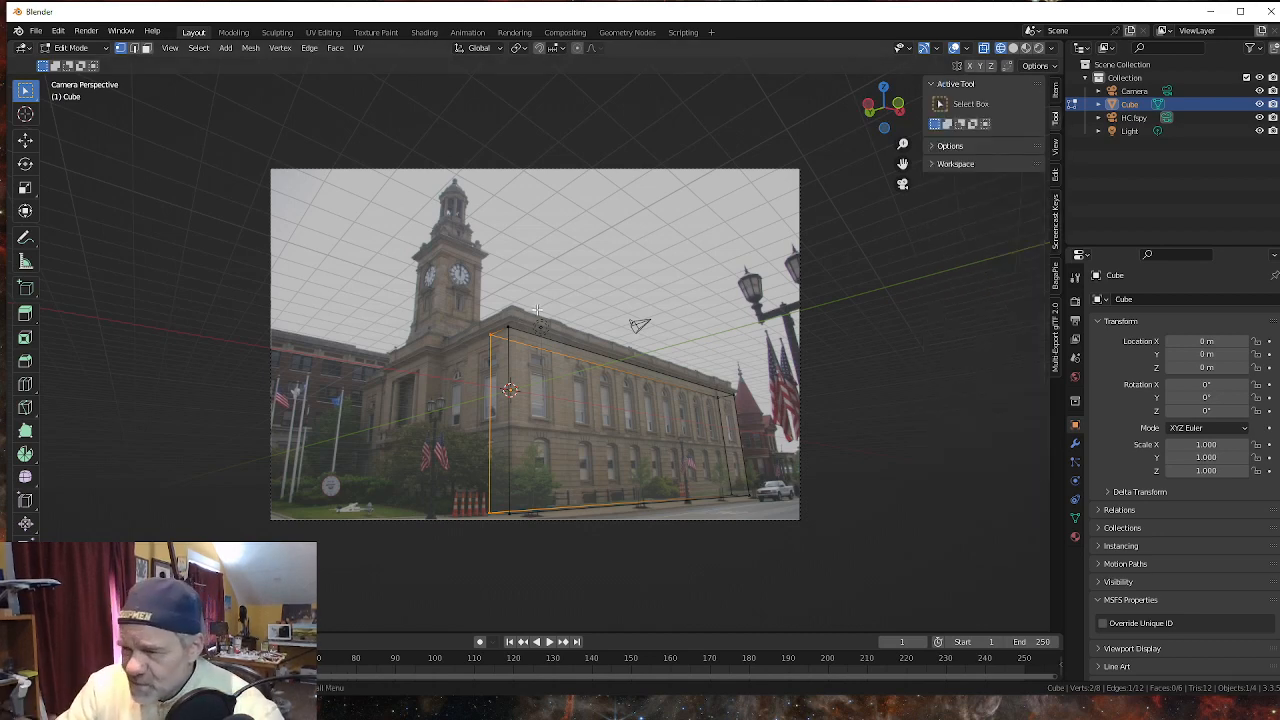
- Select the remaining vertices of the box face opposite the long facade and move it about 23.8 m along Y to the short side's far end
shift+click(731, 497)
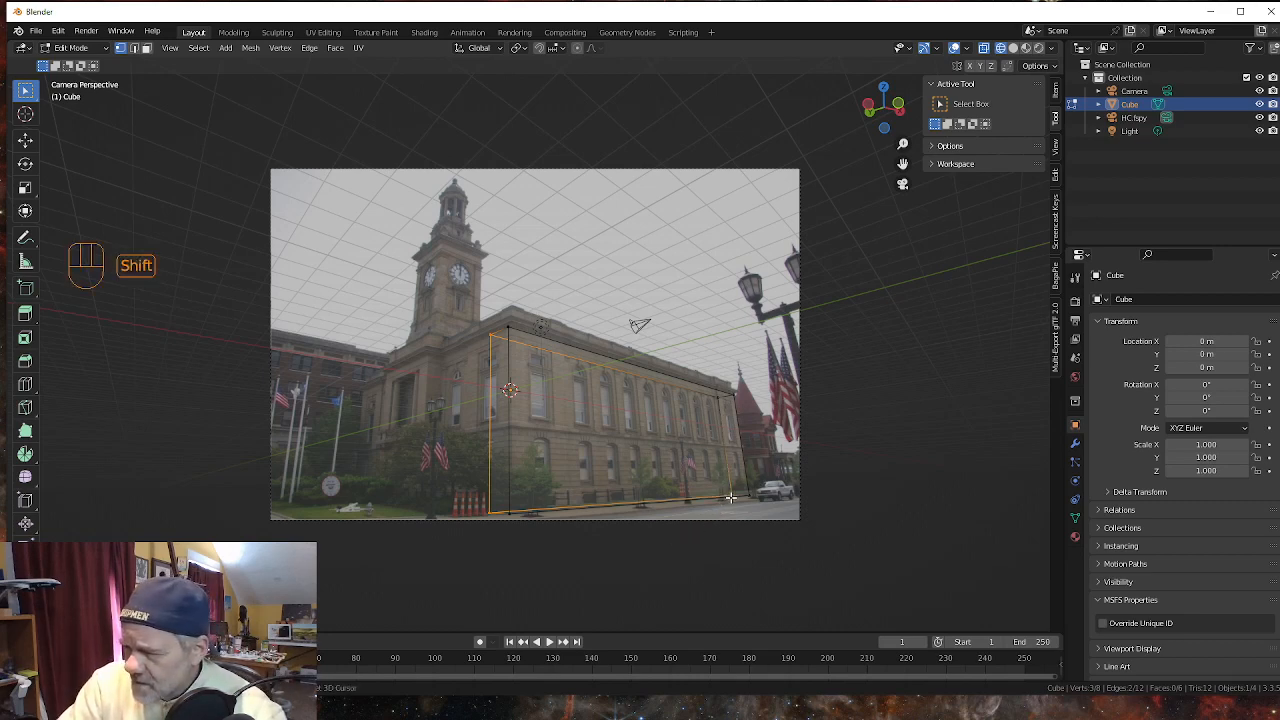
shift+click(718, 398)
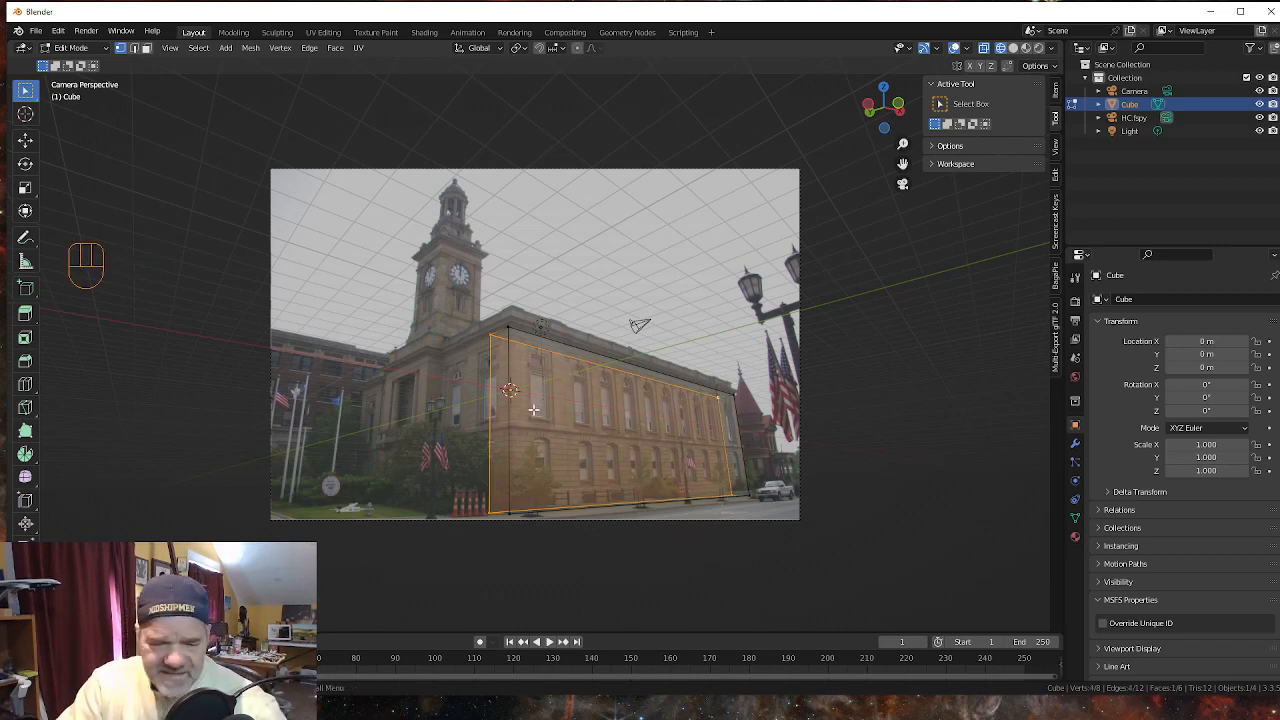
key(g)
key(y)
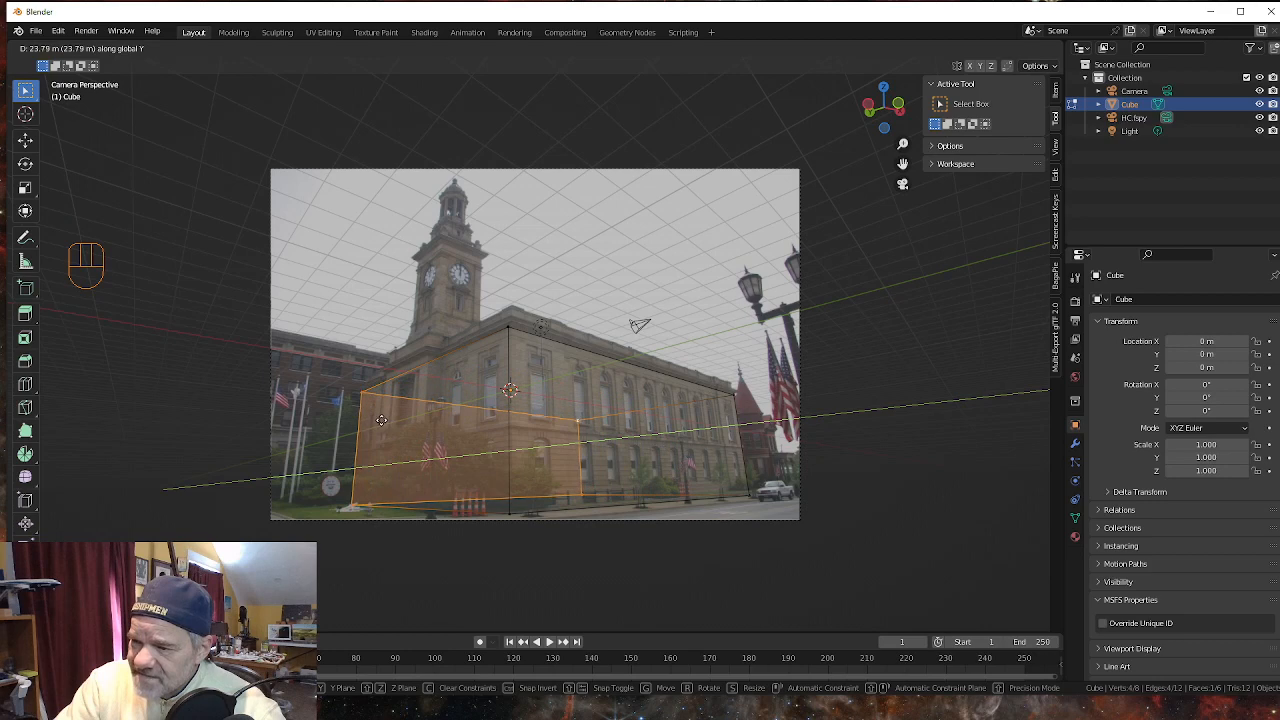
click(381, 420)
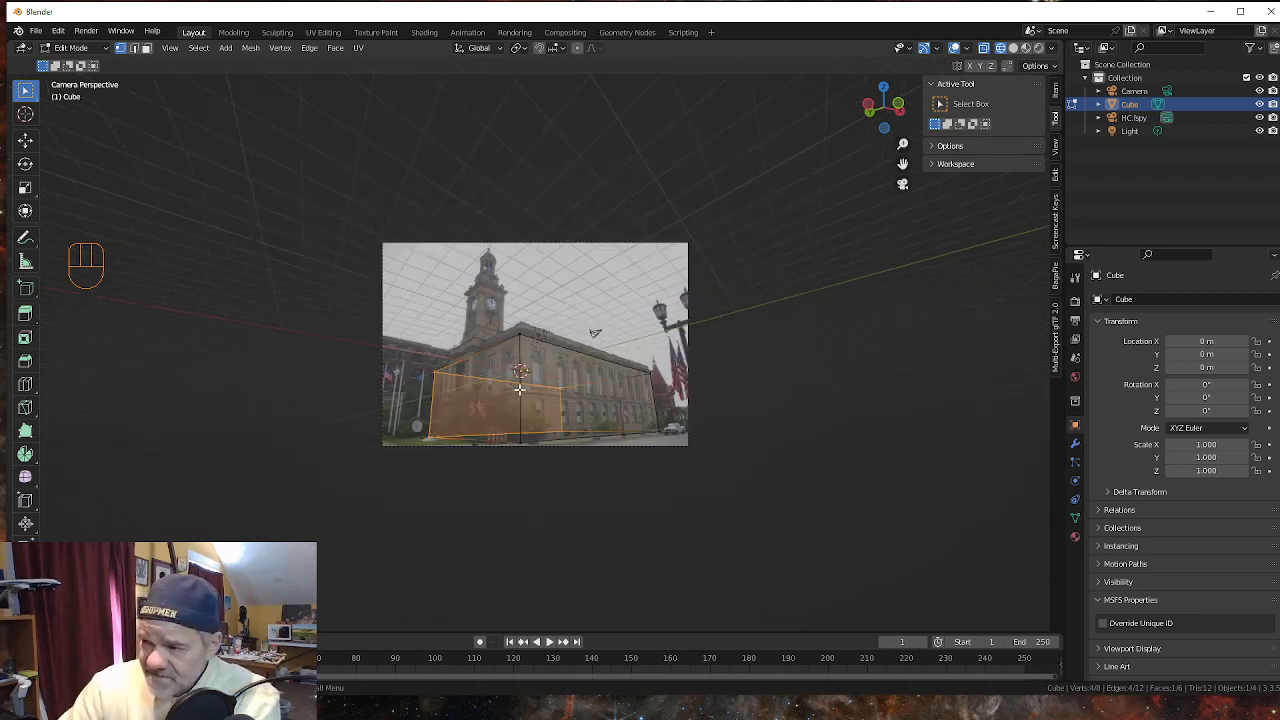
- Add a vertical loop cut through the long facade, sliding it toward the near corner with a factor of about 0.35
middle_drag(488, 403, 517, 480)
scroll(478, 470, down, 3)
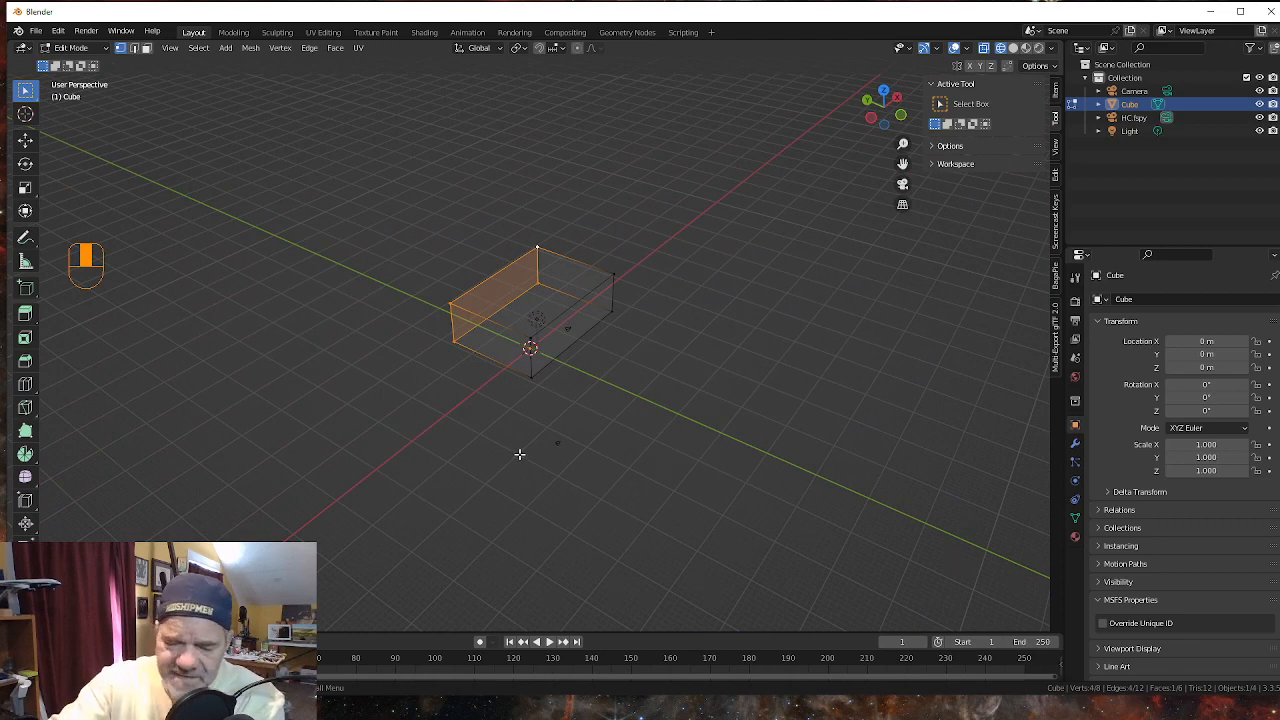
key(KP_0)
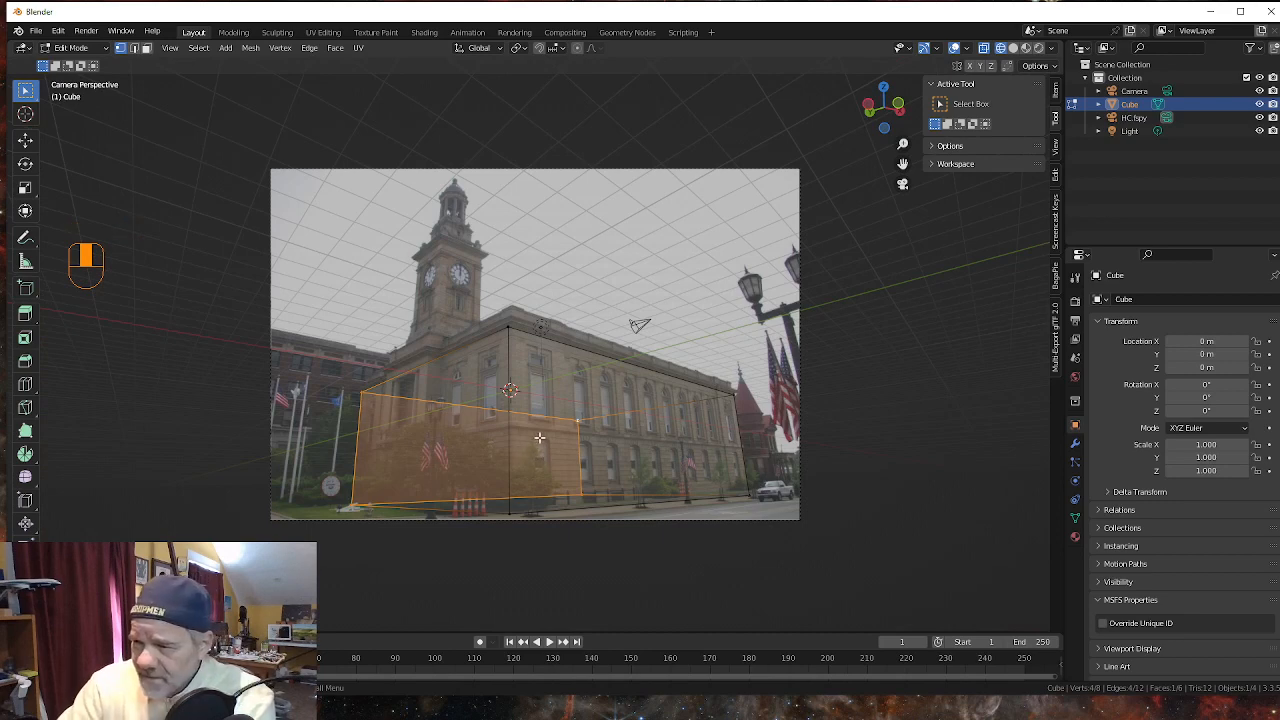
scroll(599, 453, up, 2)
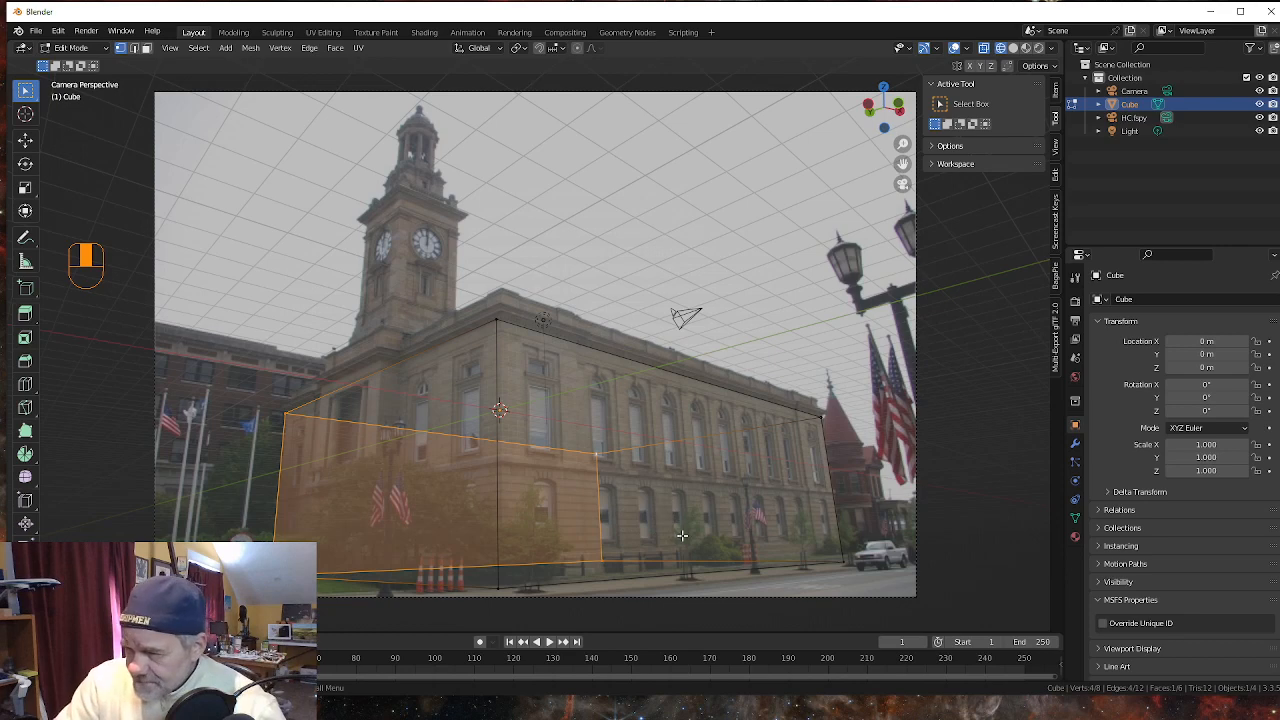
shift+middle_drag(687, 539, 607, 444)
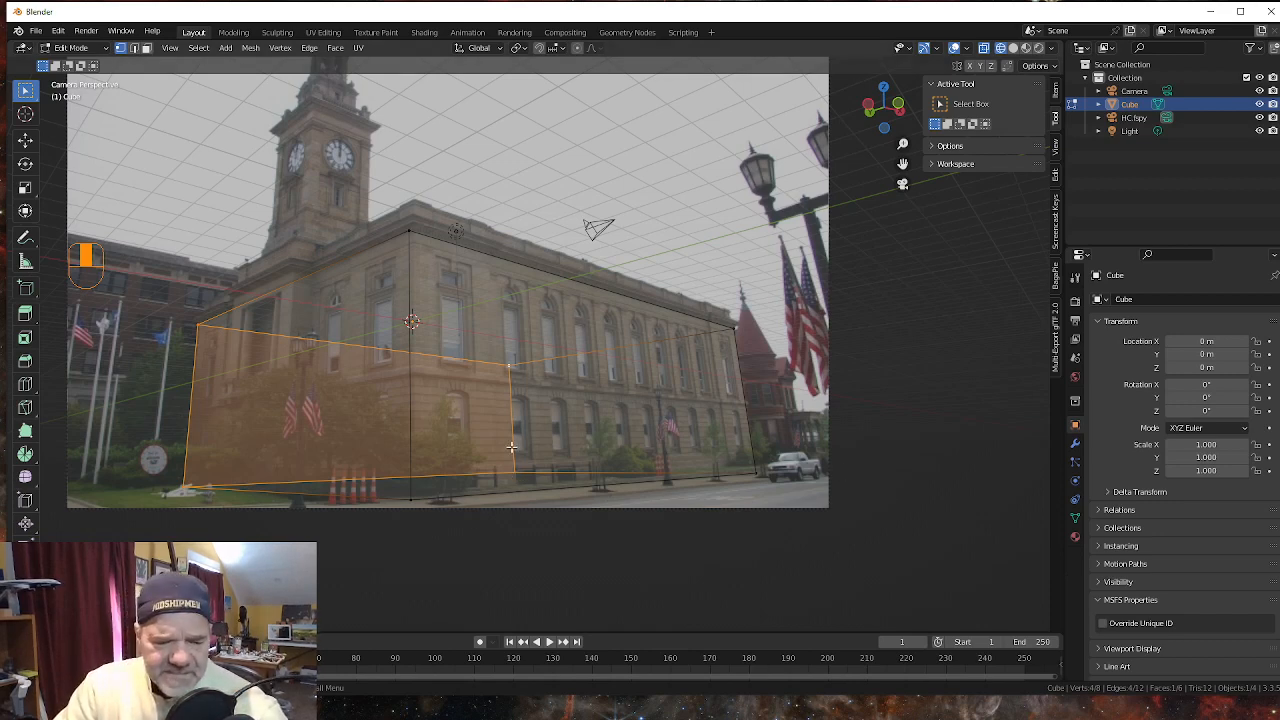
key(ctrl)
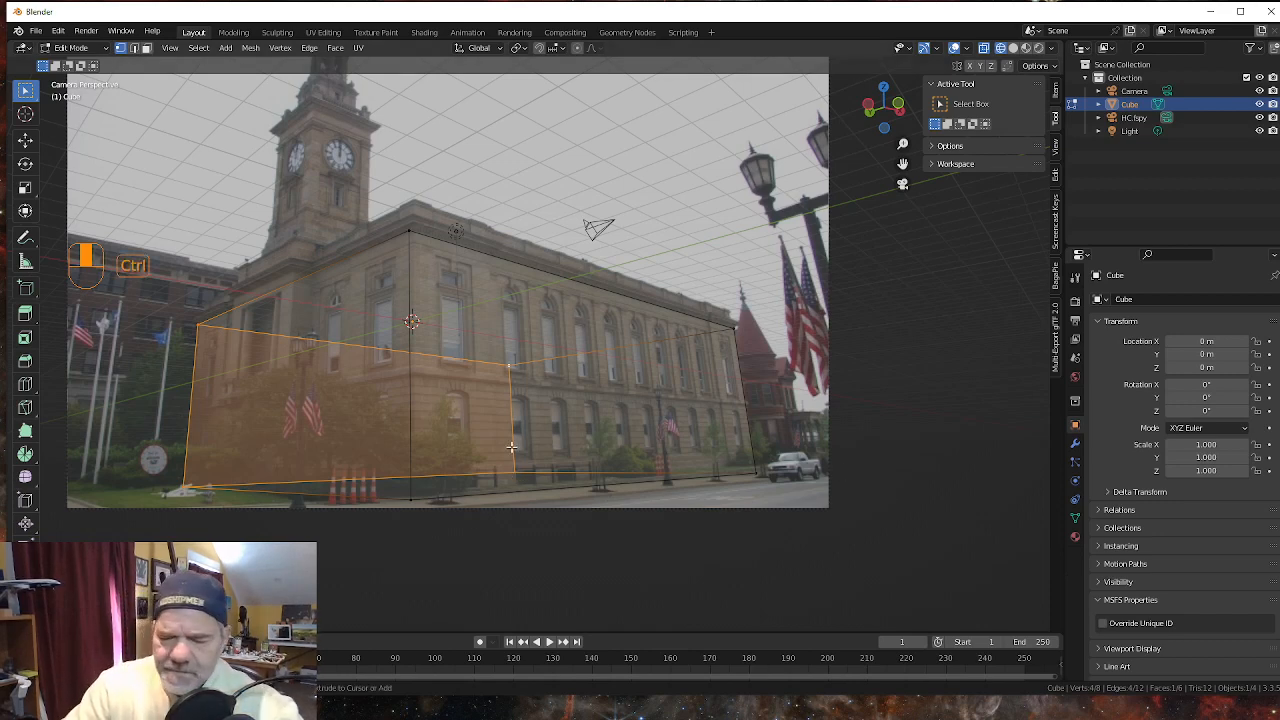
key(ctrl+r)
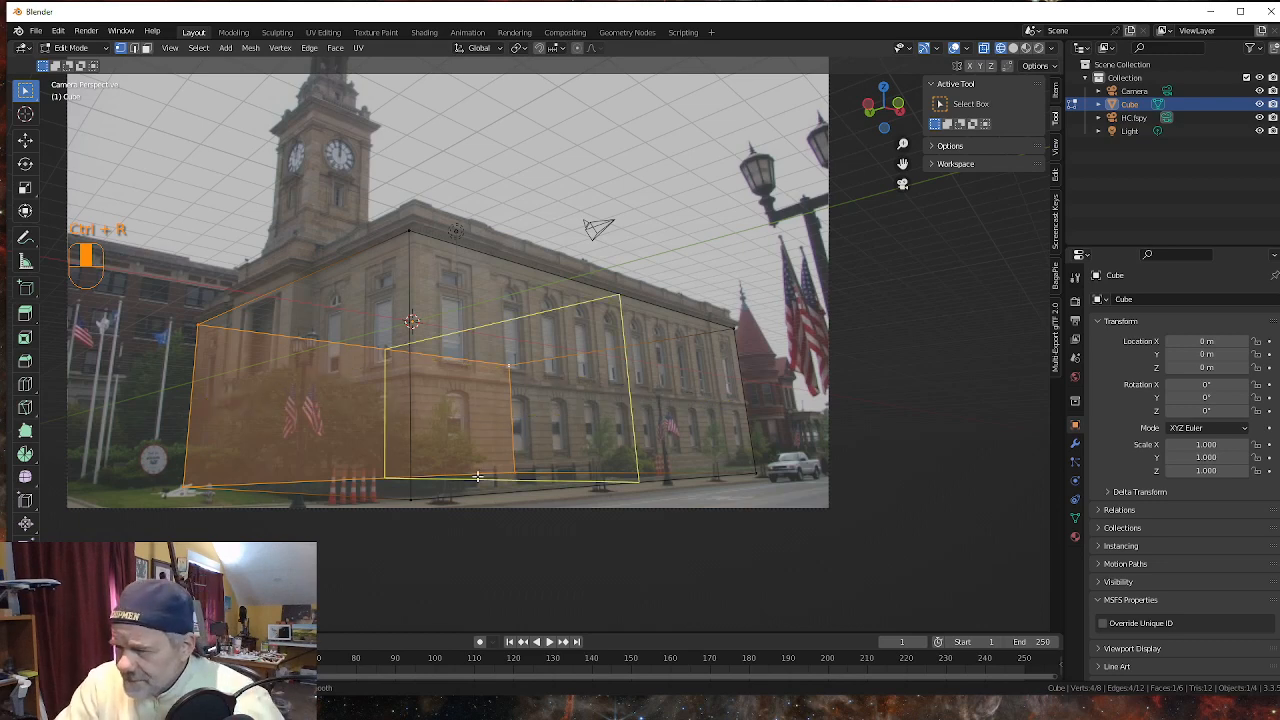
click(636, 485)
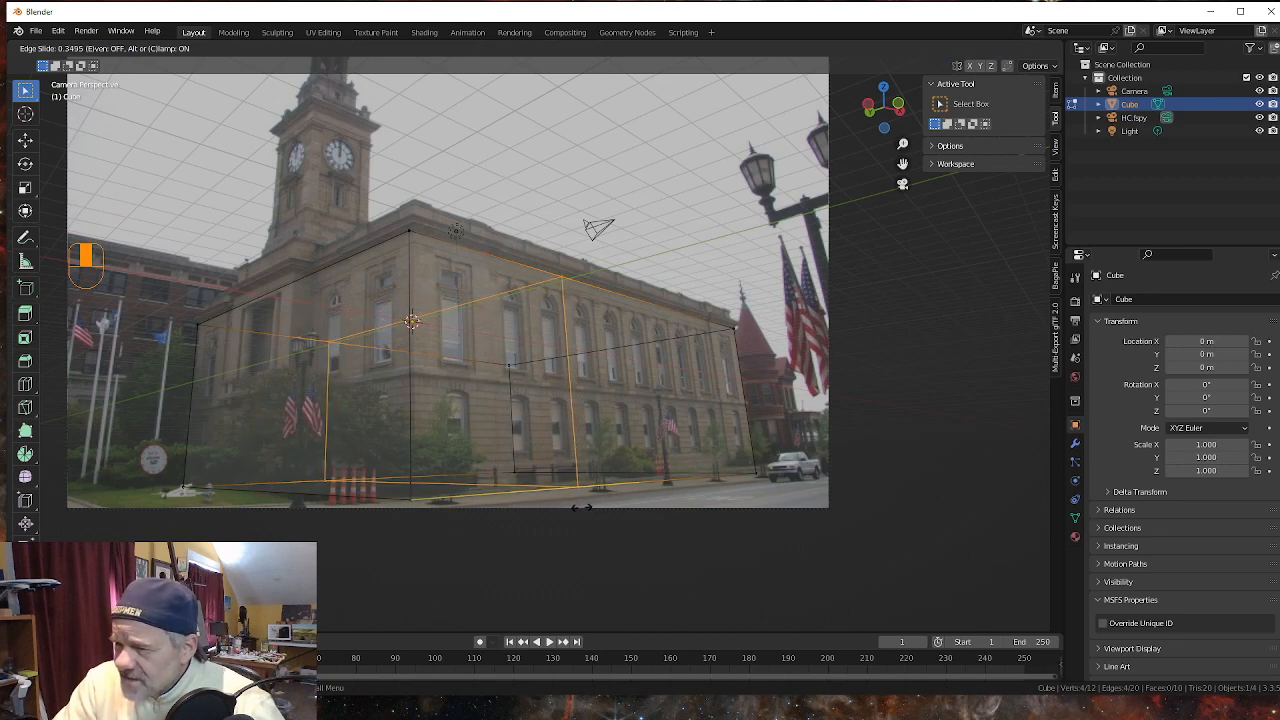
click(580, 508)
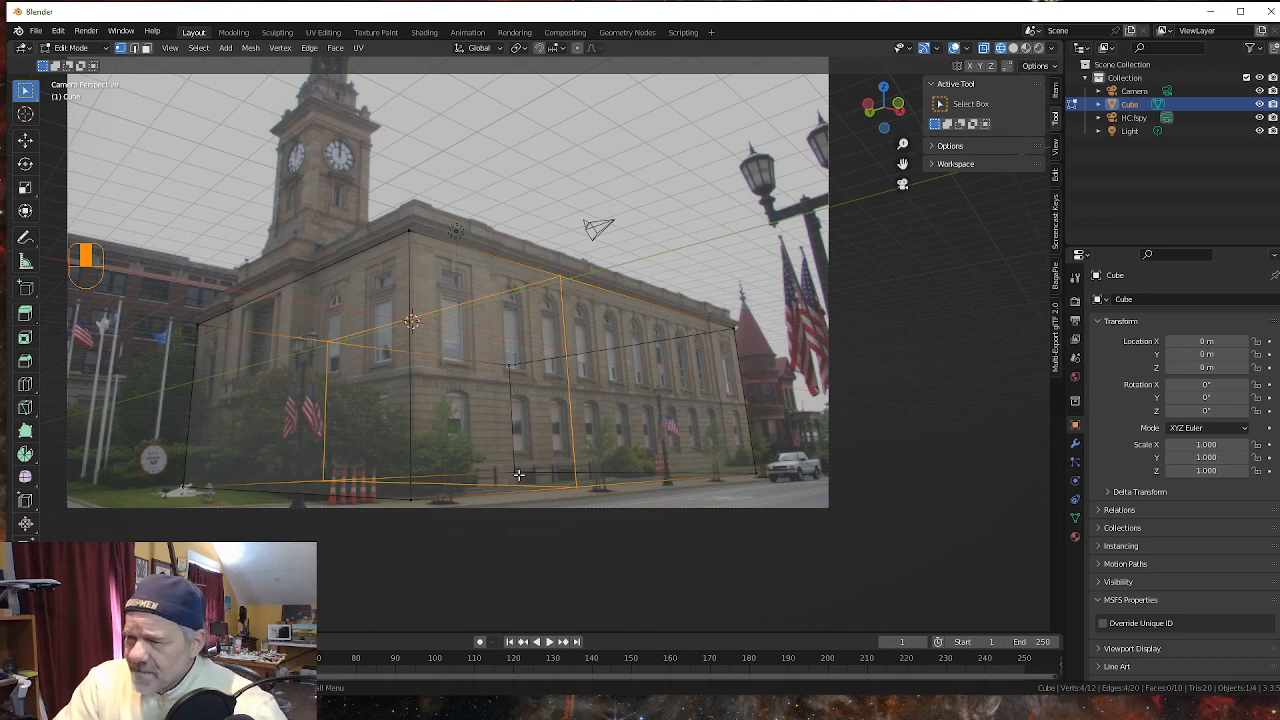
- Add a second vertical loop cut between the near corner and the existing cut, sliding it about 0.63 toward that cut
key(ctrl)
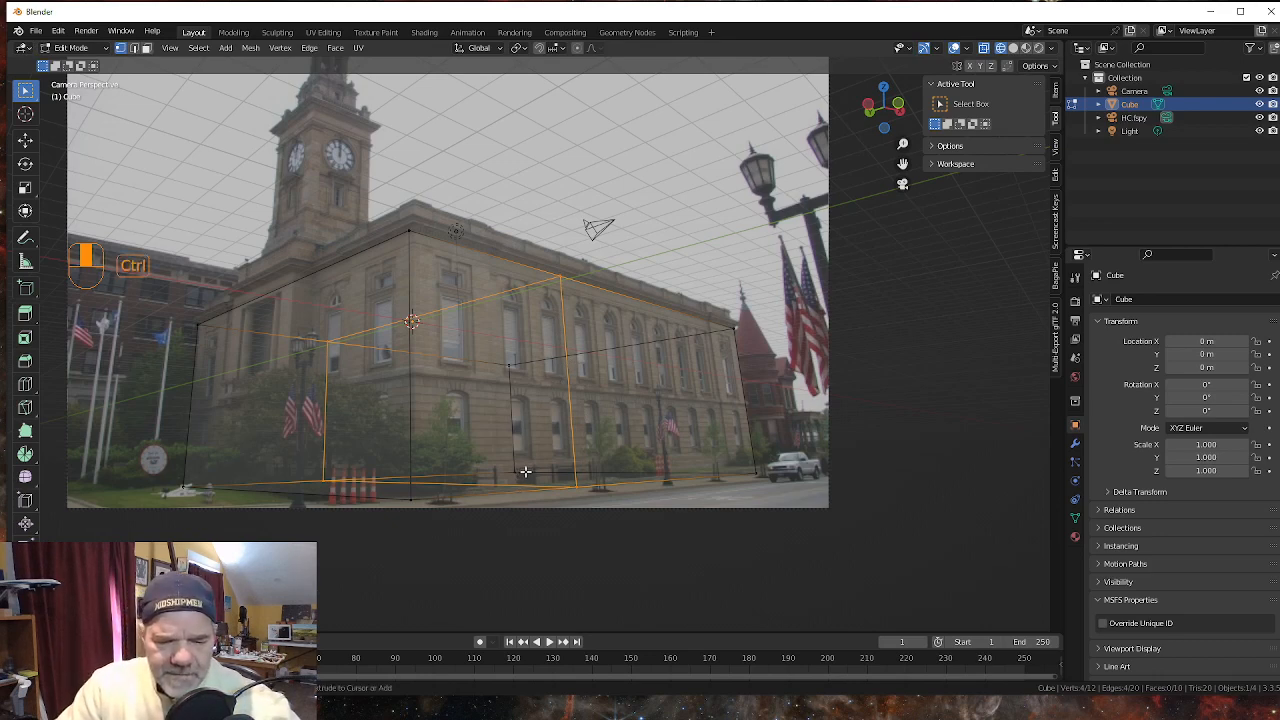
key(ctrl+r)
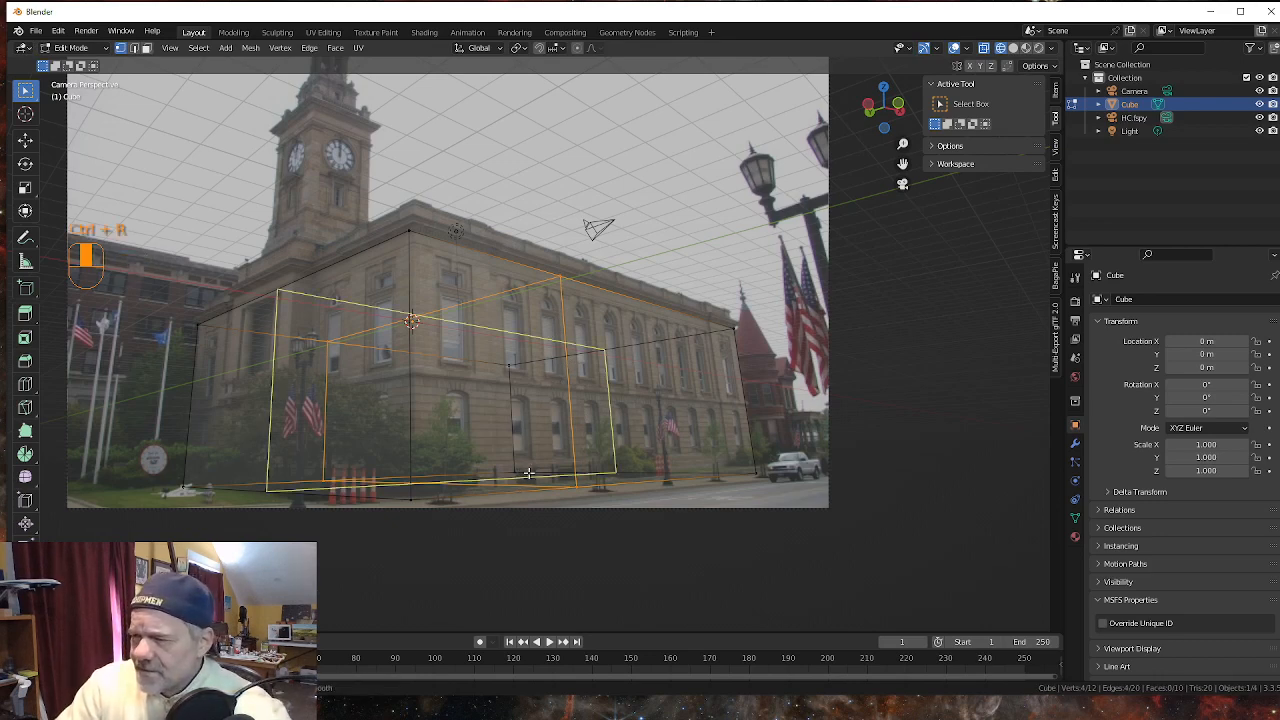
click(518, 498)
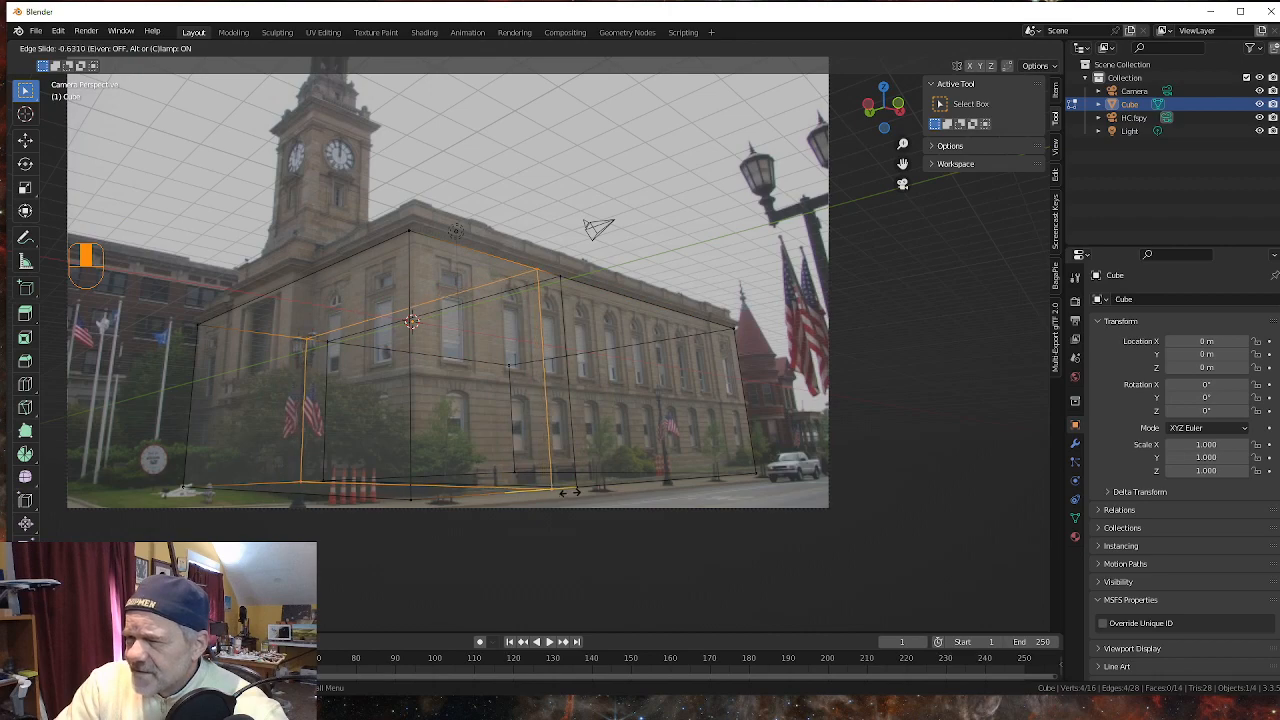
click(570, 492)
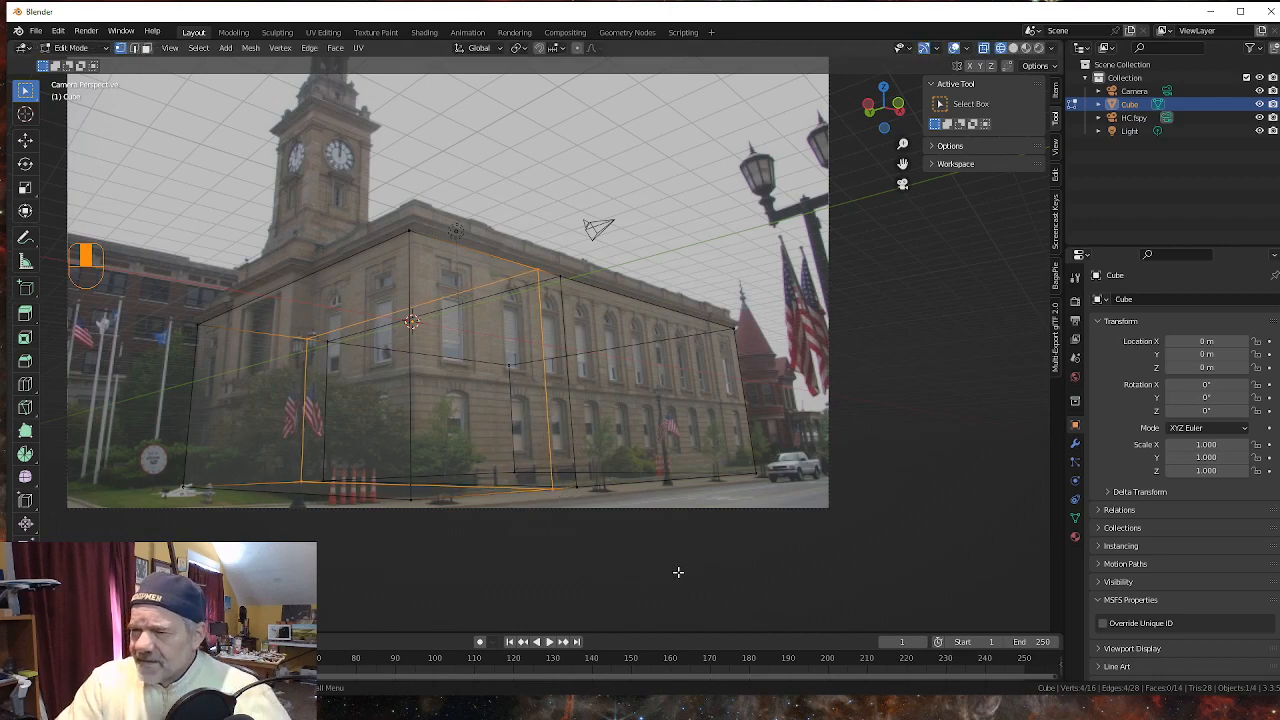
- Add a vertical loop cut on the far side of the existing pair, sliding it about 0.73 toward them
middle_drag(671, 551, 627, 534)
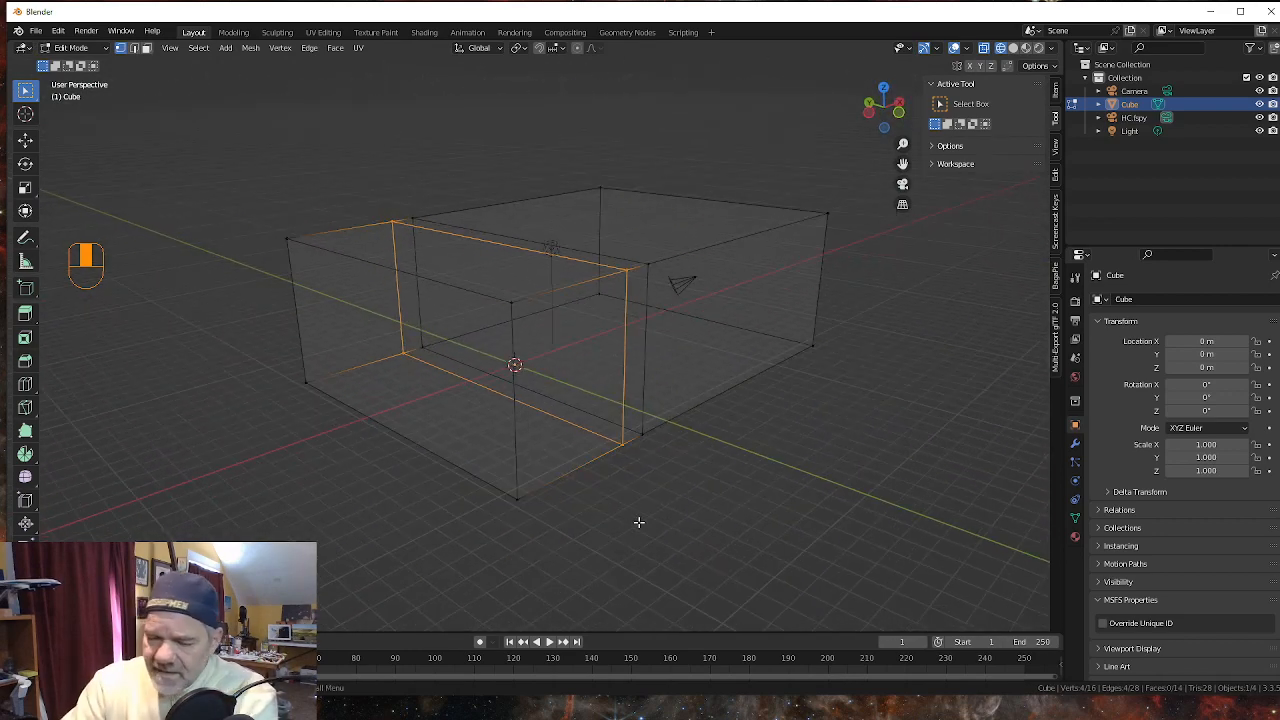
key(KP_0)
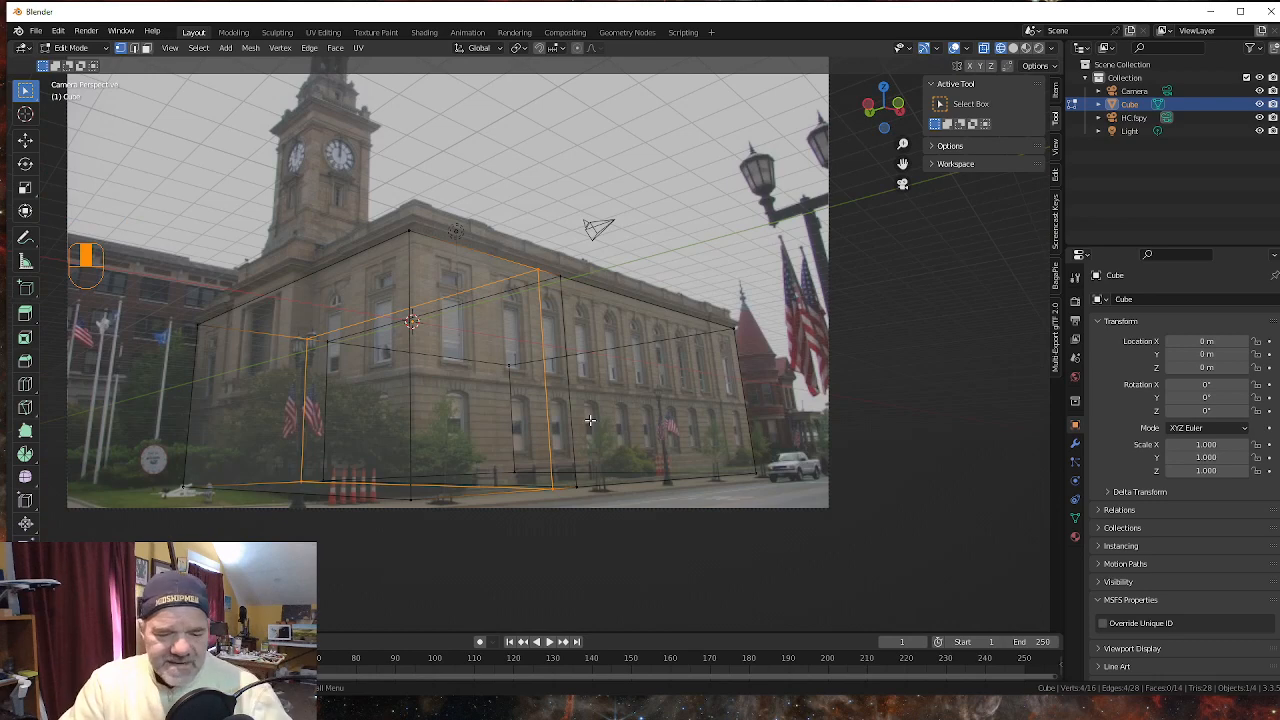
key(ctrl)
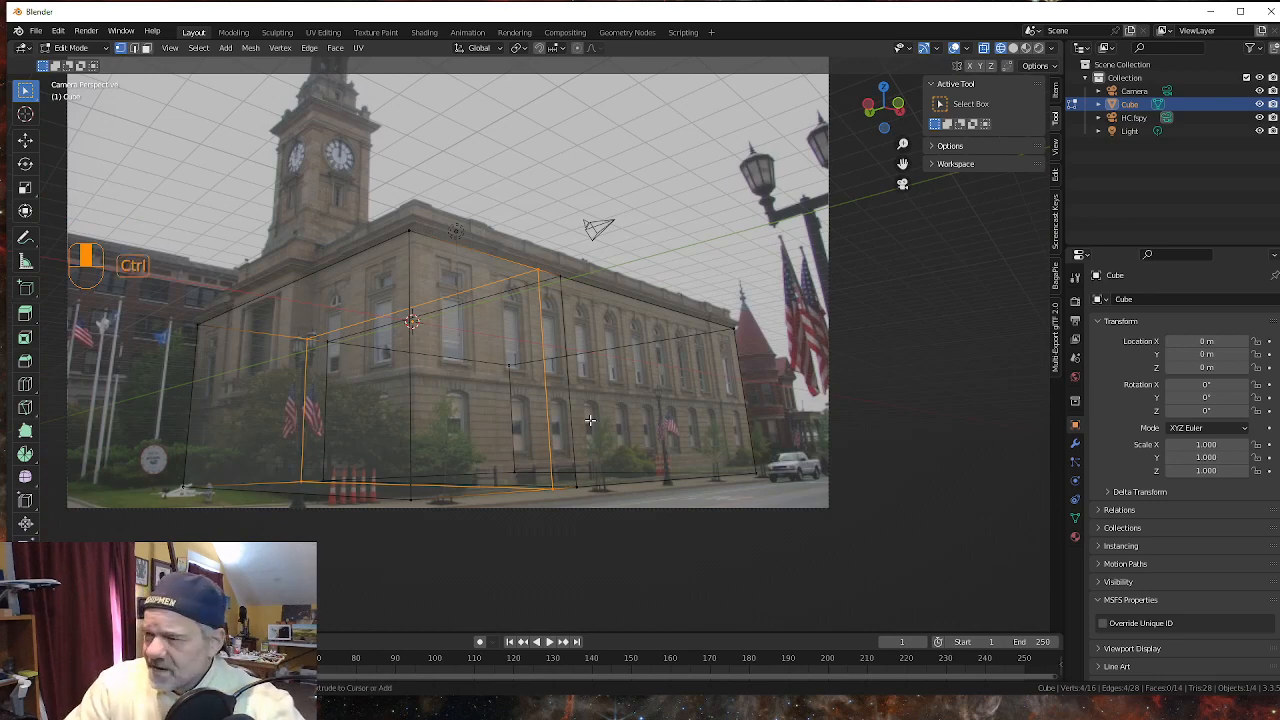
key(ctrl+r)
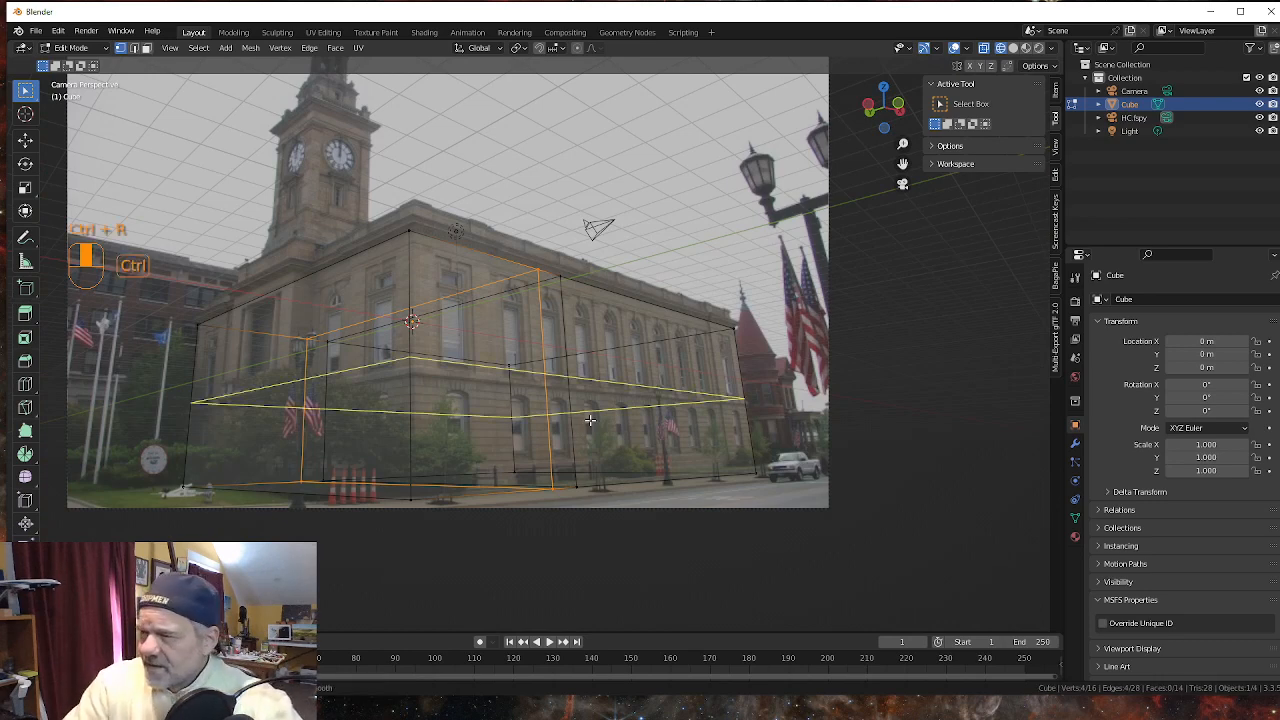
click(689, 481)
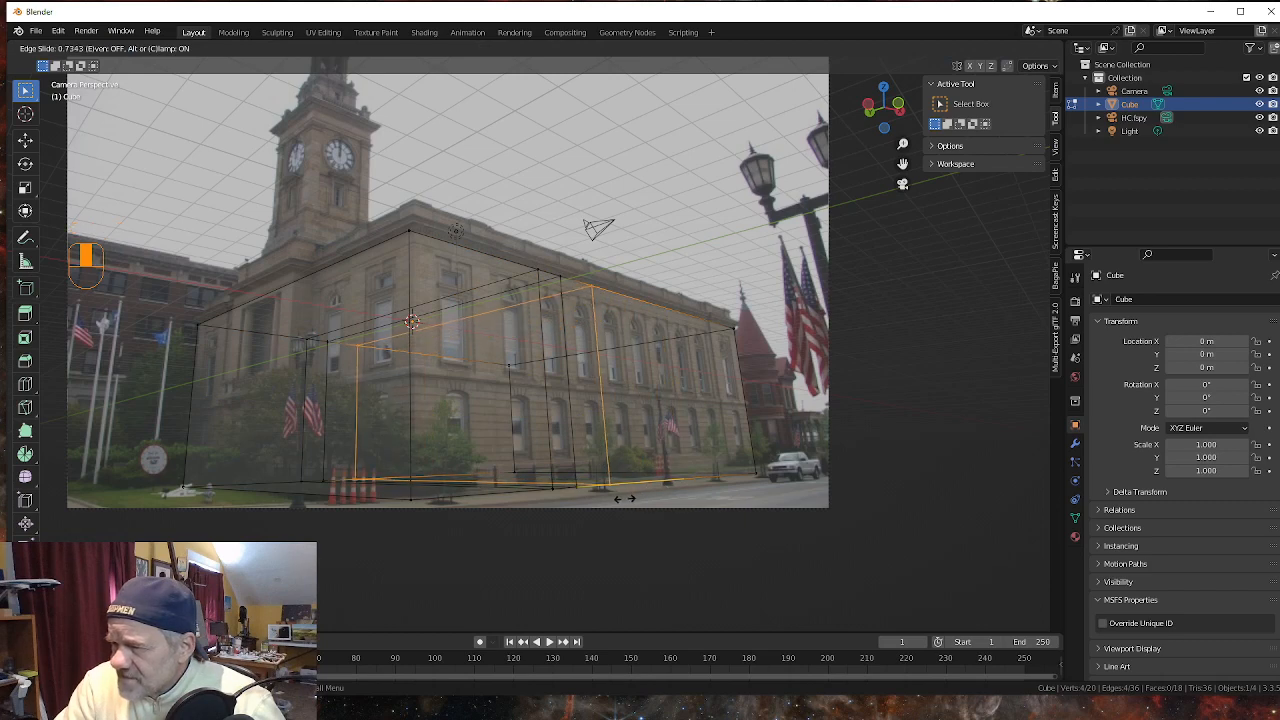
click(625, 500)
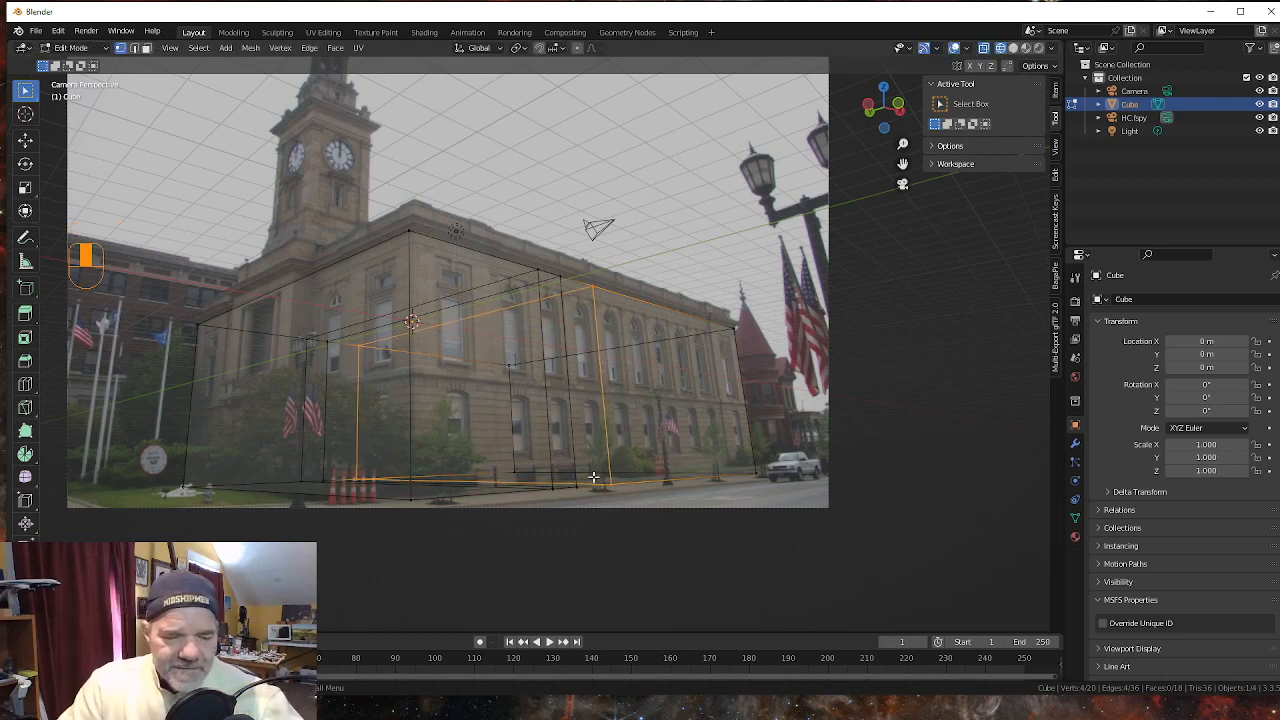
- Add another vertical loop cut in the narrow strip between the two farthest cuts, sliding it slightly toward the near corner
key(ctrl)
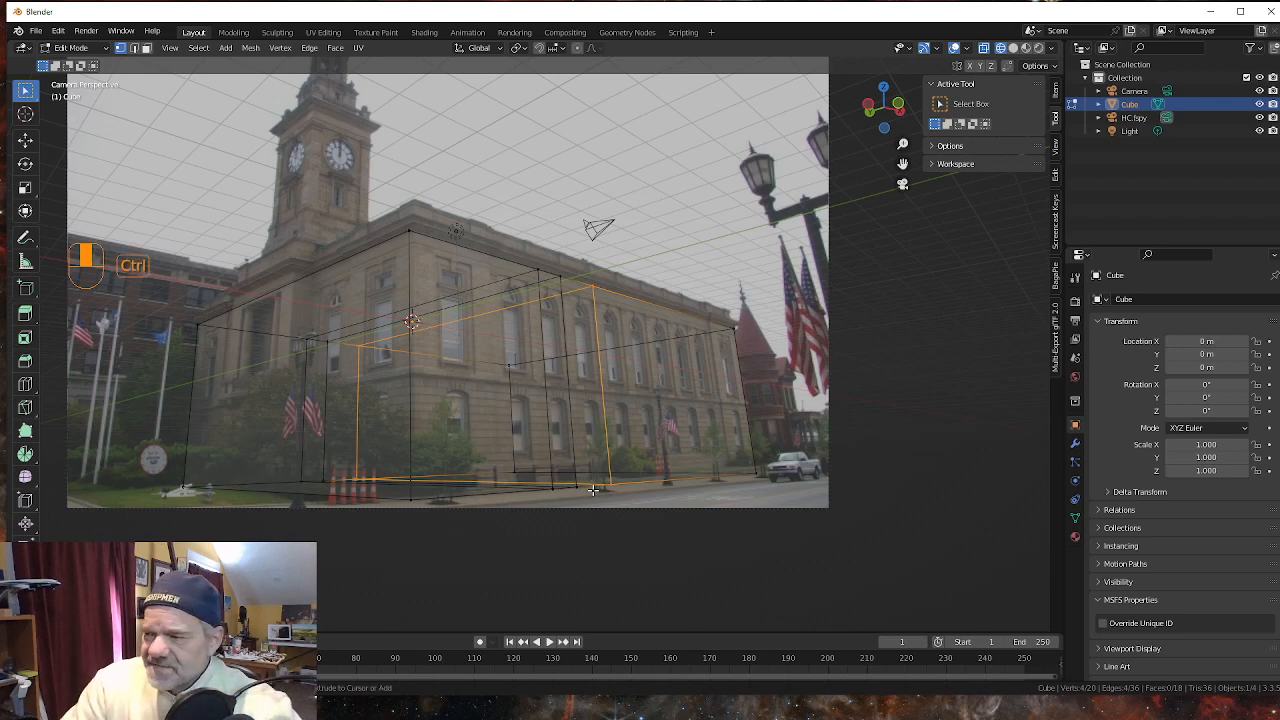
key(ctrl+r)
click(593, 490)
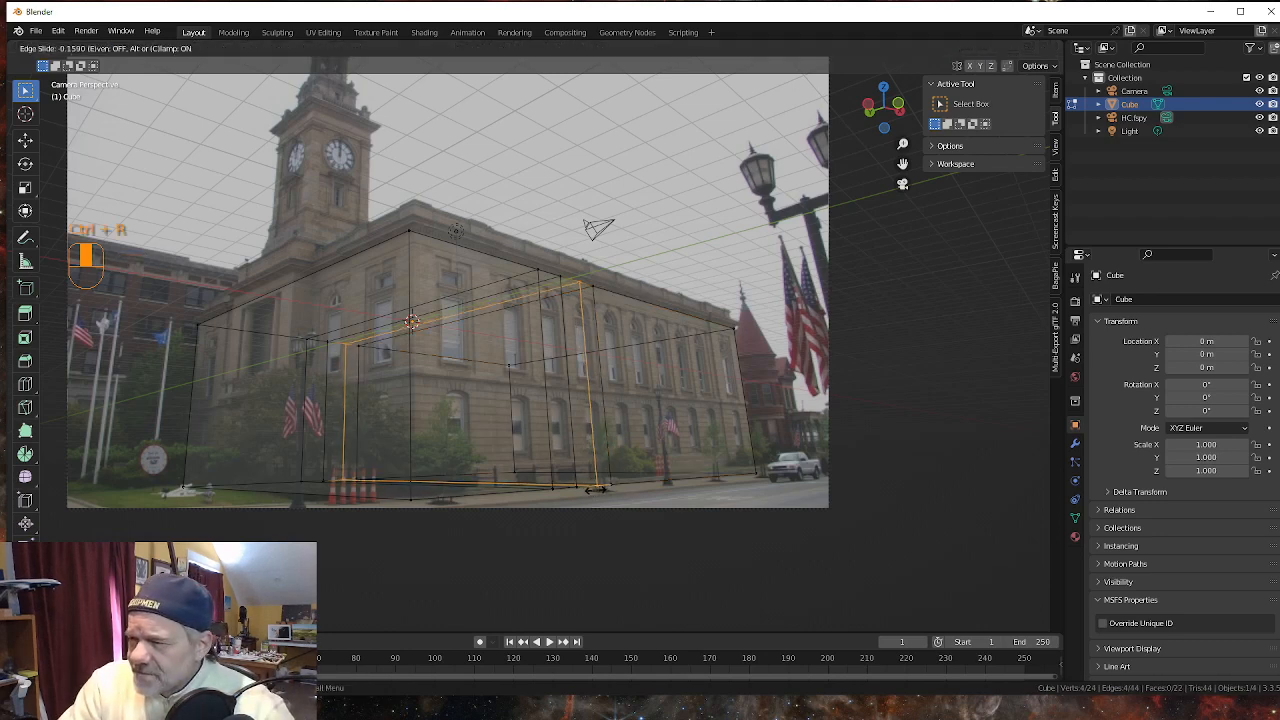
click(589, 494)
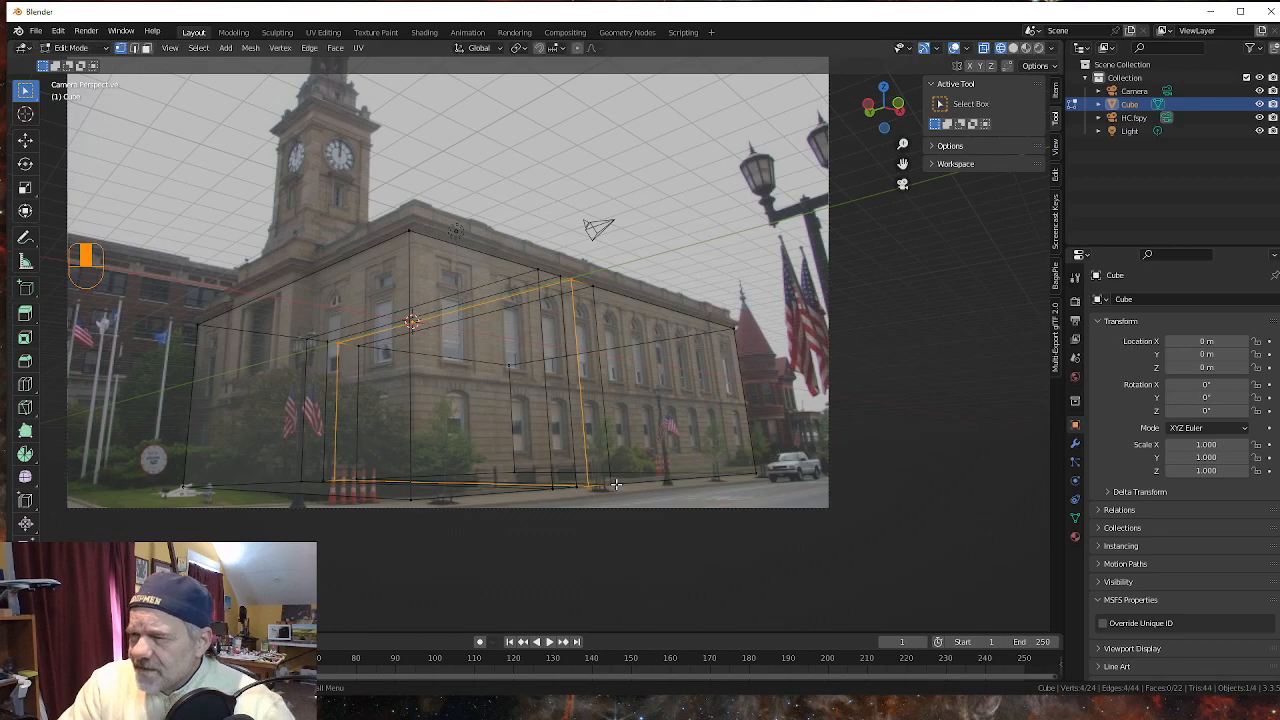
- Switch the viewport to solid shading with X-ray enabled and check the box's loop cuts against the photo in camera view
middle_drag(673, 463, 660, 511)
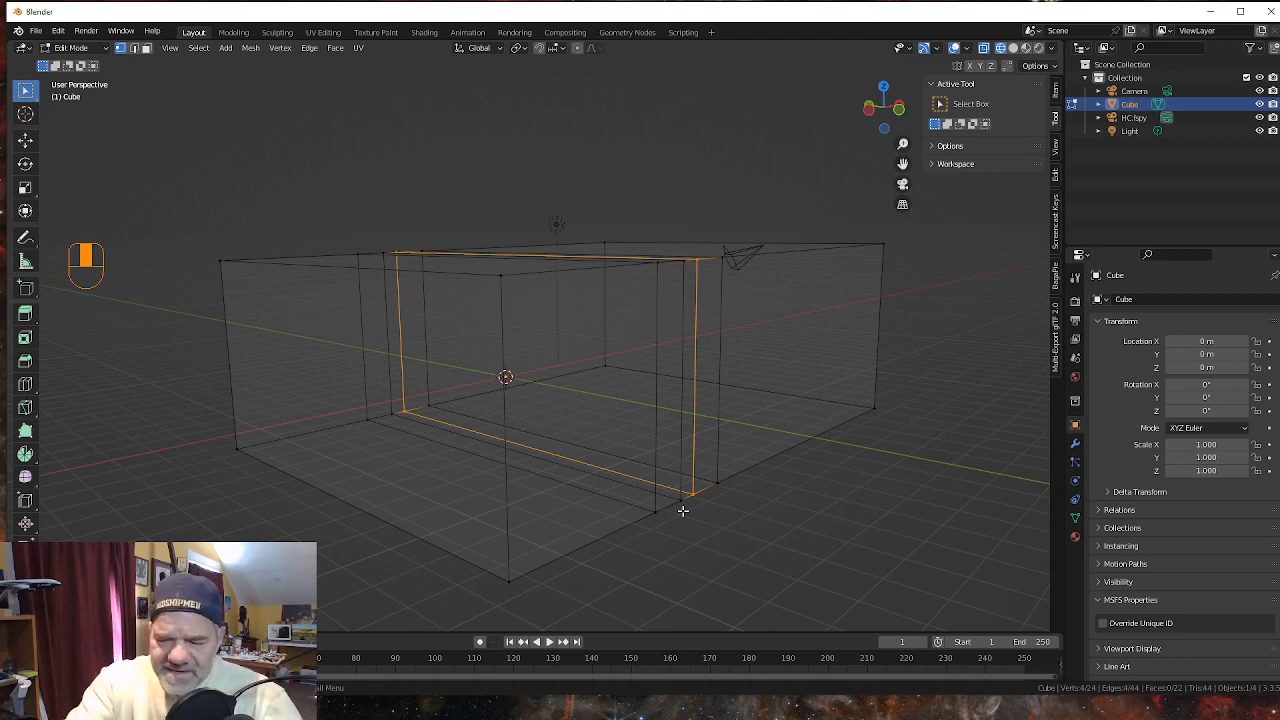
key(KP_0)
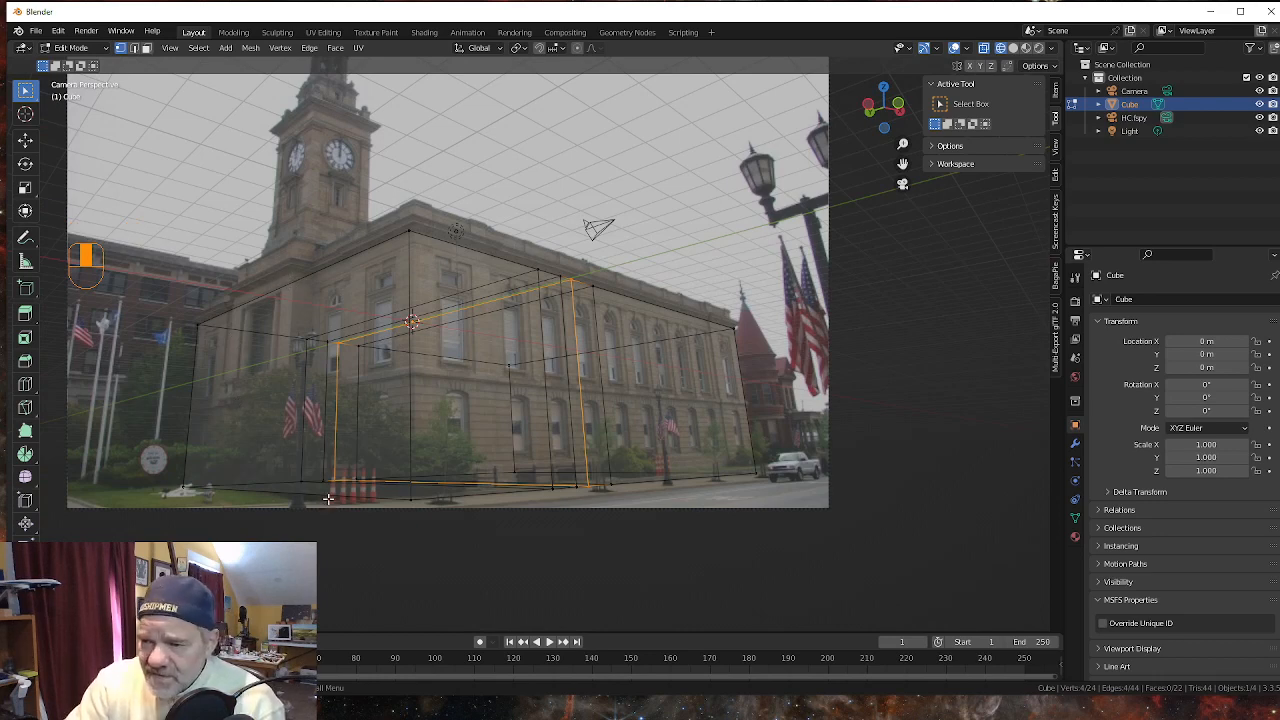
click(1013, 47)
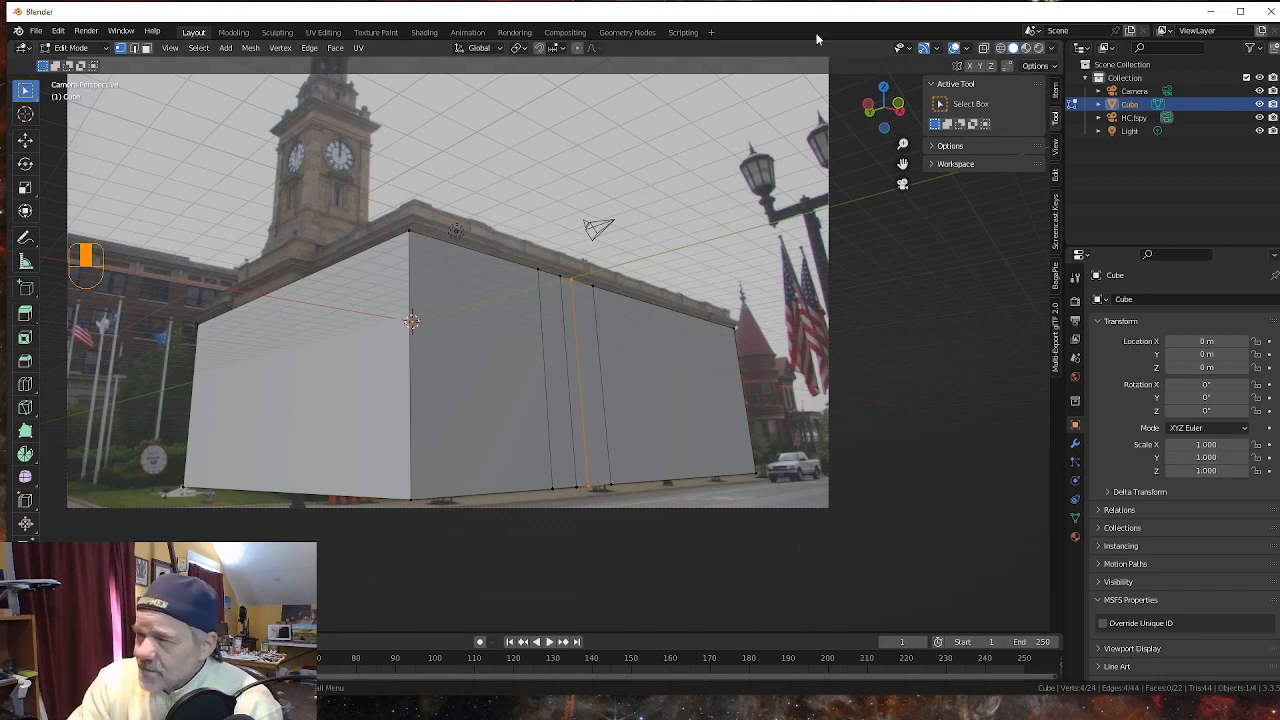
click(985, 49)
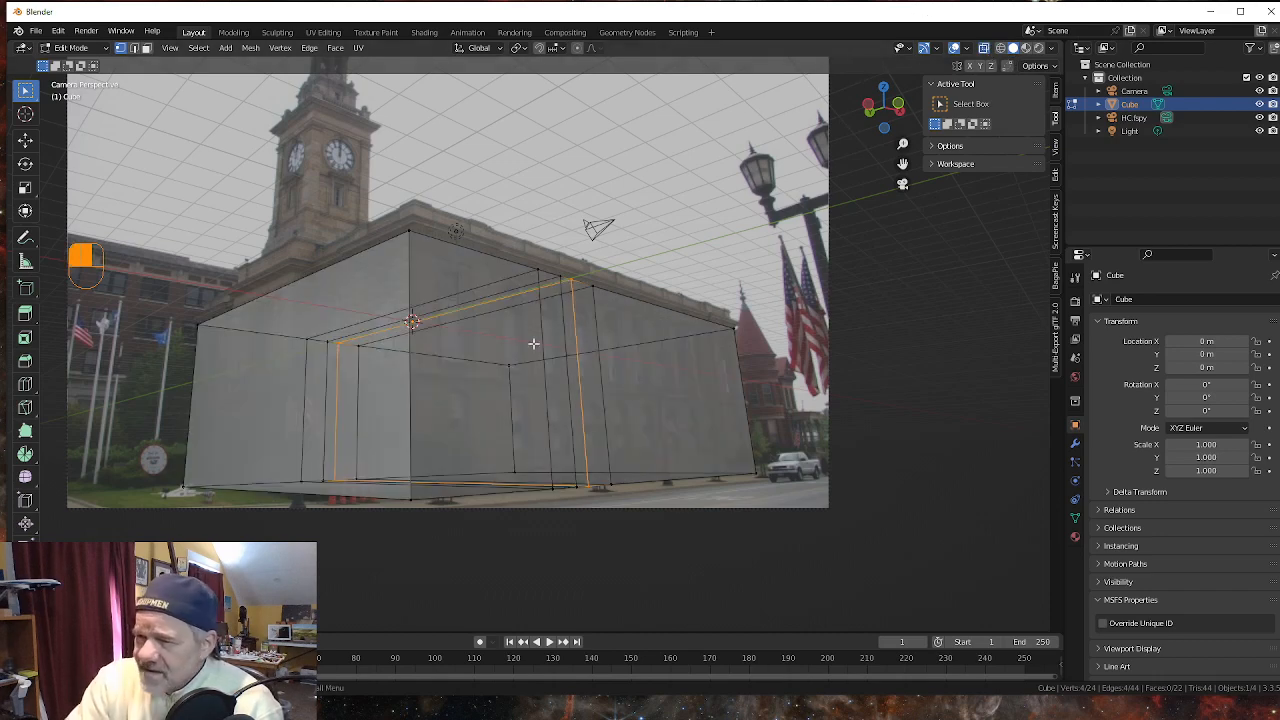
middle_drag(386, 482, 432, 486)
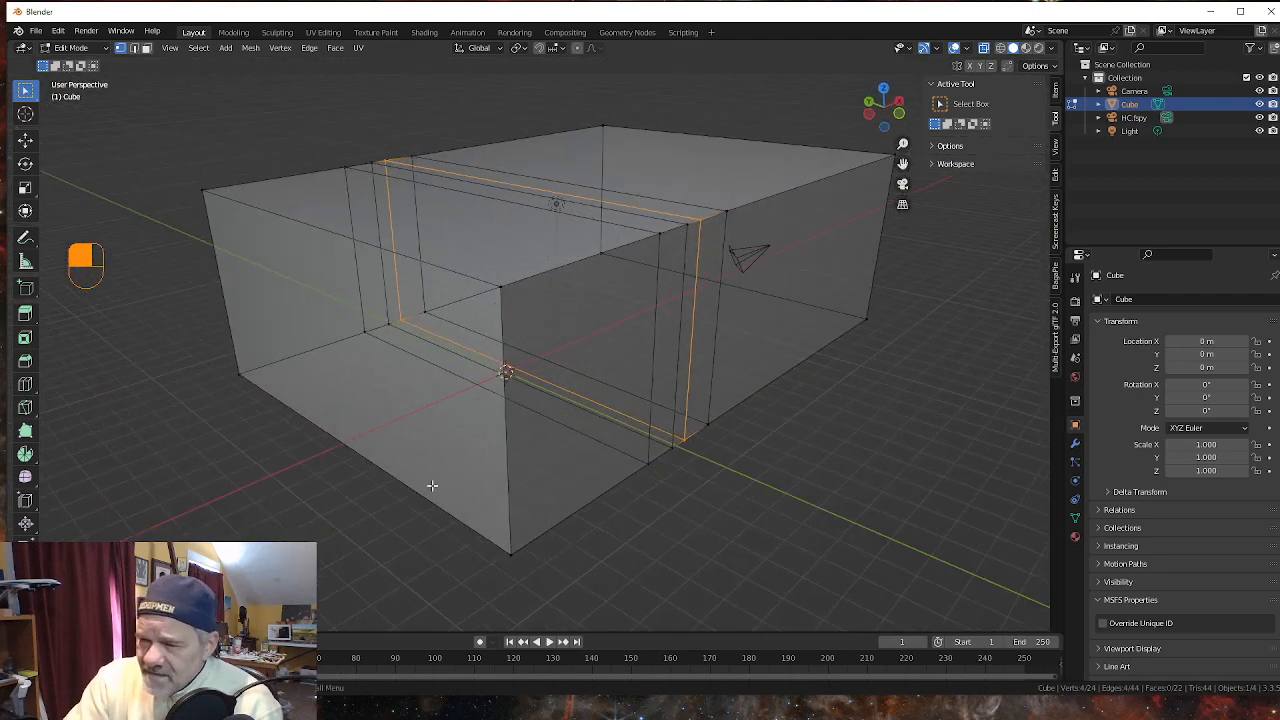
key(KP_0)
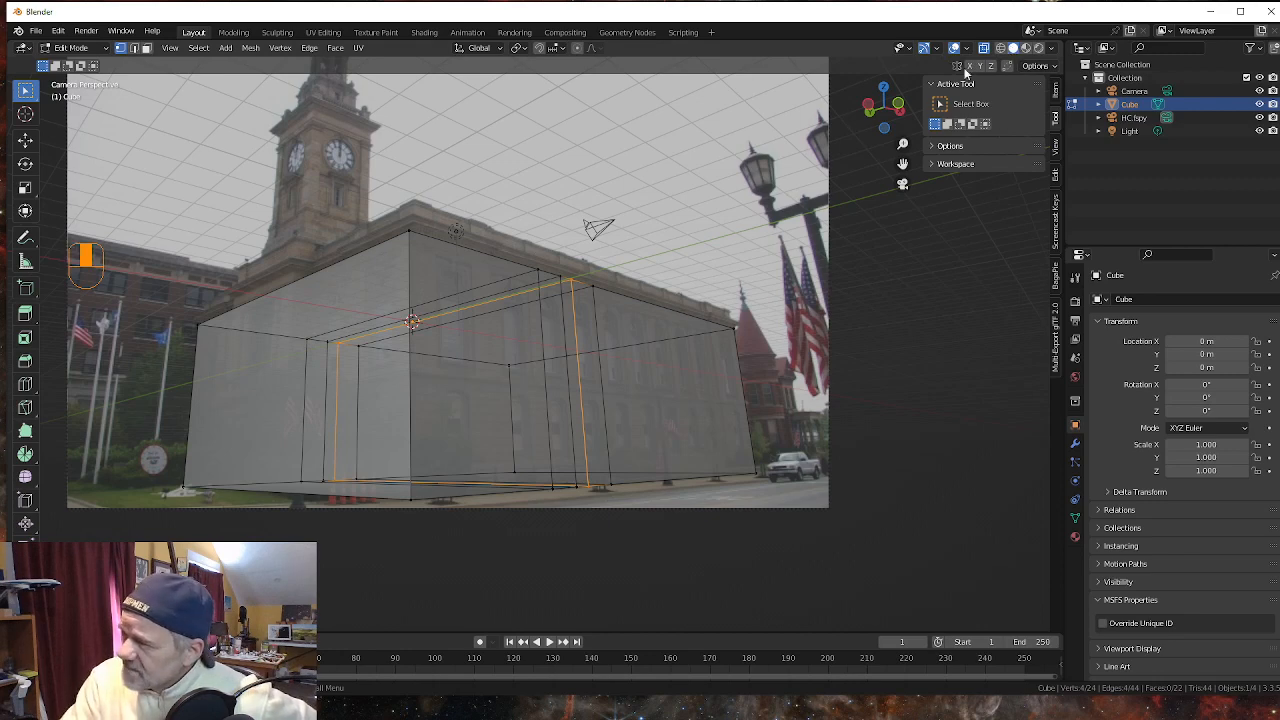
key(alt+z)
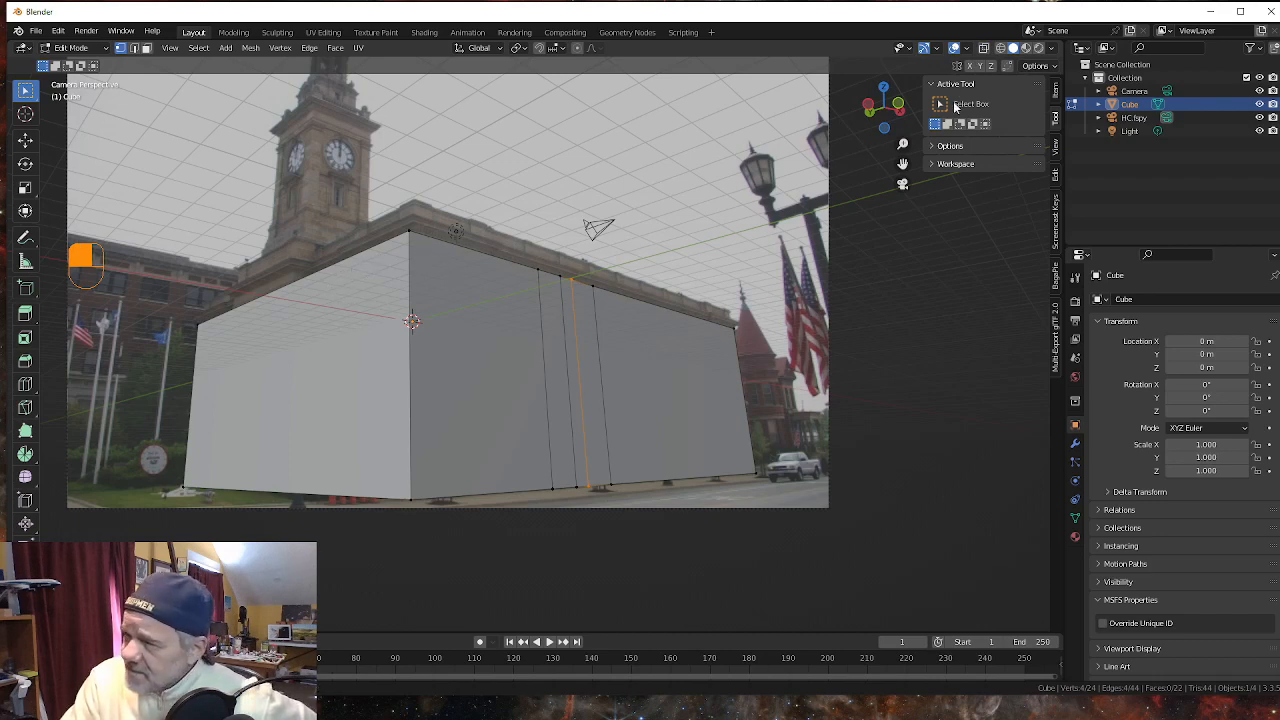
click(985, 50)
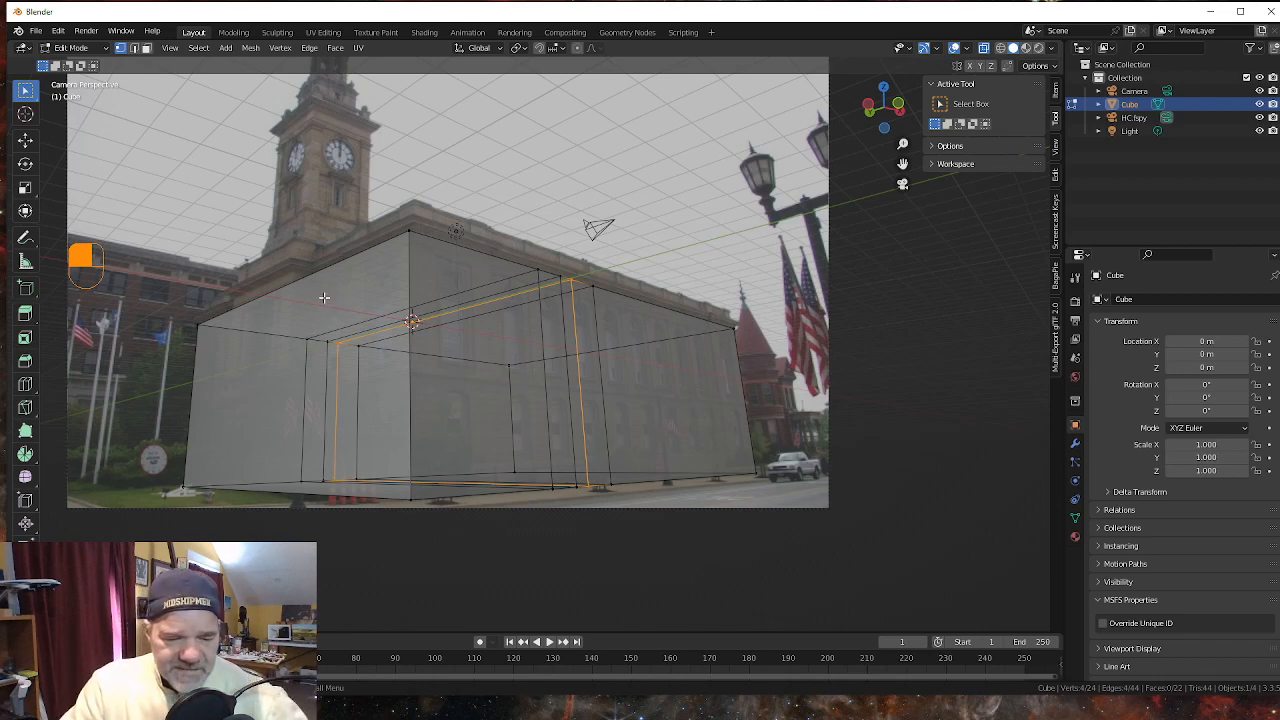
- Add a vertical loop cut across the short side wall, sliding it about a third of the way toward the near corner
key(ctrl)
key(ctrl+r)
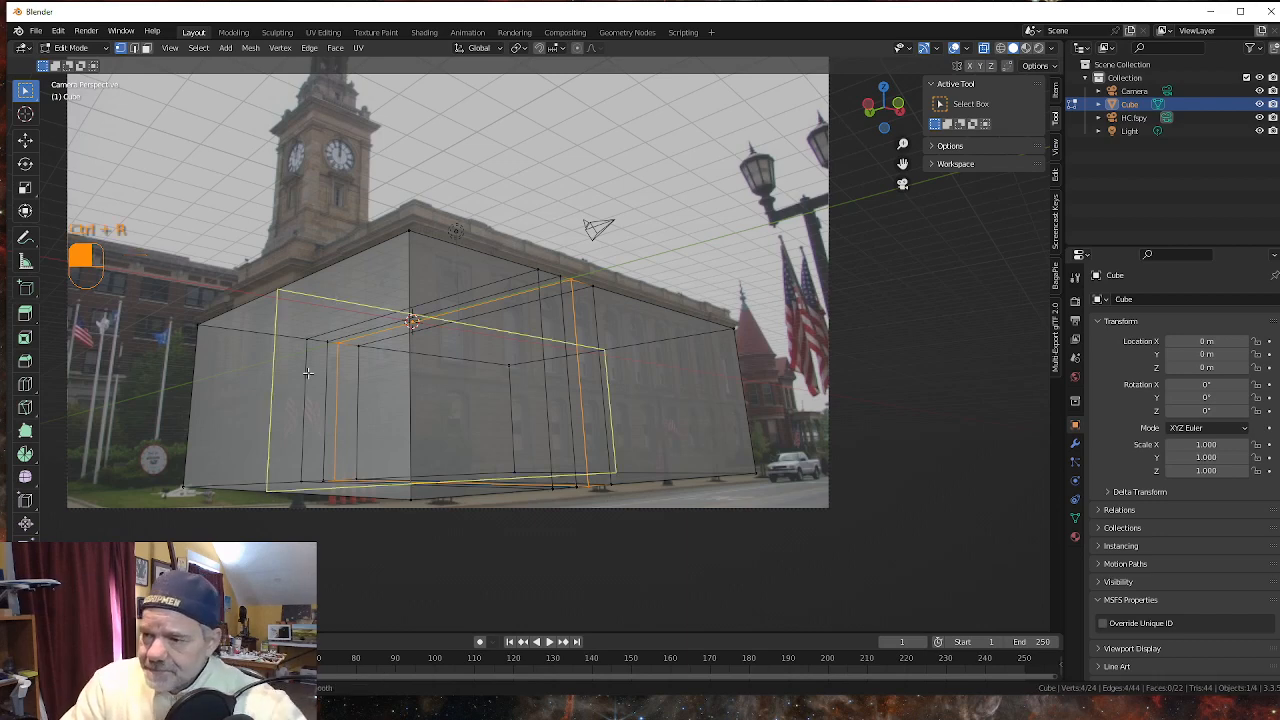
click(284, 503)
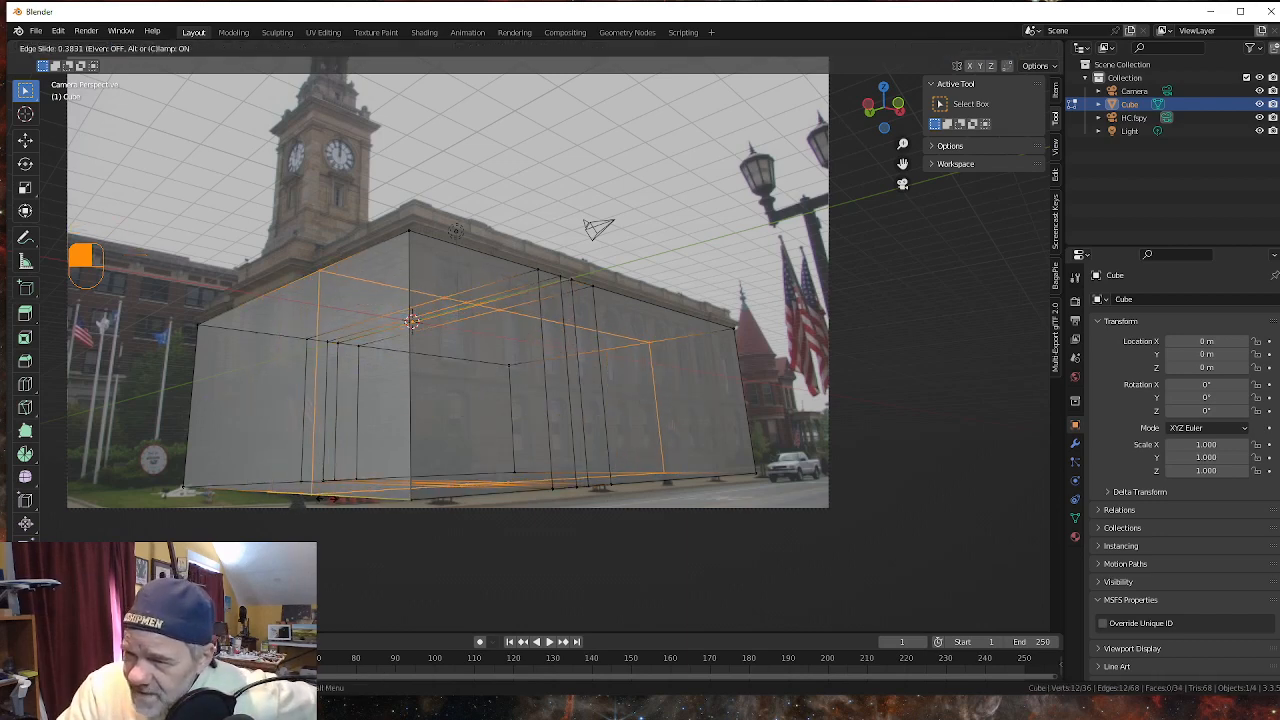
click(318, 506)
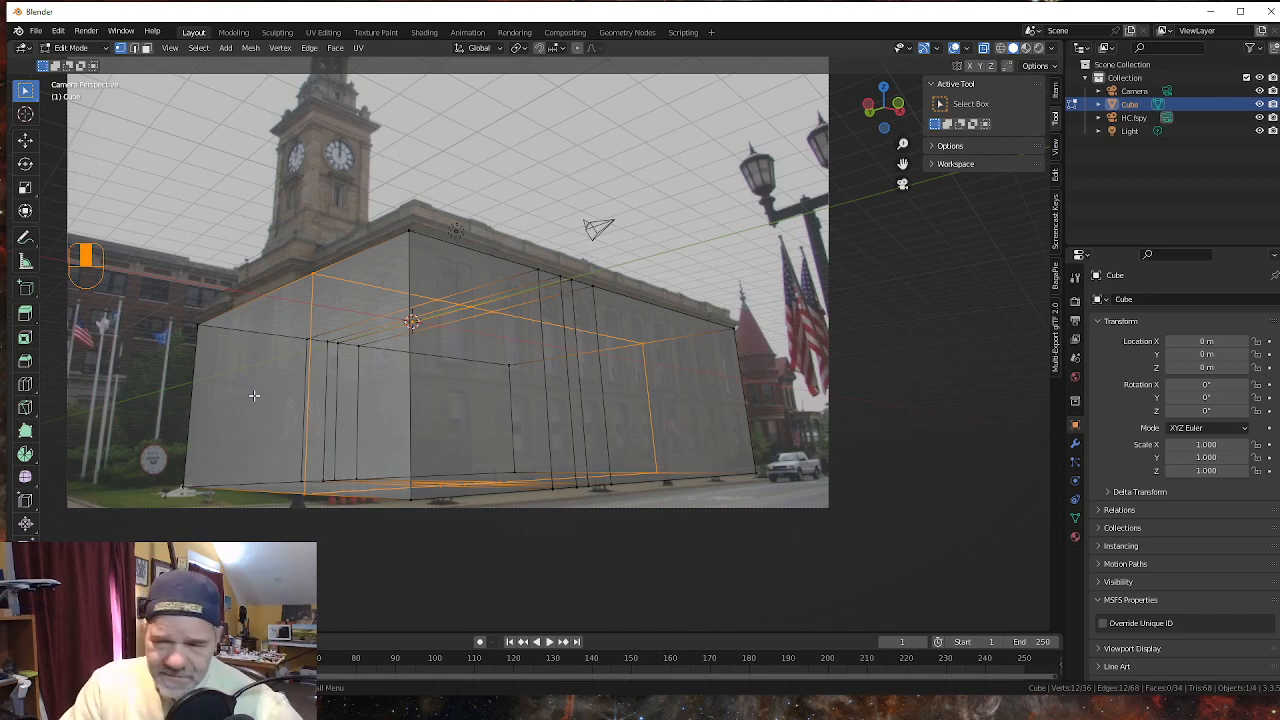
- Add a second vertical loop cut on the short side wall, centred between the previous cut and the far corner
key(ctrl)
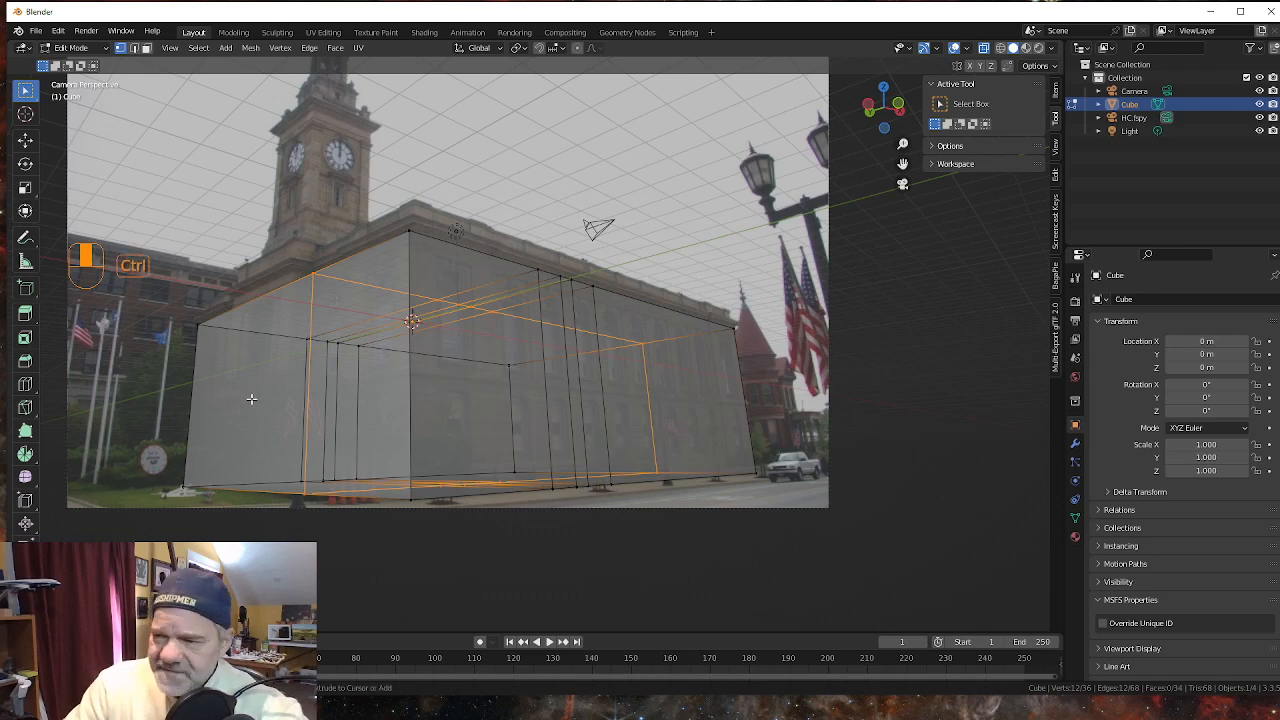
key(ctrl+r)
click(236, 493)
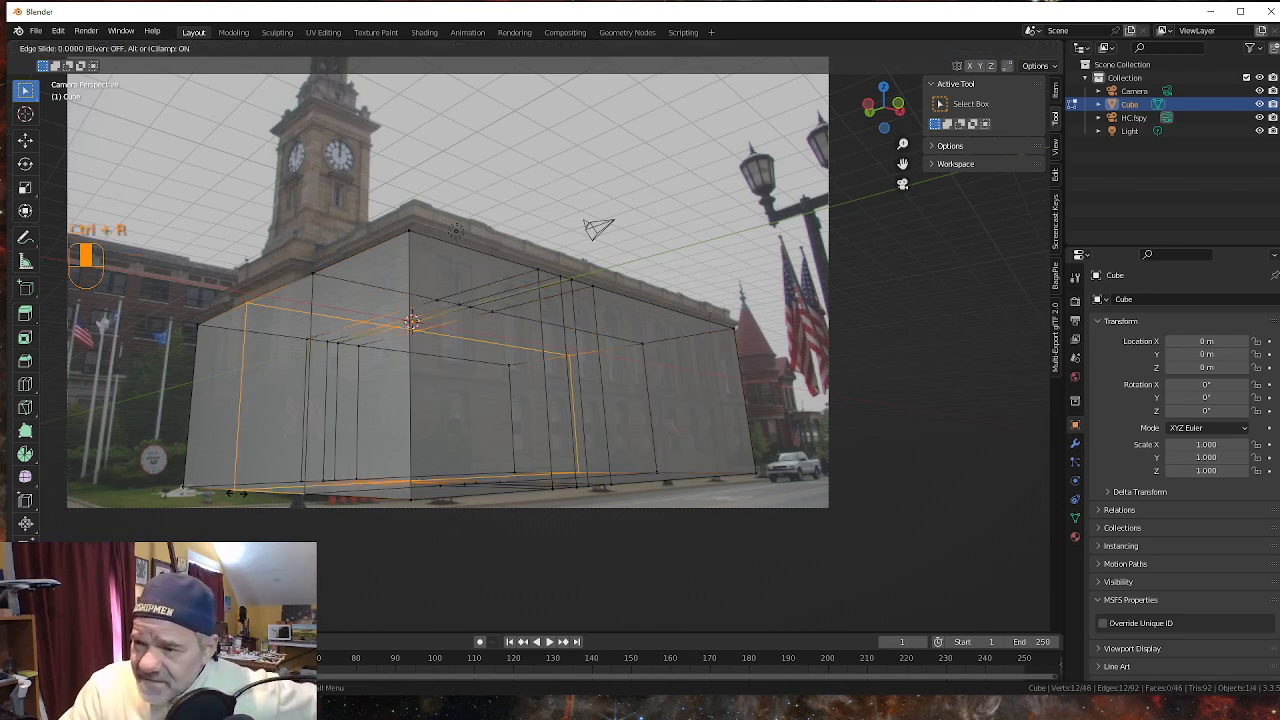
right_click(236, 491)
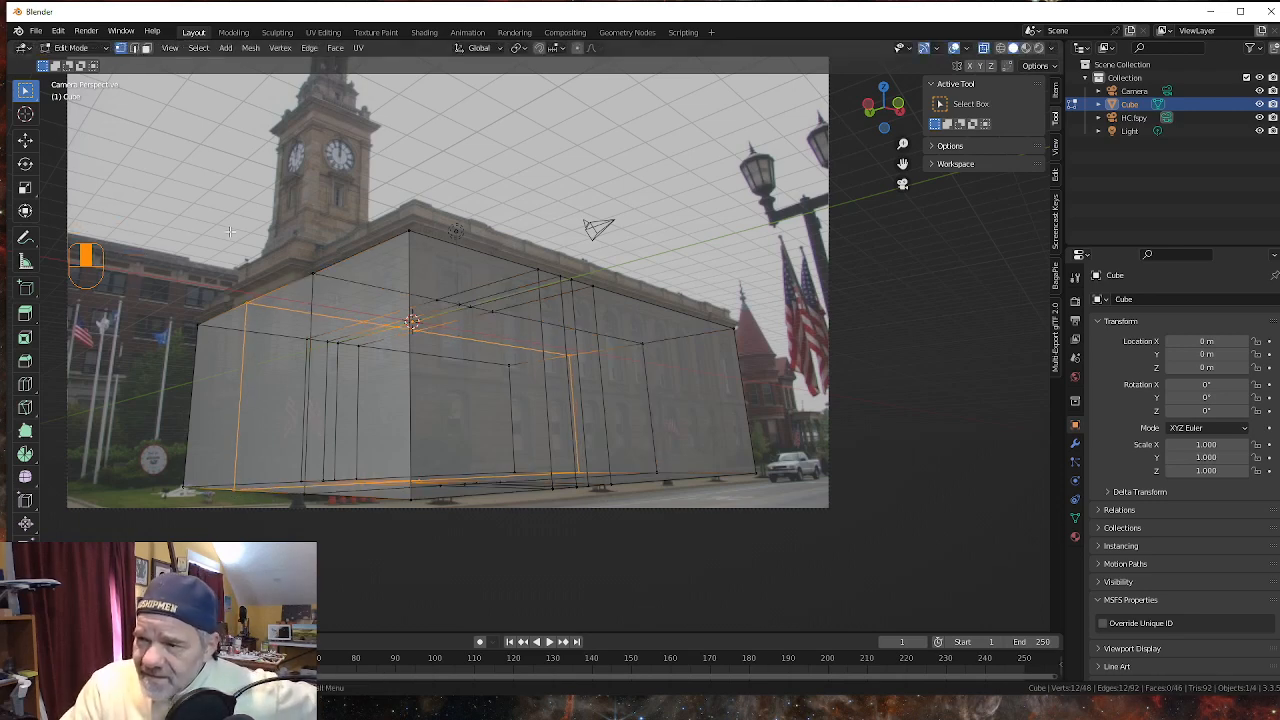
- Extrude the middle face of the short side wall outward about 1.29 m along its normal and check it from outside the camera view
click(239, 394)
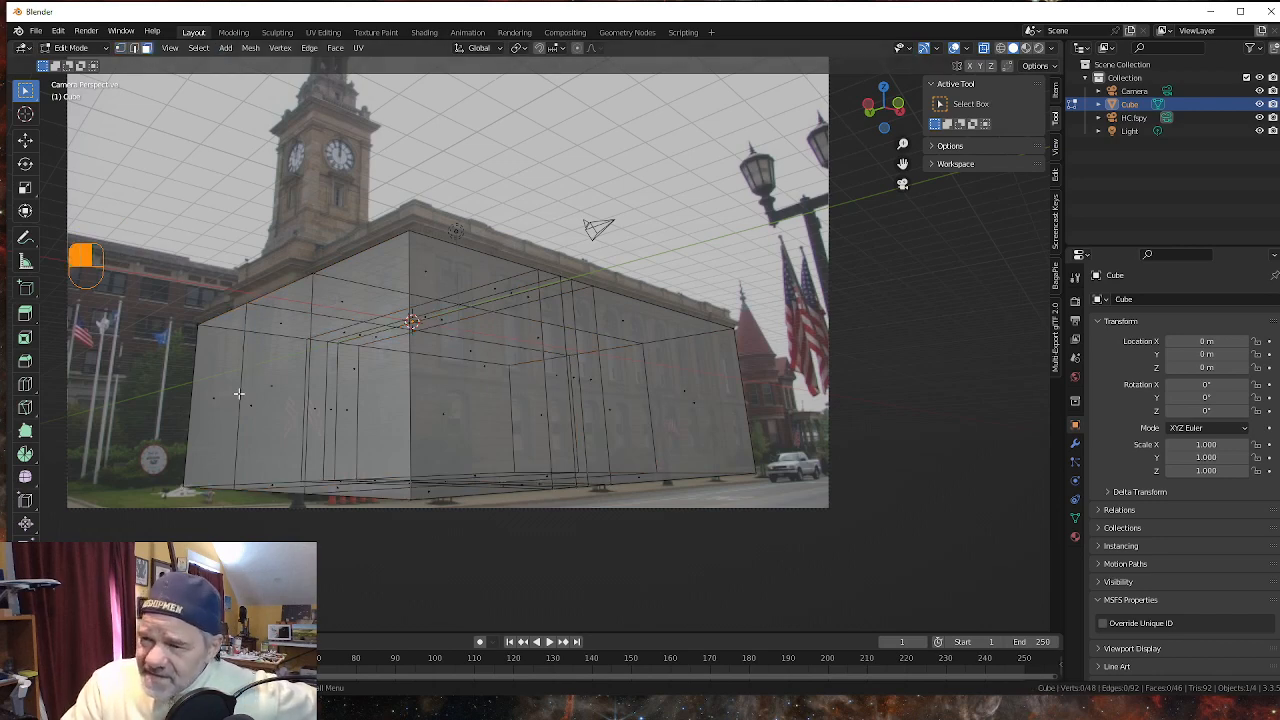
click(271, 384)
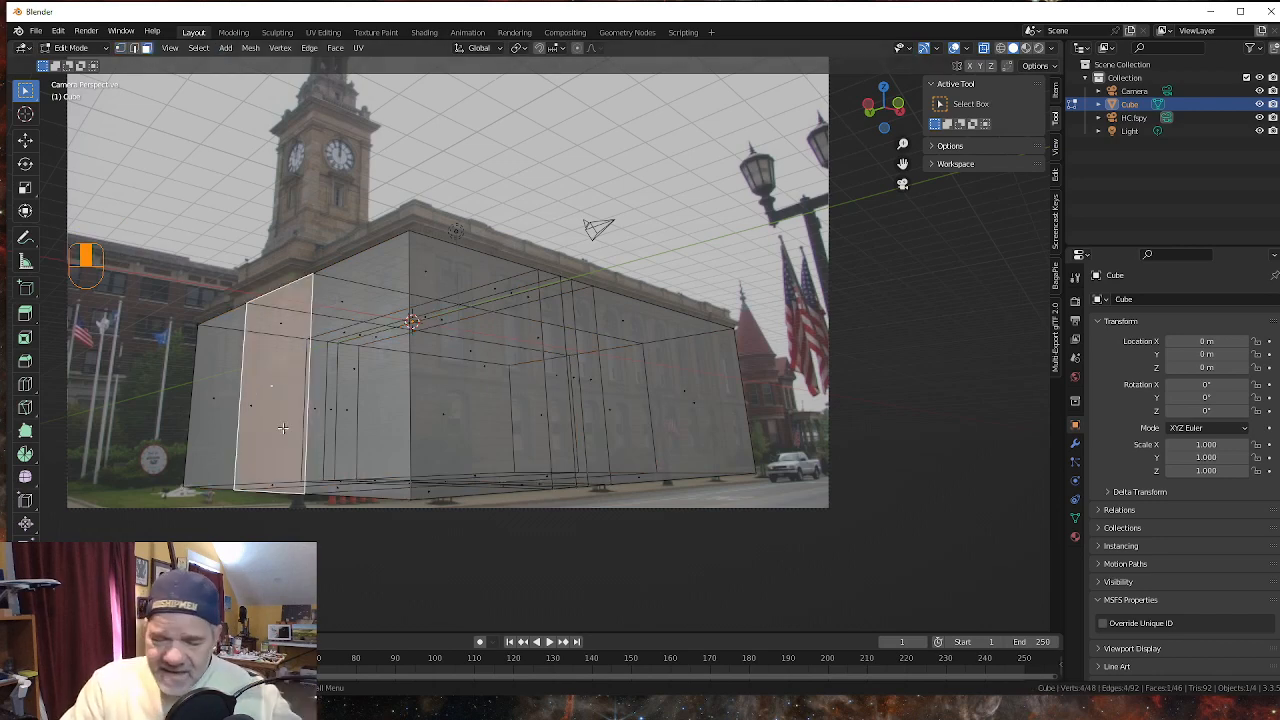
key(g)
key(z)
key(z)
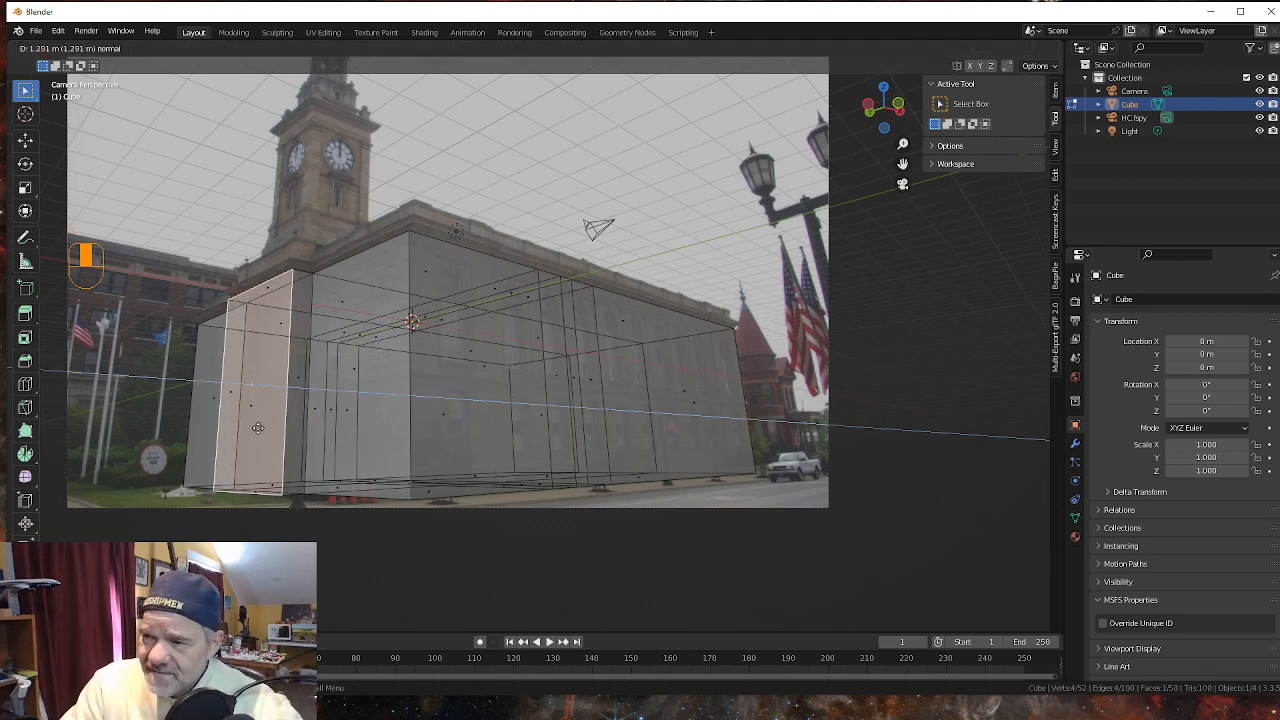
click(258, 428)
middle_drag(352, 462, 339, 489)
scroll(375, 540, down, 5)
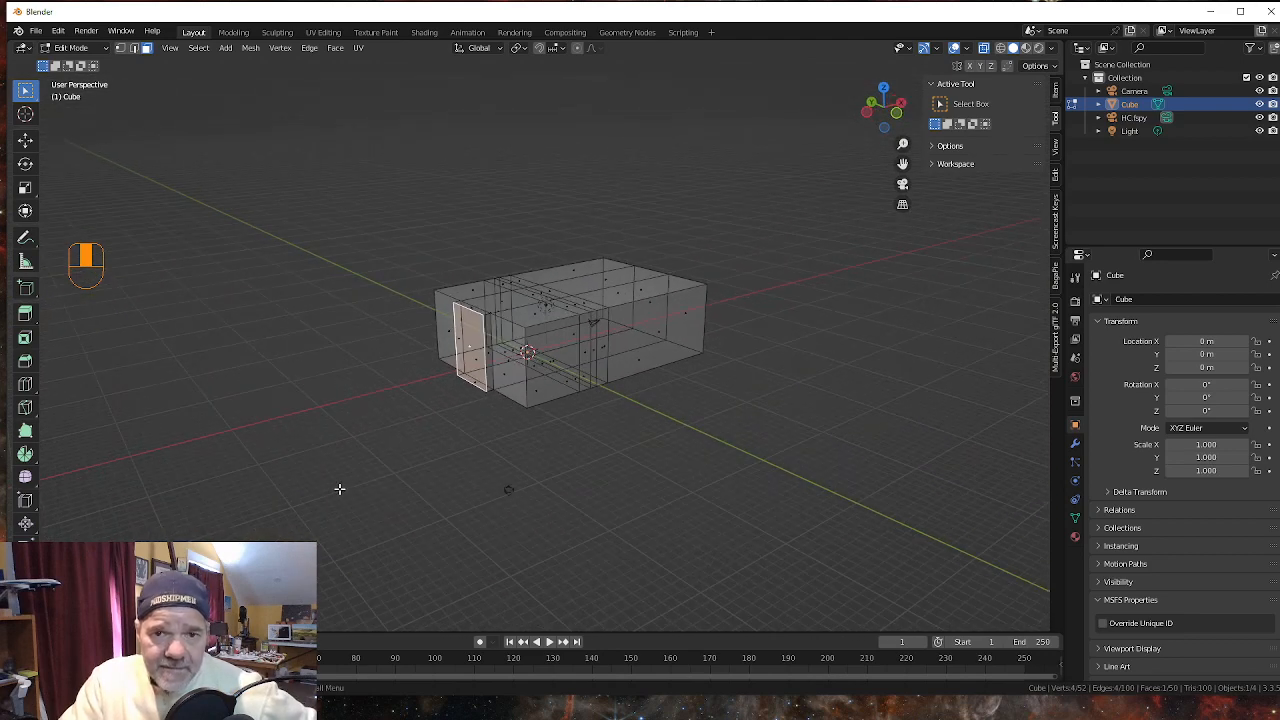
scroll(339, 489, up, 5)
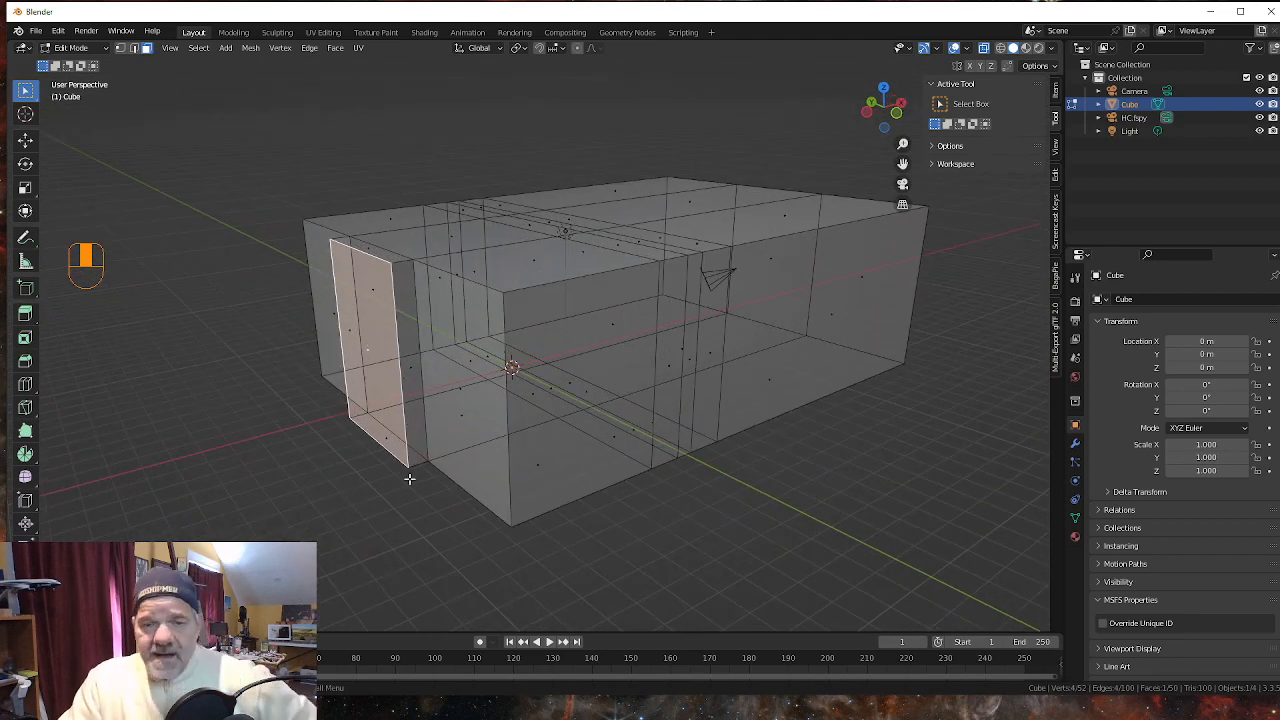